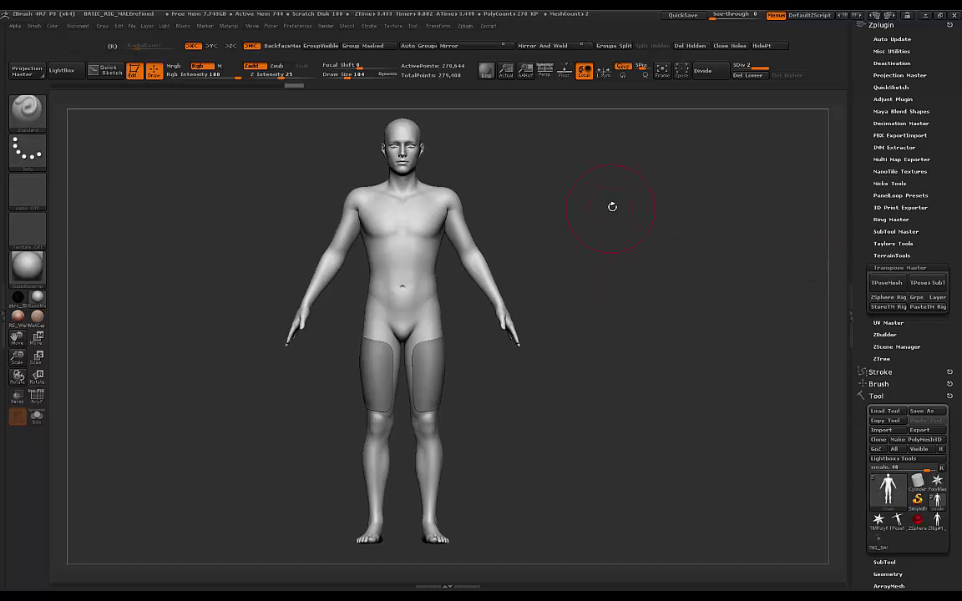
Switch to the Rig_Basic_Human ZSphere rig and store it in memory with Transpose Master
left_click_drag(612, 206, 550, 180)
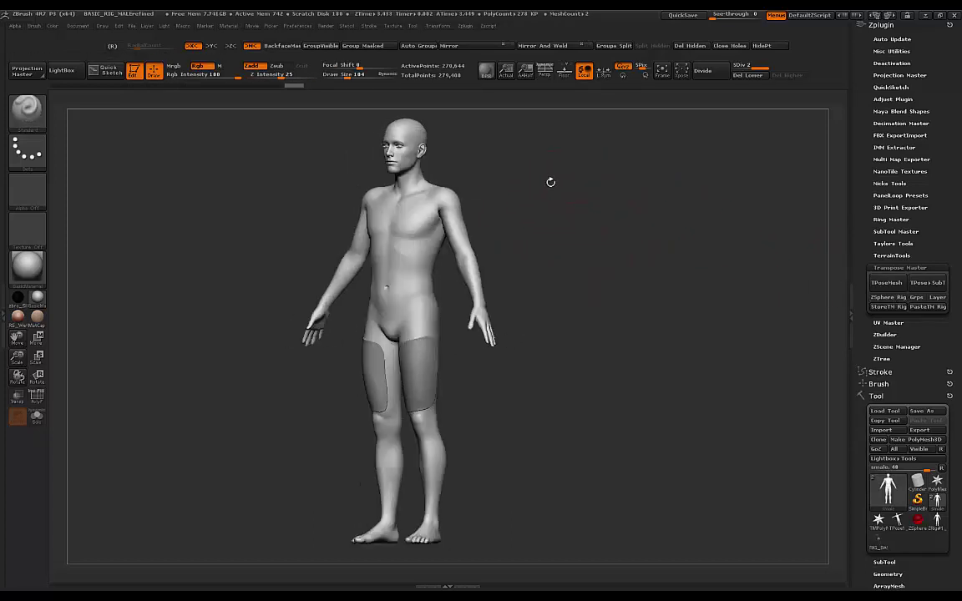
left_click_drag(642, 253, 625, 219)
mouse_move(884, 541)
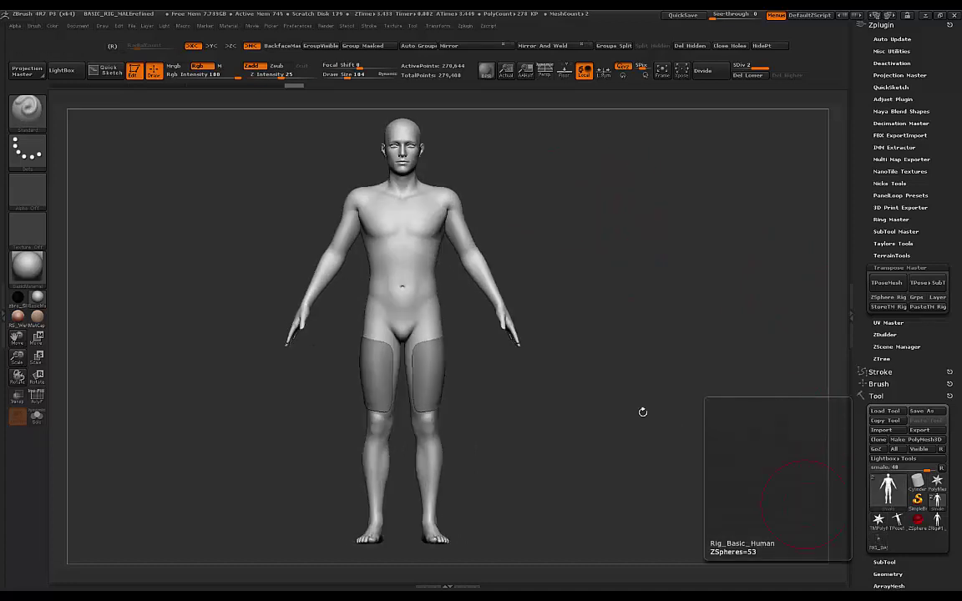
left_click(879, 545)
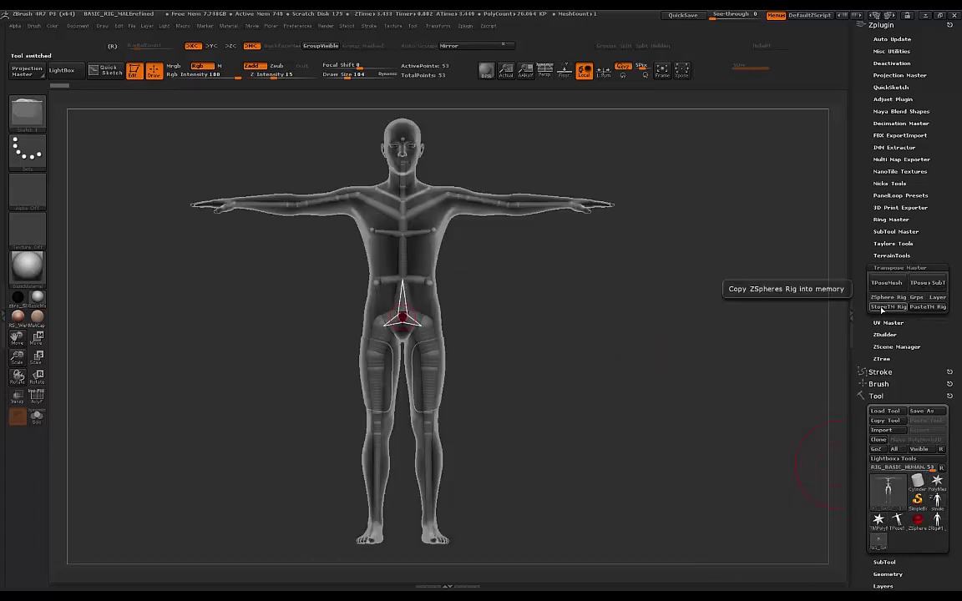
left_click(883, 308)
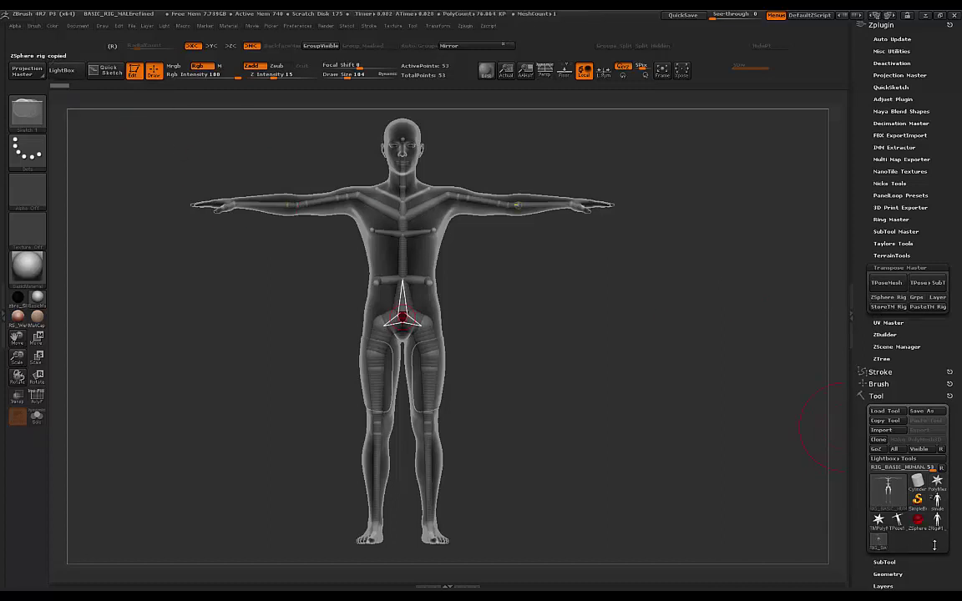
Switch to the ZRig#1_smale tool and paste the stored ZSphere rig onto the male mesh
left_click(937, 520)
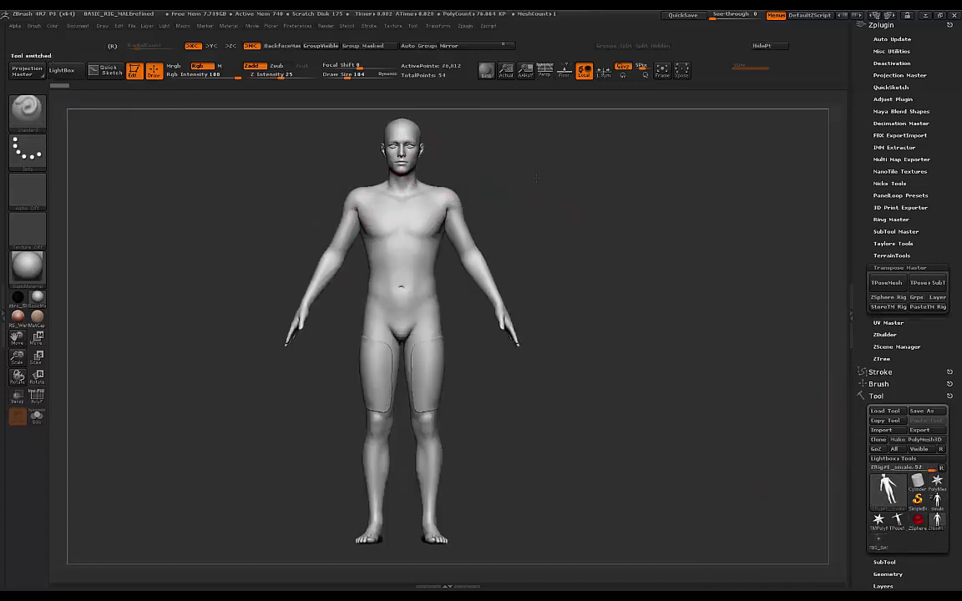
left_click(927, 307)
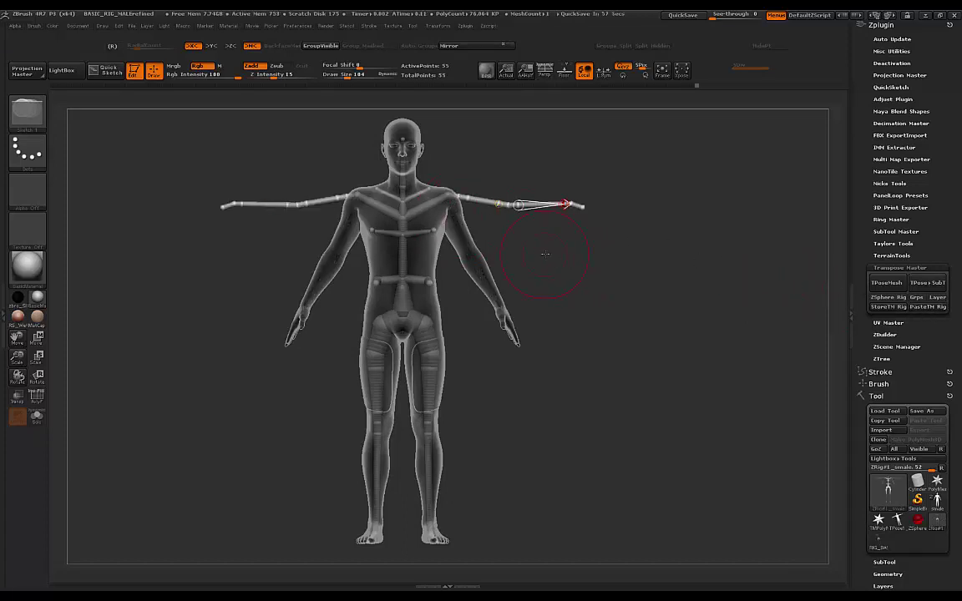
left_click_drag(543, 254, 524, 243)
left_click_drag(598, 268, 572, 267)
left_click_drag(587, 268, 669, 249)
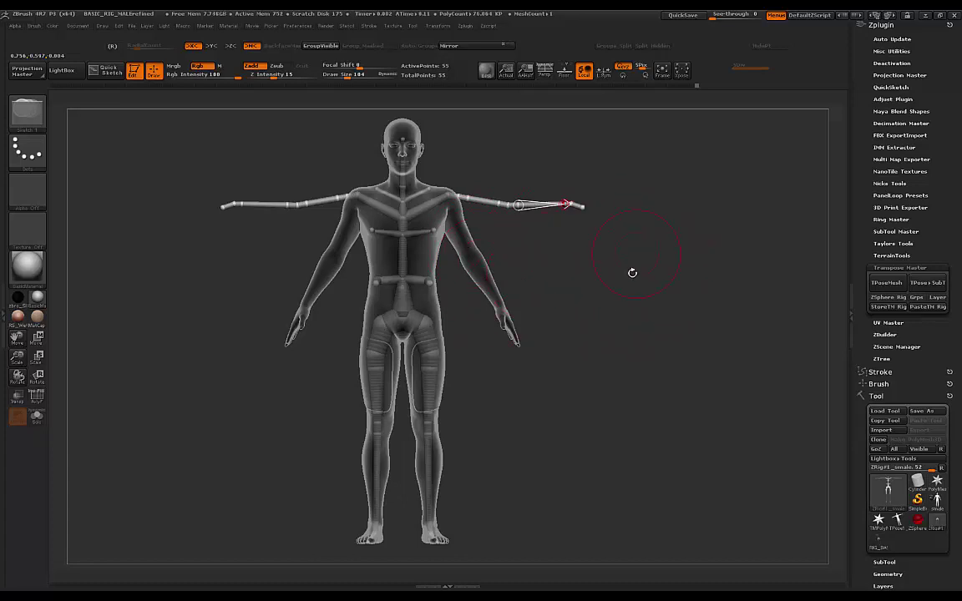
Undo the last changes to the pasted rig
key("ctrl+z")
key("ctrl+z")
key("ctrl+z")
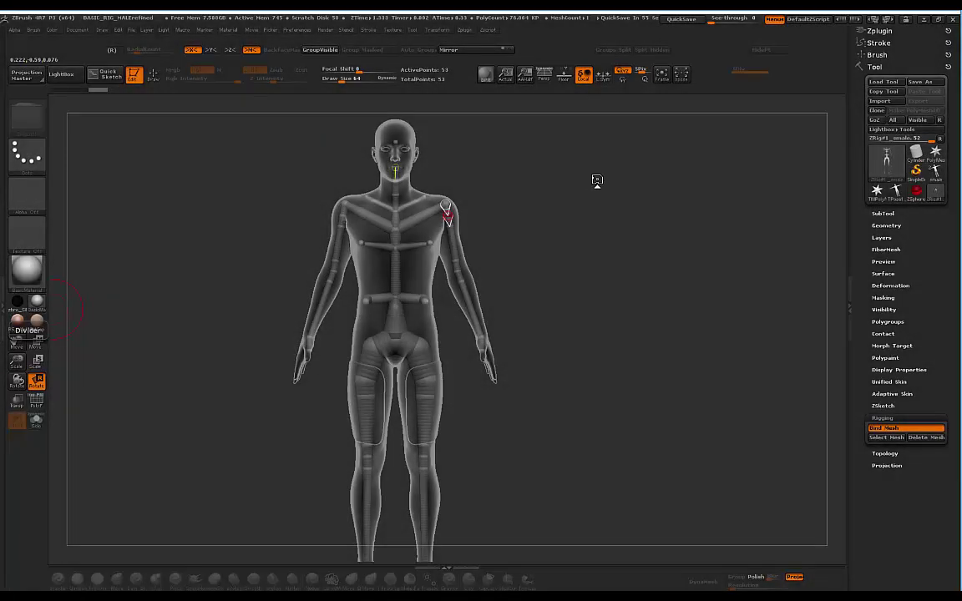
Open the save dialog for the ZRig#1_smale tool in the Pose practice folder, and close it without saving
left_click_drag(597, 181, 562, 197)
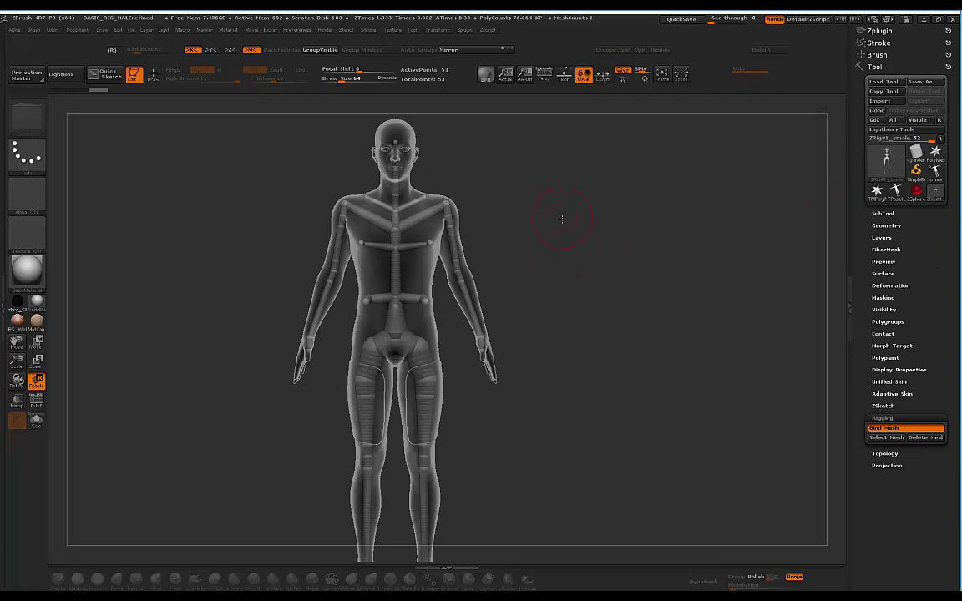
left_click_drag(562, 219, 451, 255)
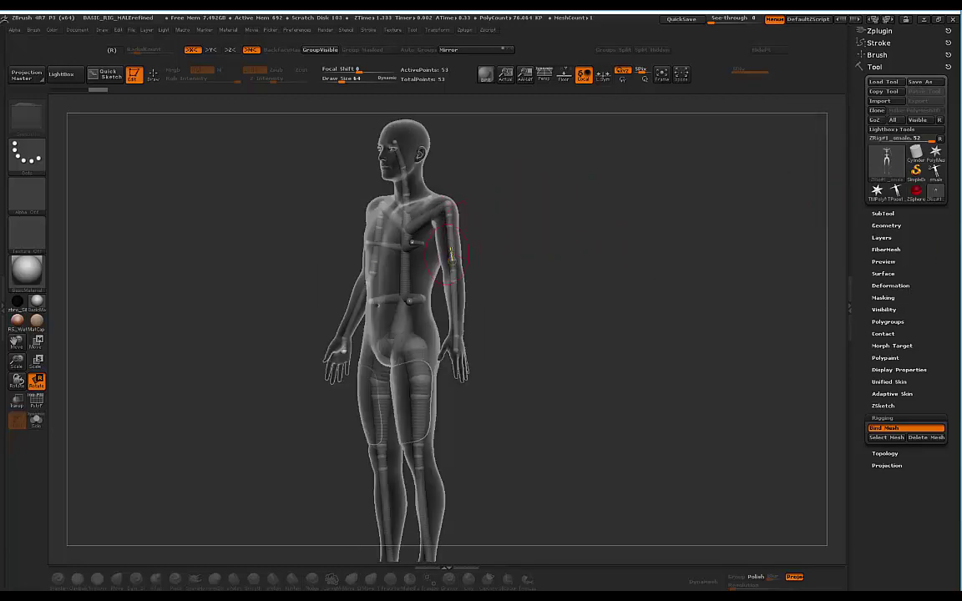
left_click_drag(520, 215, 574, 204)
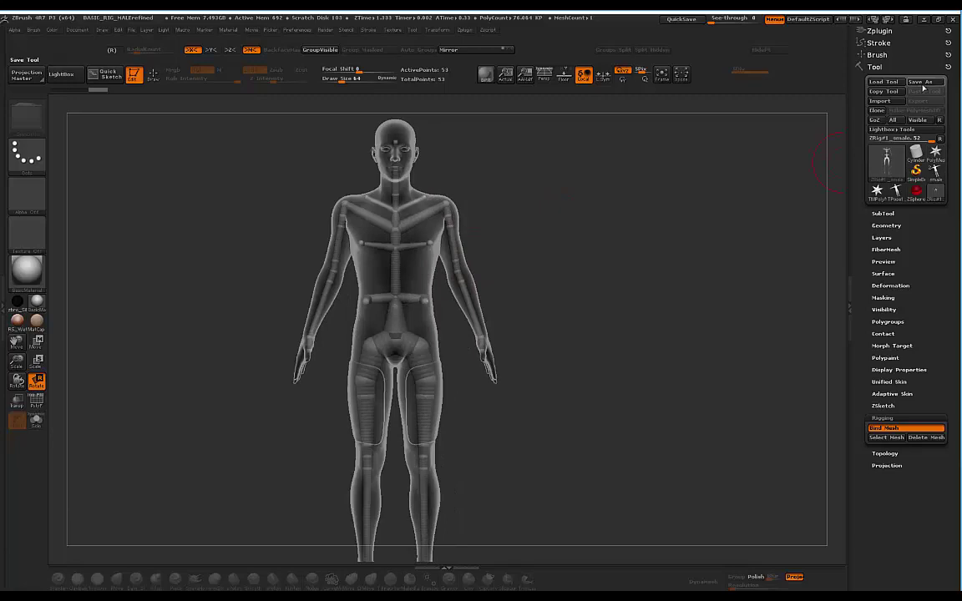
left_click(923, 84)
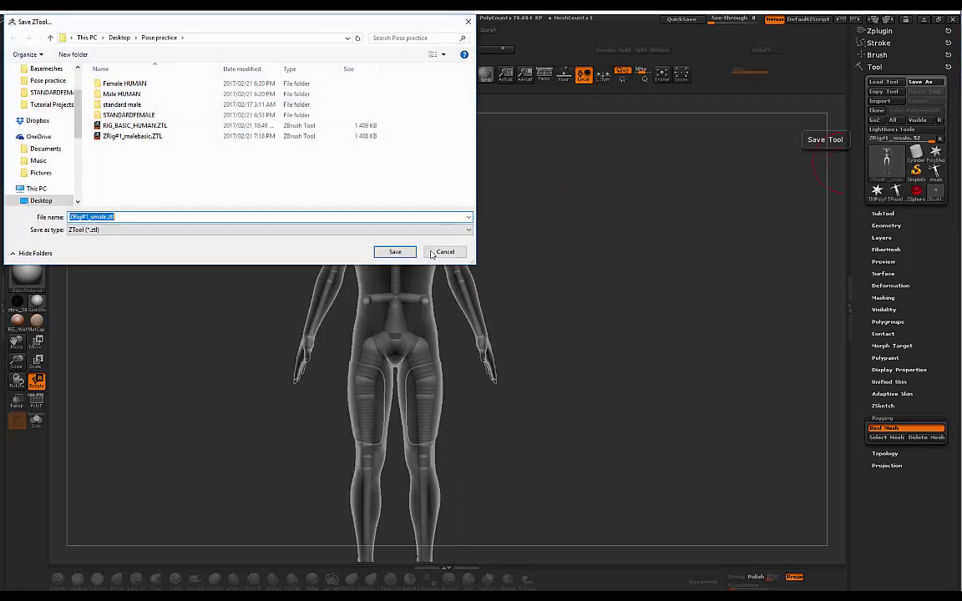
left_click(432, 254)
Examine how the ZSphere bones sit inside the bound male figure's arms, shoulders and torso from front and side
left_click_drag(666, 204, 572, 199)
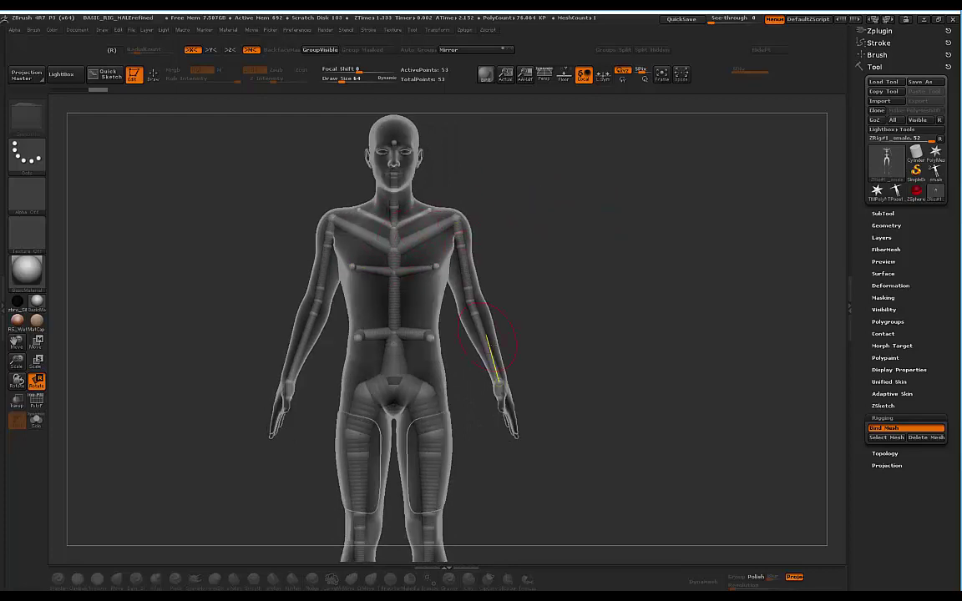
mouse_move(565, 202)
left_mouse_down()
mouse_move(548, 214)
mouse_move(563, 217)
left_mouse_up()
left_click_drag(507, 296, 425, 359)
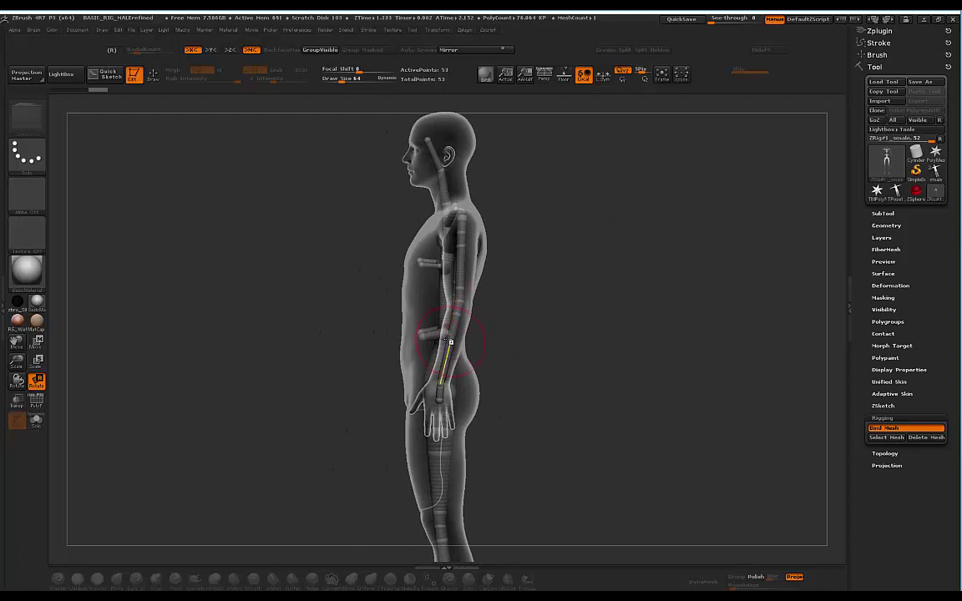
left_click_drag(568, 270, 578, 257)
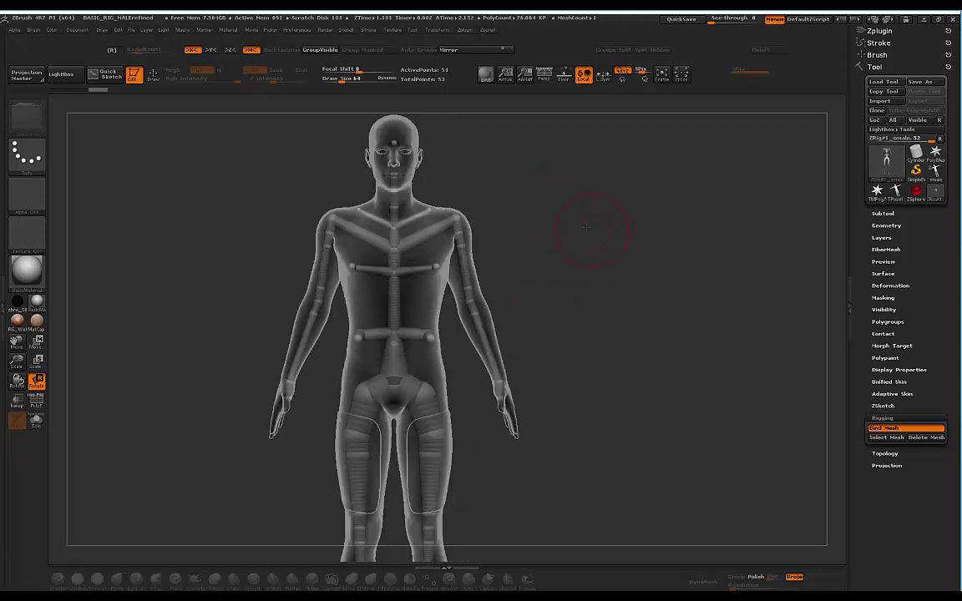
left_click_drag(590, 213, 530, 239)
left_click_drag(599, 215, 375, 333)
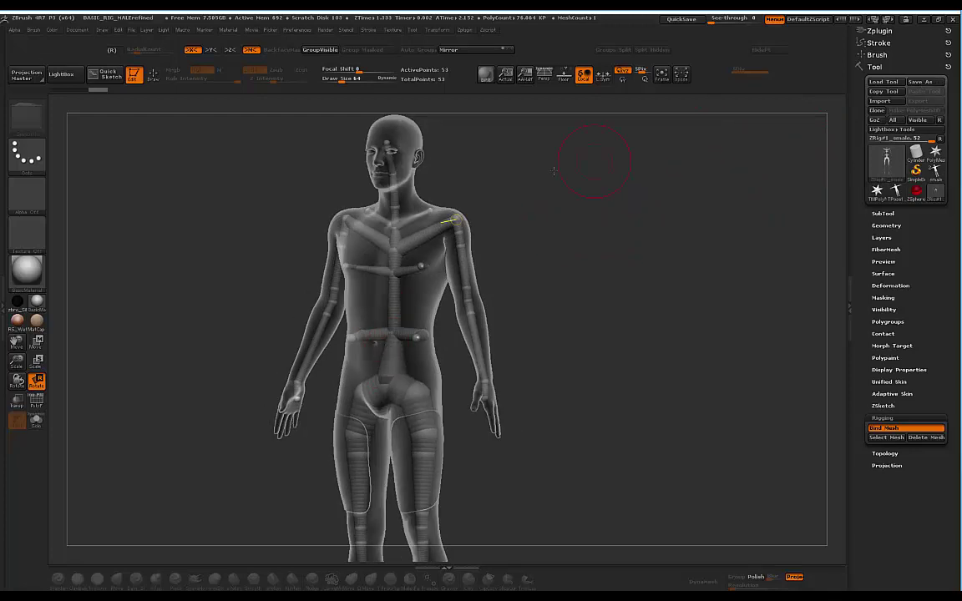
left_click_drag(575, 150, 511, 234)
left_click_drag(571, 214, 550, 204)
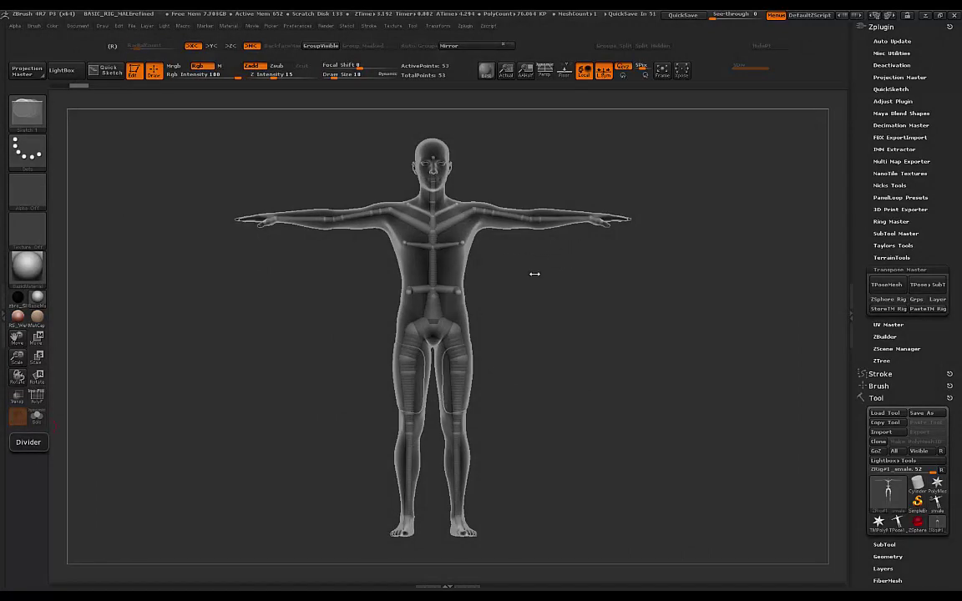
Examine the T-posed male rig's elbow, wrist and leg joints from the front and at an angle
left_click_drag(540, 285, 480, 317)
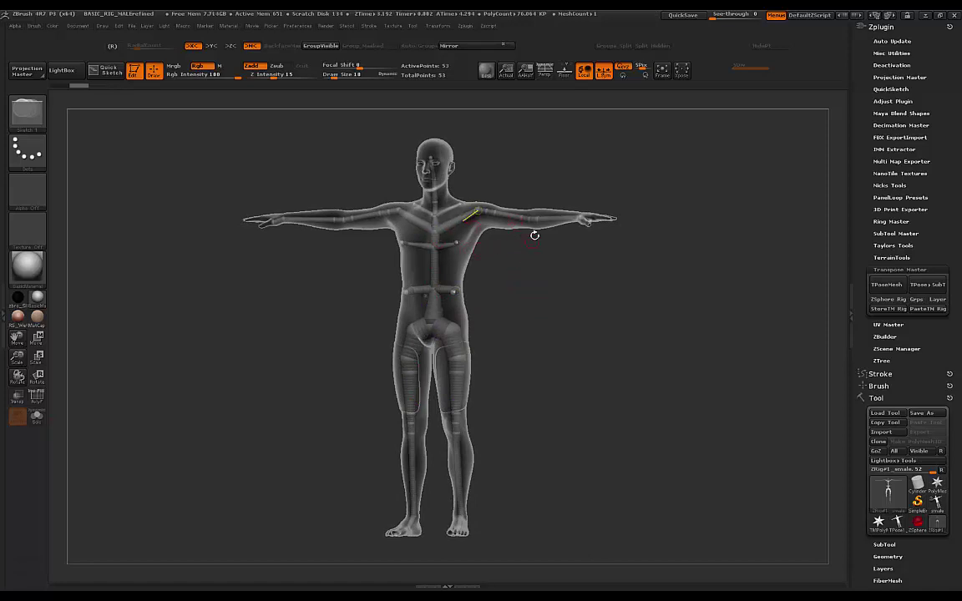
left_click_drag(539, 275, 533, 275)
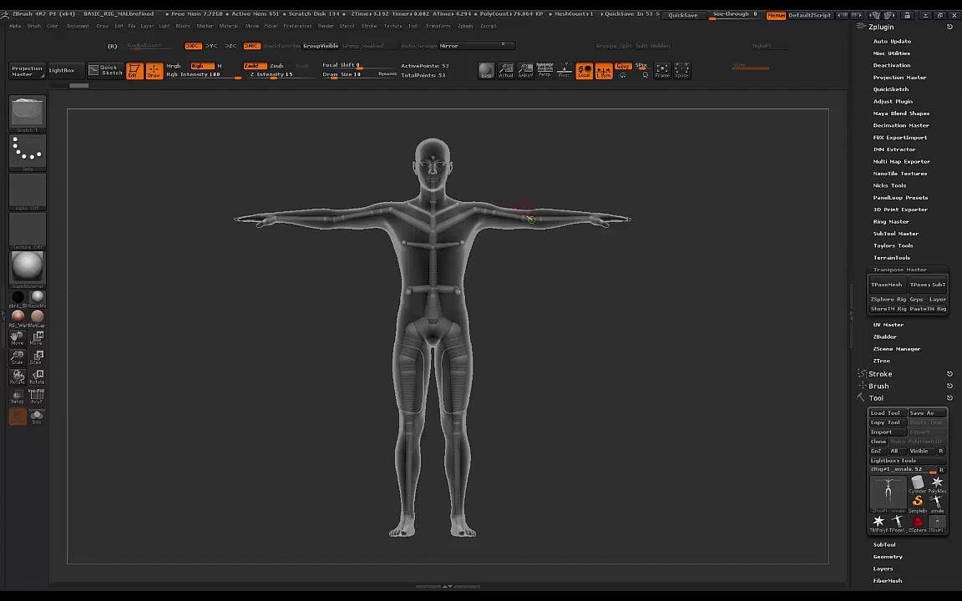
left_click_drag(557, 269, 537, 263)
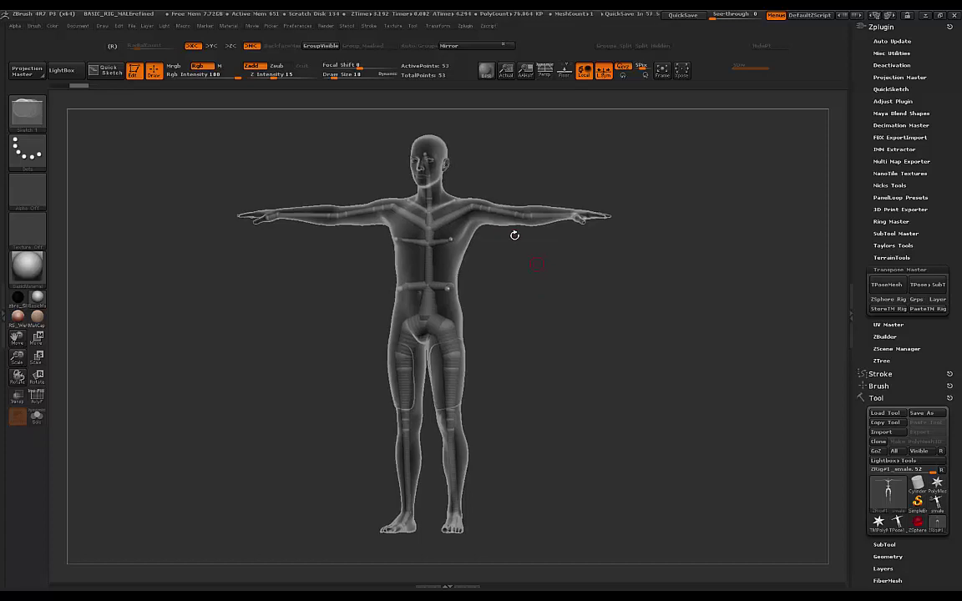
left_click_drag(552, 281, 511, 297, "shift")
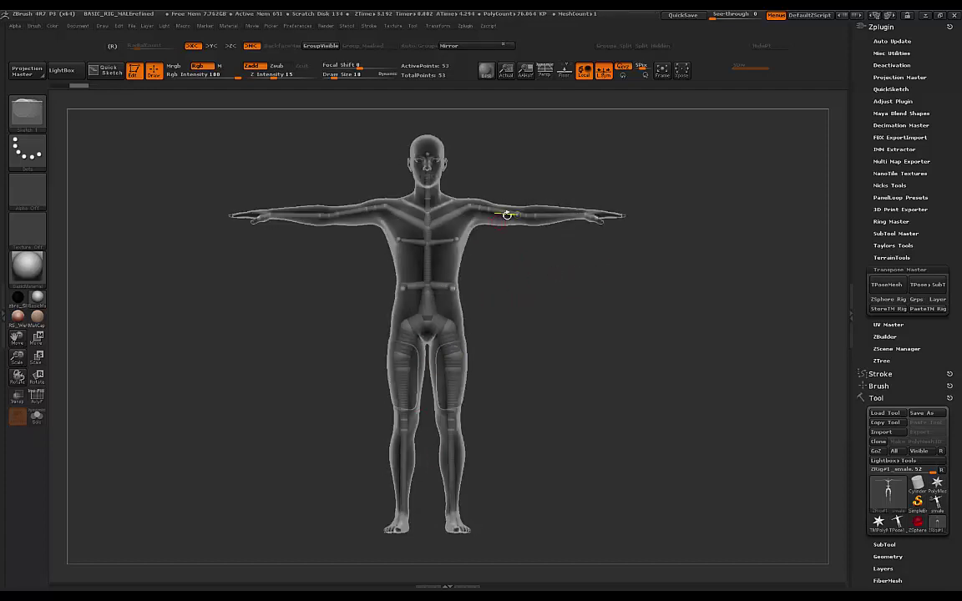
mouse_move(512, 259)
left_mouse_down()
mouse_move(434, 234)
mouse_move(496, 253)
left_mouse_up()
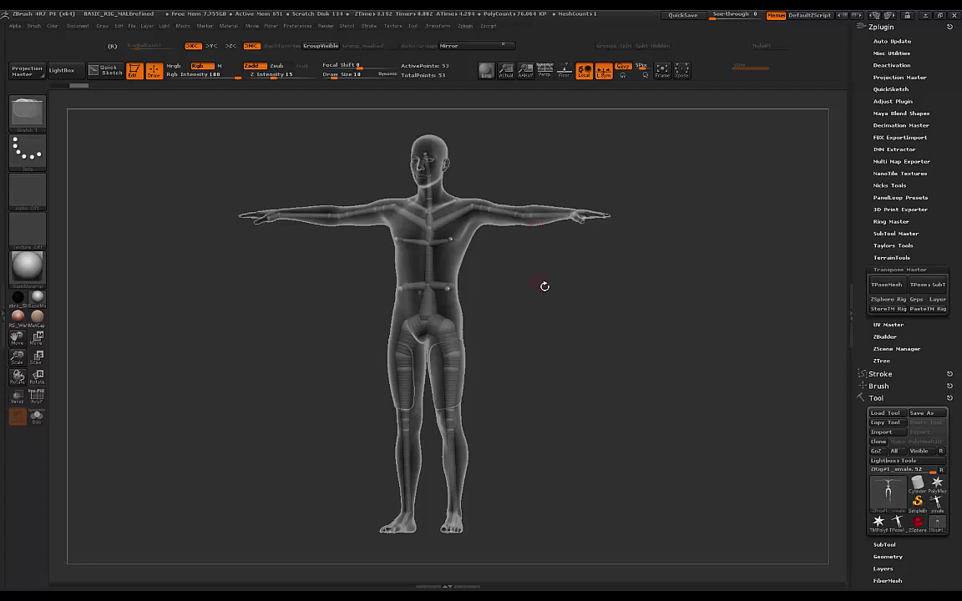
mouse_move(555, 285)
left_mouse_down()
mouse_move(534, 272)
mouse_move(554, 282)
left_mouse_up()
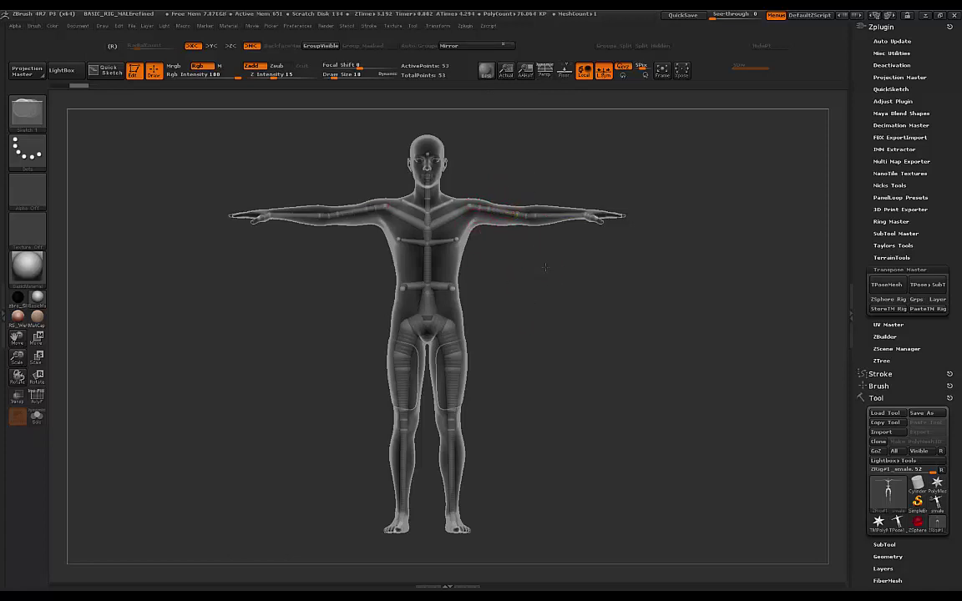
left_click_drag(531, 320, 535, 264)
mouse_move(522, 264)
left_mouse_down()
mouse_move(508, 248)
mouse_move(519, 277)
mouse_move(498, 275)
mouse_move(524, 273)
mouse_move(505, 274)
left_mouse_up()
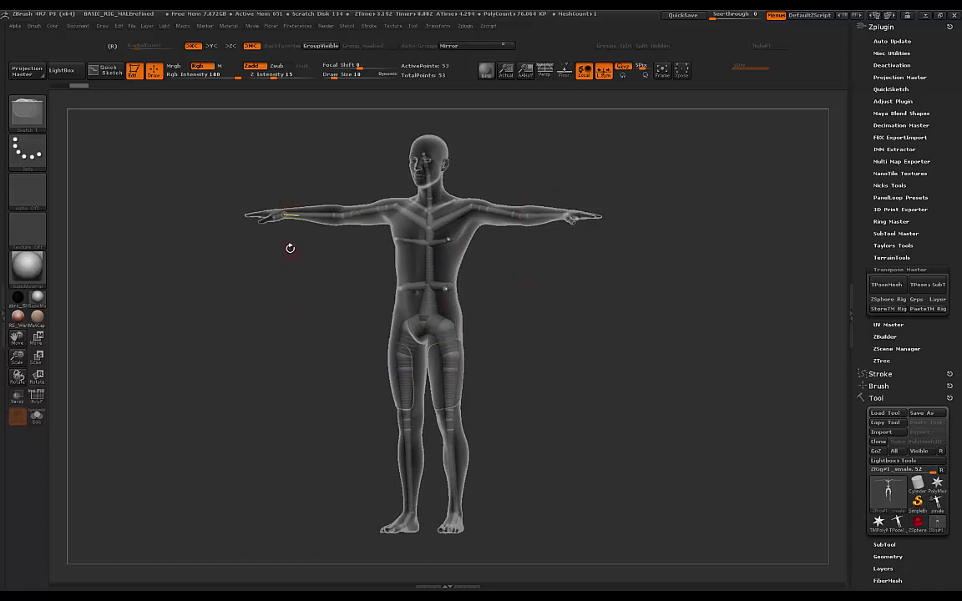
left_click_drag(288, 284, 306, 283)
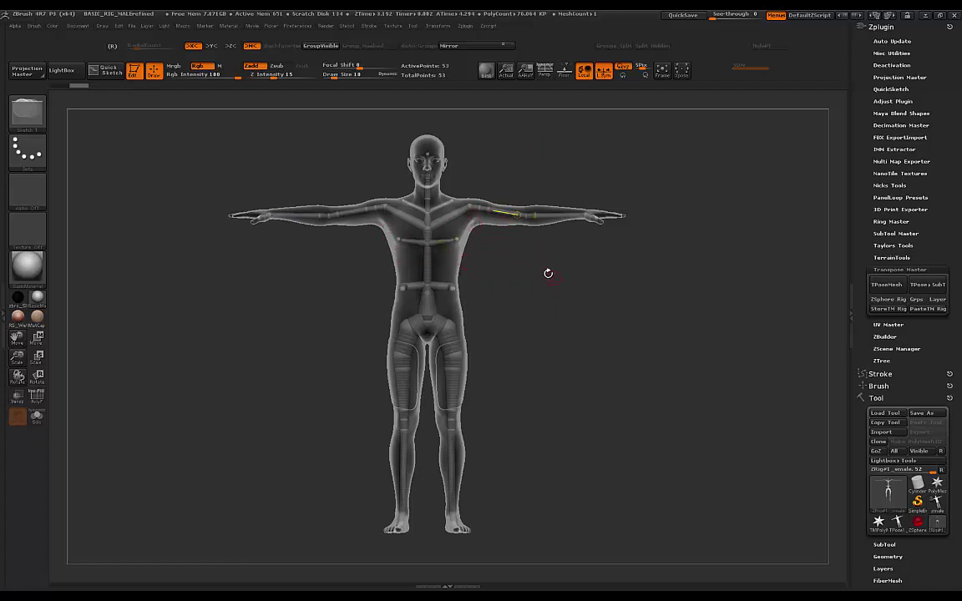
left_click_drag(523, 270, 498, 275)
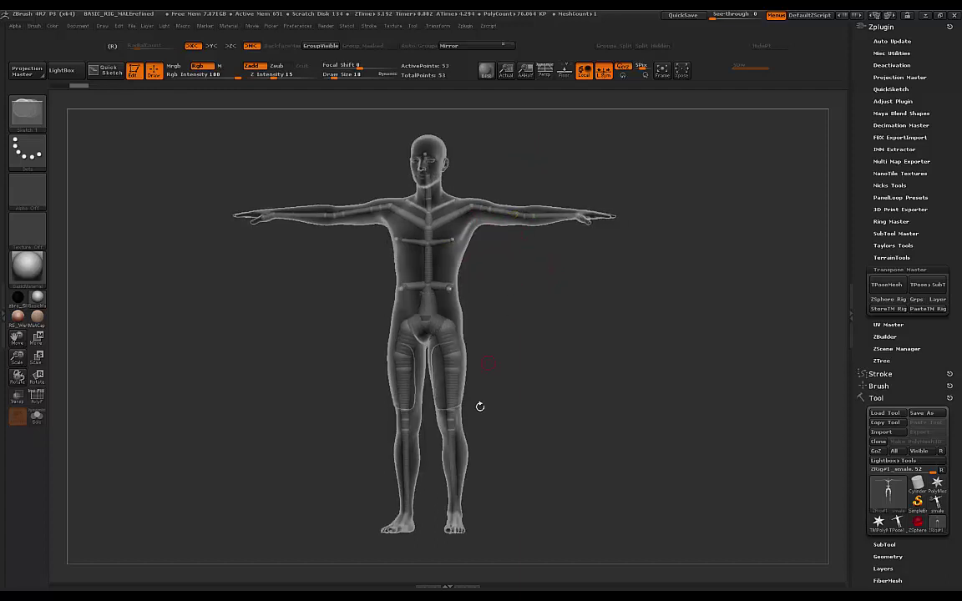
mouse_move(508, 314)
left_mouse_down("shift")
mouse_move(517, 327)
mouse_move(500, 322)
left_mouse_up("shift")
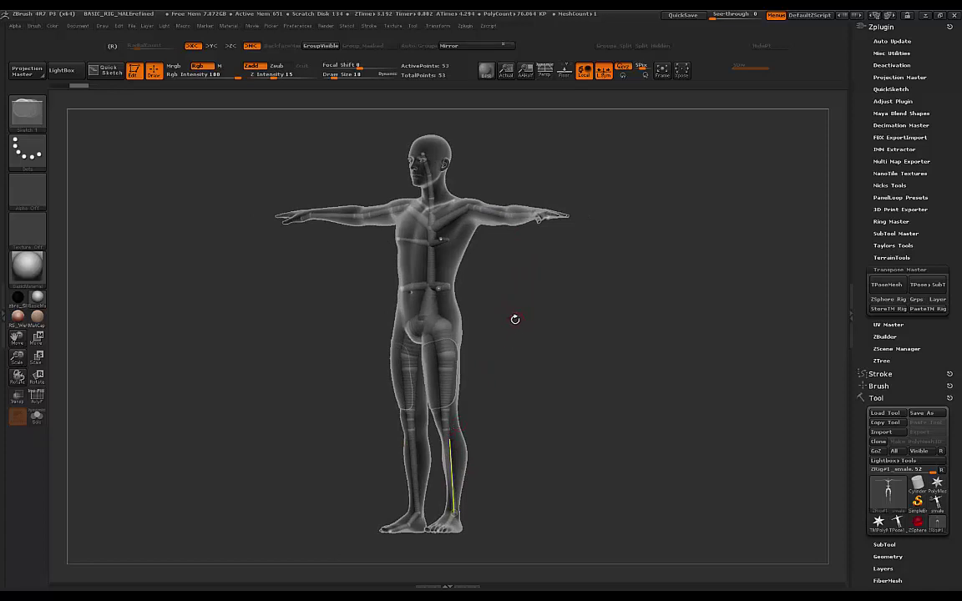
left_click_drag(507, 286, 529, 297, "shift")
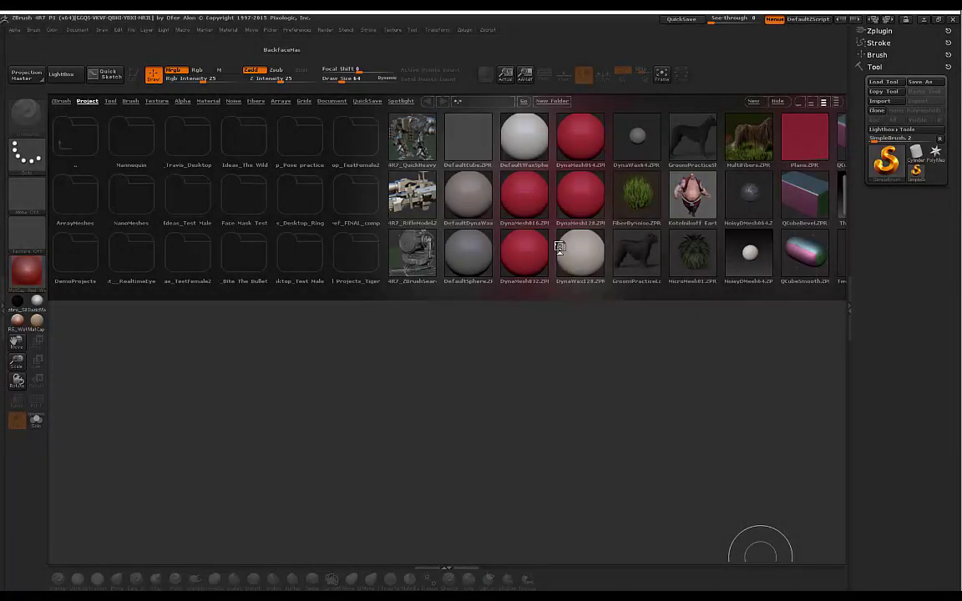
Import STANDARDFEMALE.obj from the STANDARDFEMALE folder inside Pose practice on the Desktop
left_click(880, 101)
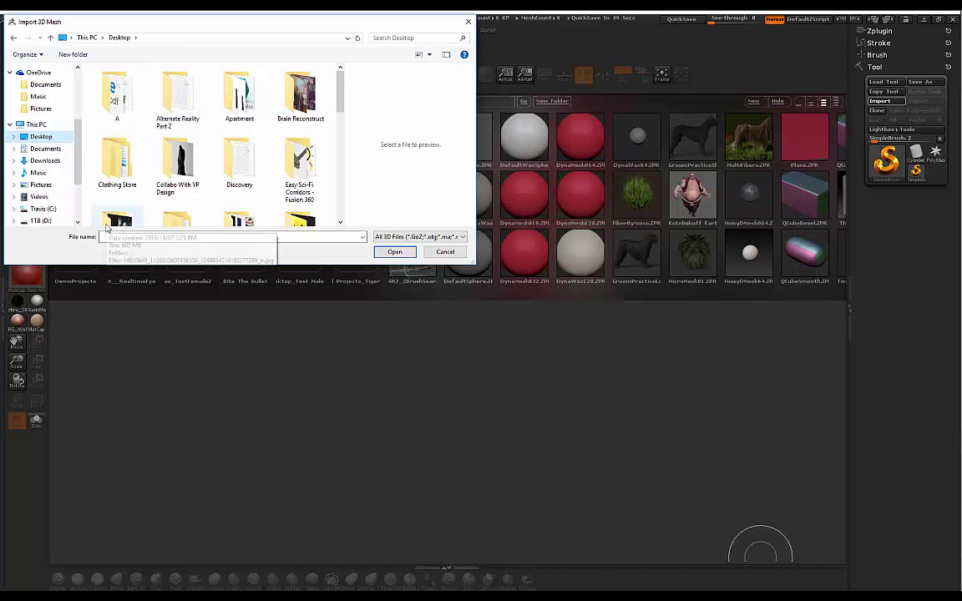
left_click_drag(340, 96, 348, 172)
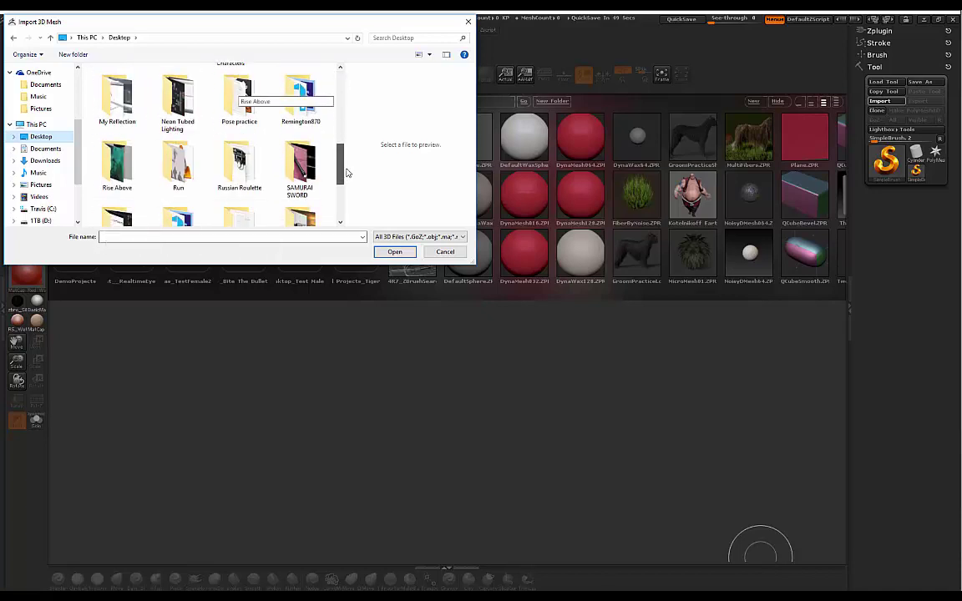
double_click(241, 109)
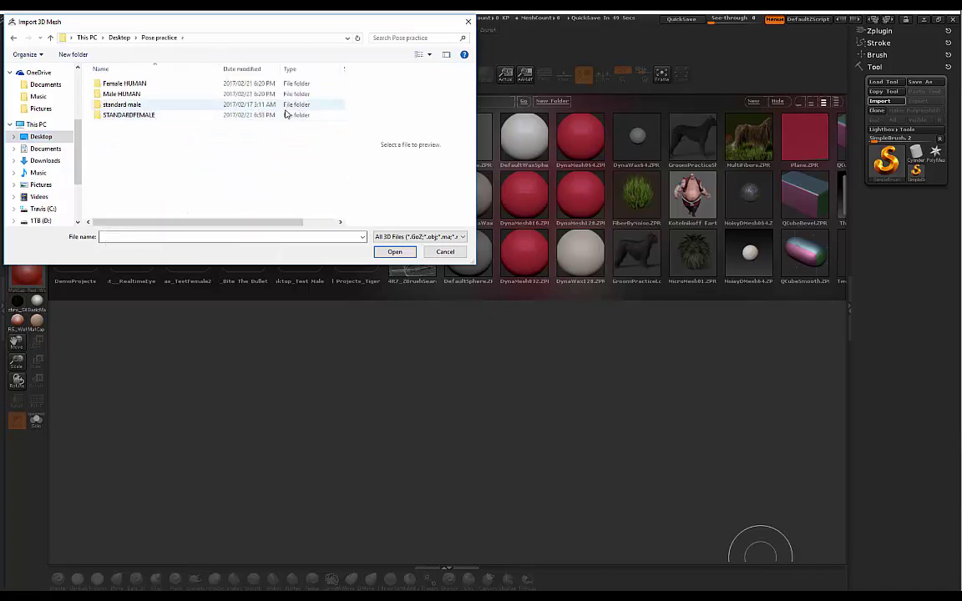
double_click(129, 114)
left_click(132, 94)
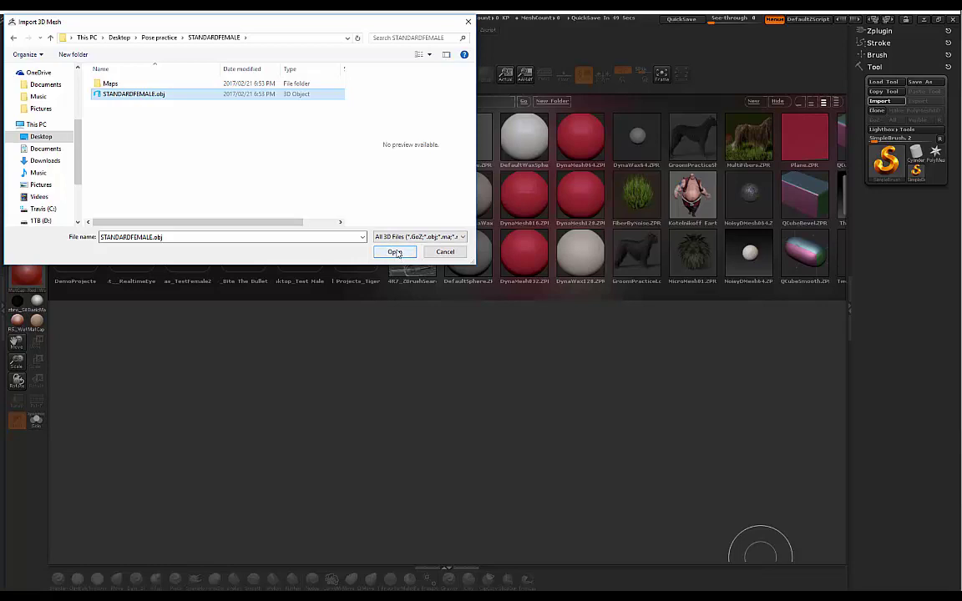
left_click(394, 252)
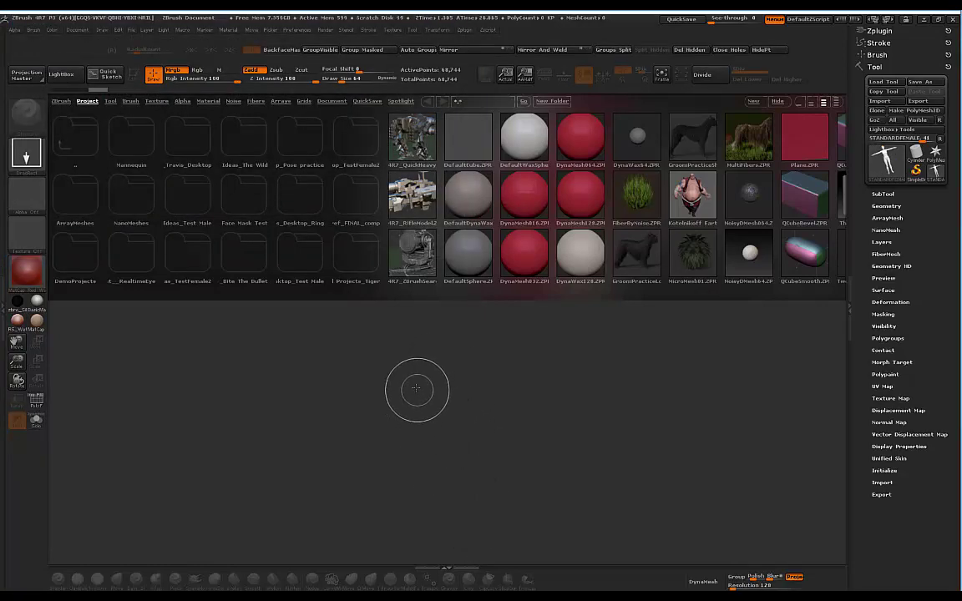
Draw the female mesh on the canvas, enter Edit mode and hide LightBox
left_click_drag(427, 388, 432, 527)
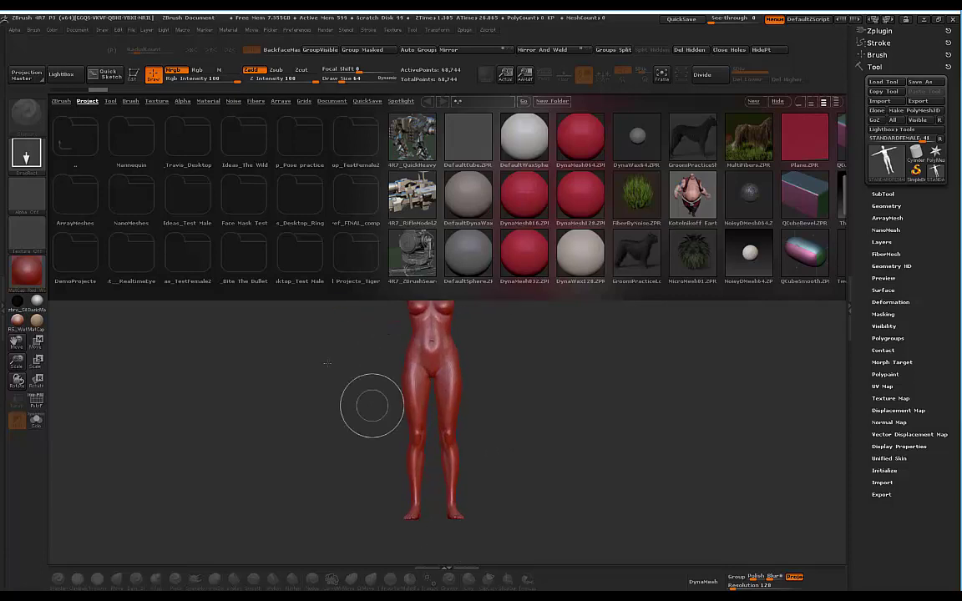
left_click(135, 75)
left_click(63, 74)
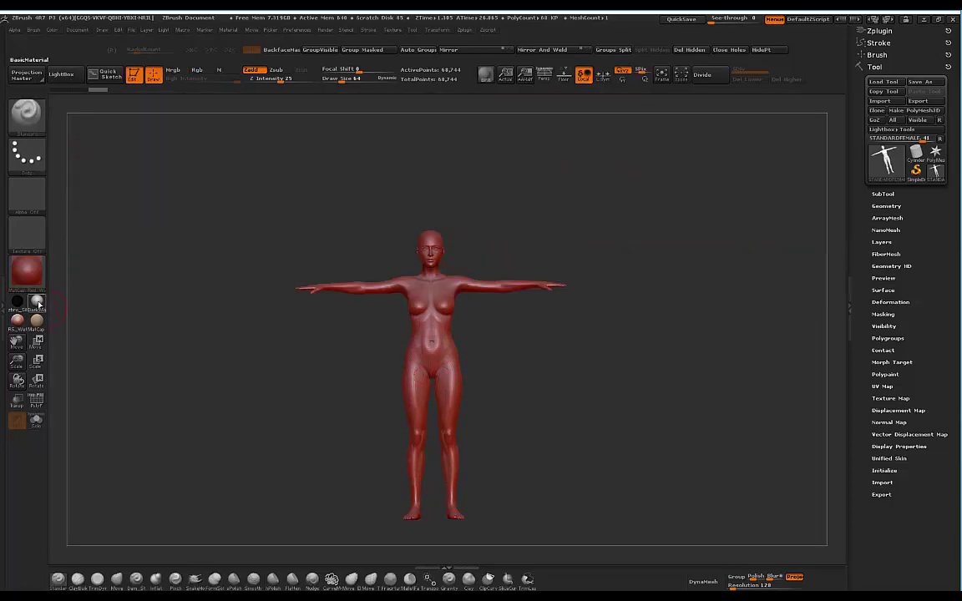
Apply the BasicMaterial material to the female figure
left_click(36, 303)
left_click_drag(594, 283, 569, 305)
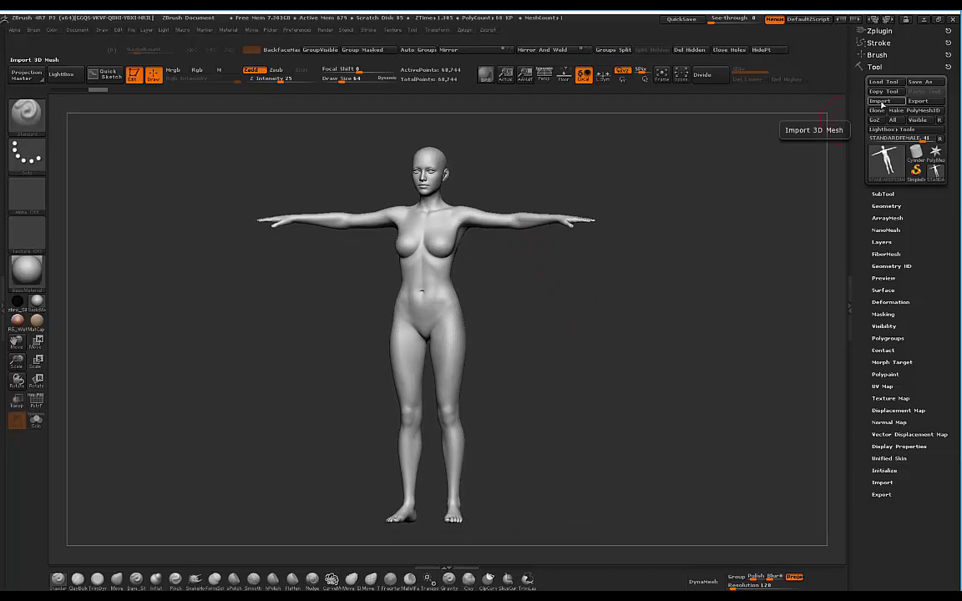
left_click(874, 103)
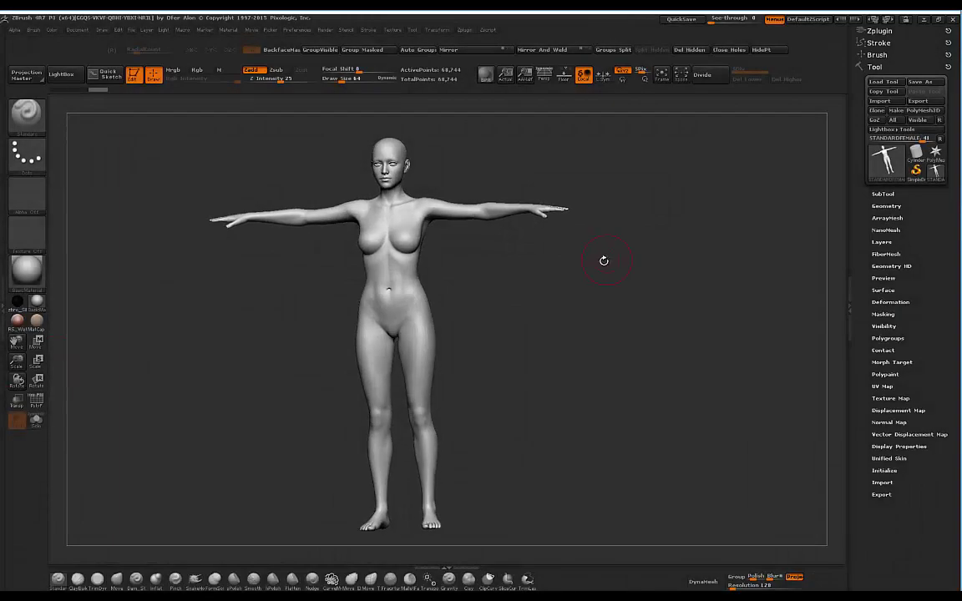
left_click_drag(604, 261, 650, 311, "alt")
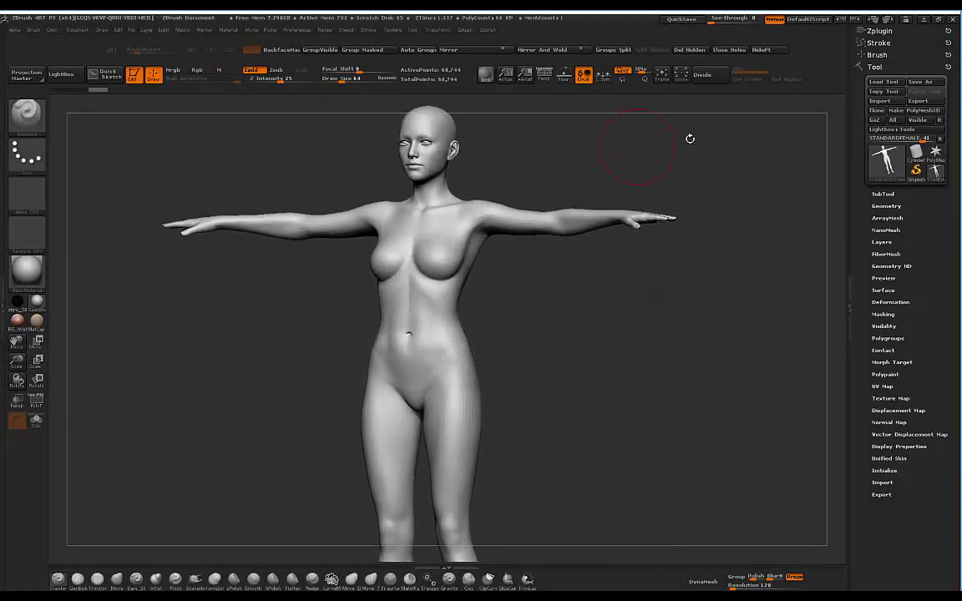
Load the rig tool RIG_BASIC_HUMAN.ZTL from the Pose practice folder
left_click(884, 81)
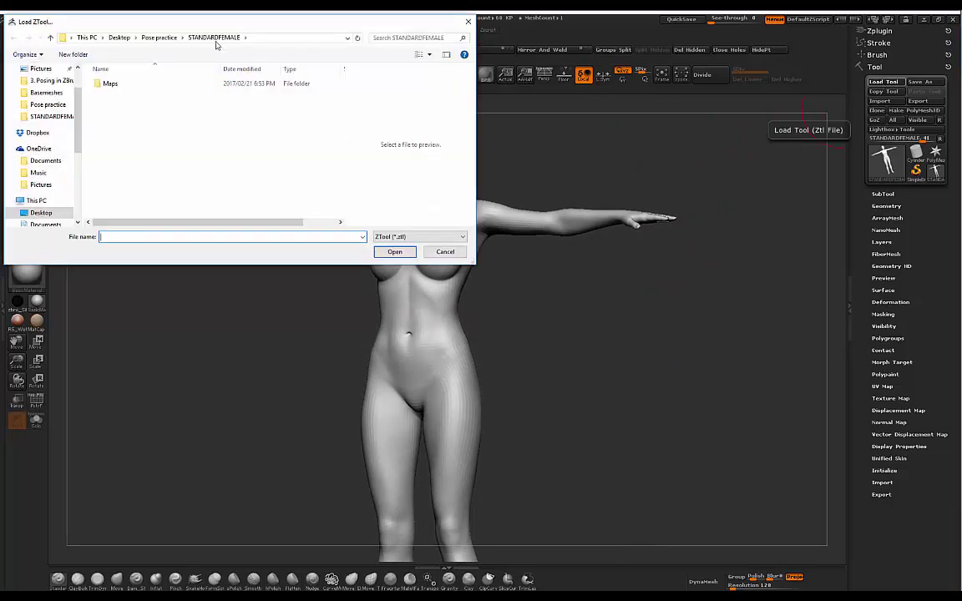
left_click(159, 36)
left_click(111, 126)
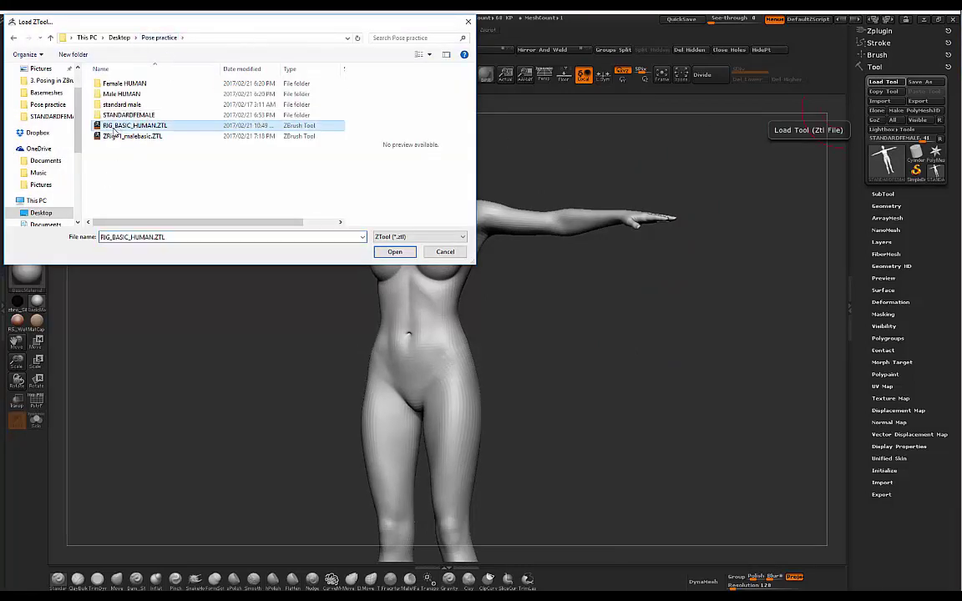
left_click(394, 251)
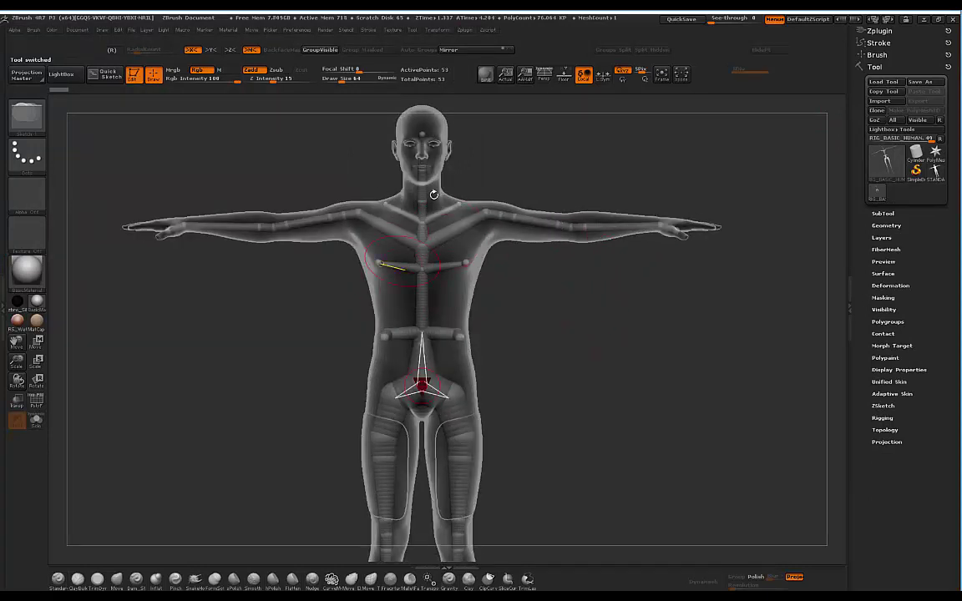
mouse_move(546, 326)
left_mouse_down("alt")
mouse_move(546, 341)
mouse_move(560, 311)
mouse_move(537, 309)
mouse_move(552, 318)
mouse_move(629, 273)
mouse_move(685, 256)
mouse_move(640, 238)
mouse_move(576, 251)
left_mouse_up("alt")
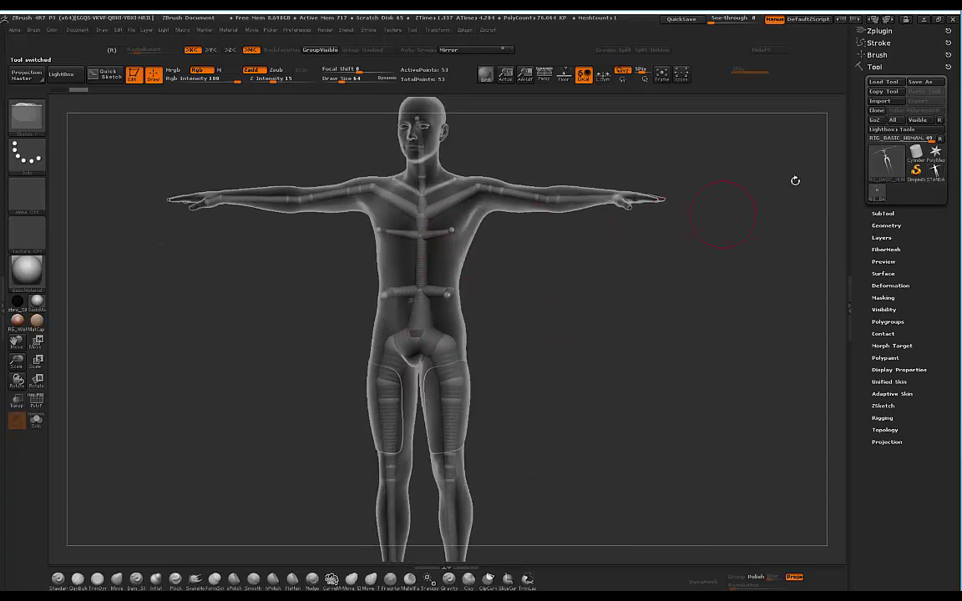
Switch back to the STANDARDFEMALE tool and add a new layer to it
left_click(935, 172)
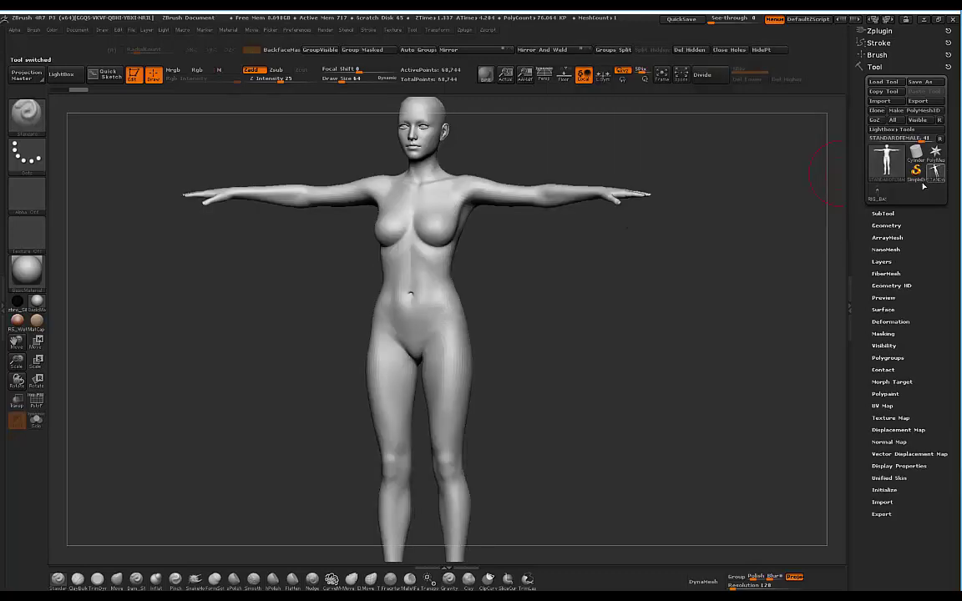
left_click(882, 262)
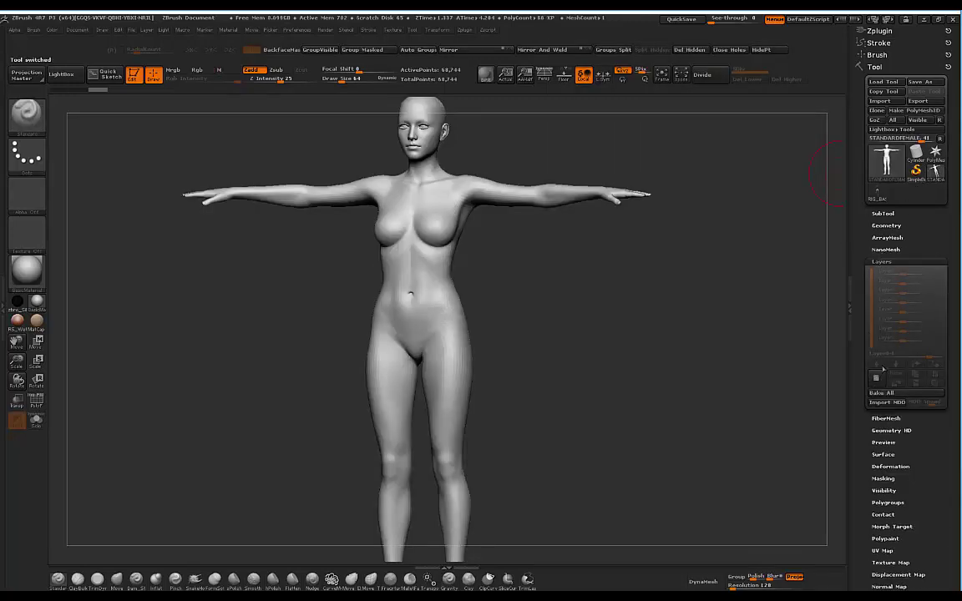
left_click(876, 380)
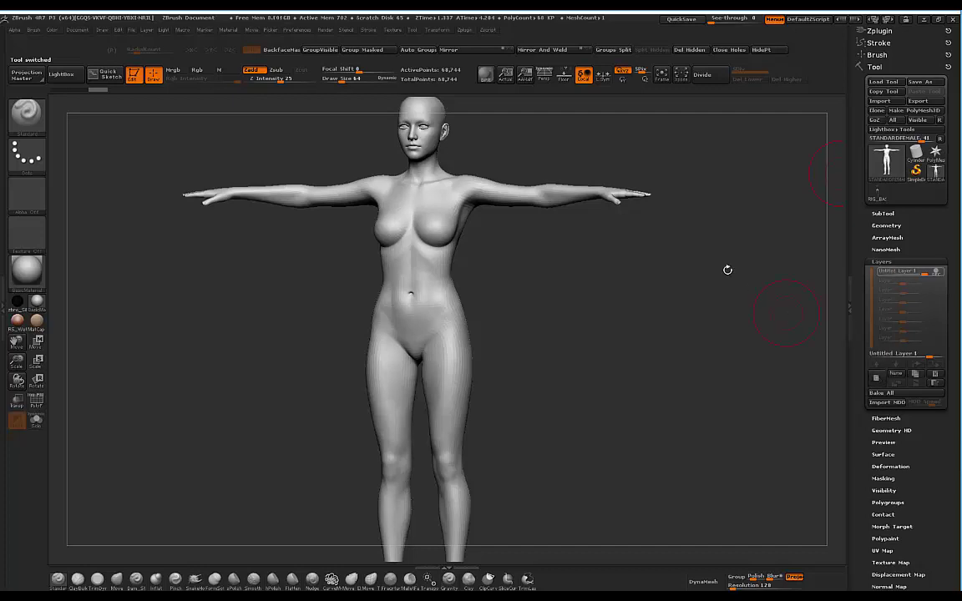
Examine the T-posed female figure from the front and at an angle with its layer in place
left_click_drag(725, 268, 653, 290, "shift")
mouse_move(543, 169)
left_mouse_down("shift")
mouse_move(502, 163)
mouse_move(537, 167)
left_mouse_up("shift")
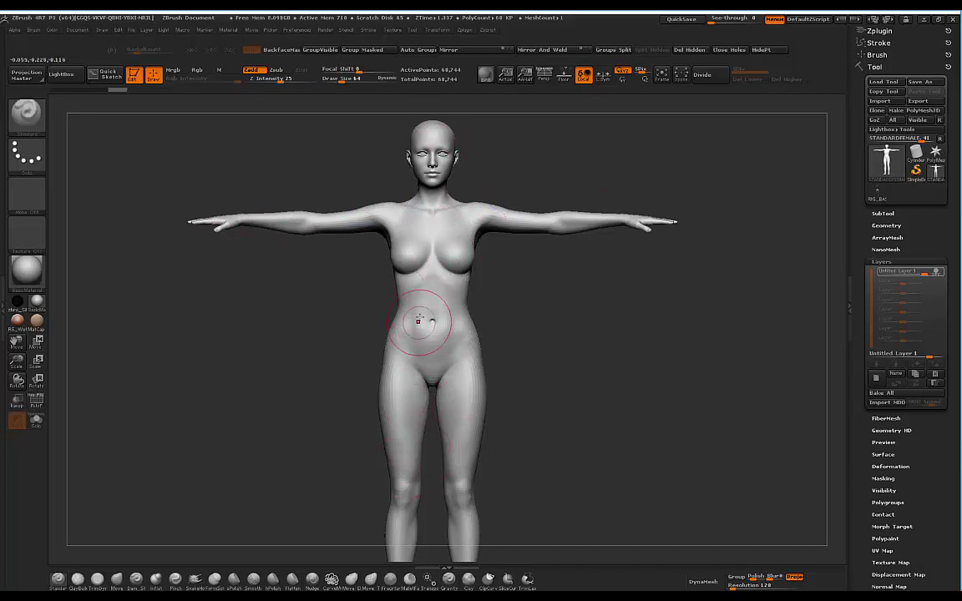
mouse_move(544, 309)
left_mouse_down()
mouse_move(526, 303)
mouse_move(561, 301)
left_mouse_up()
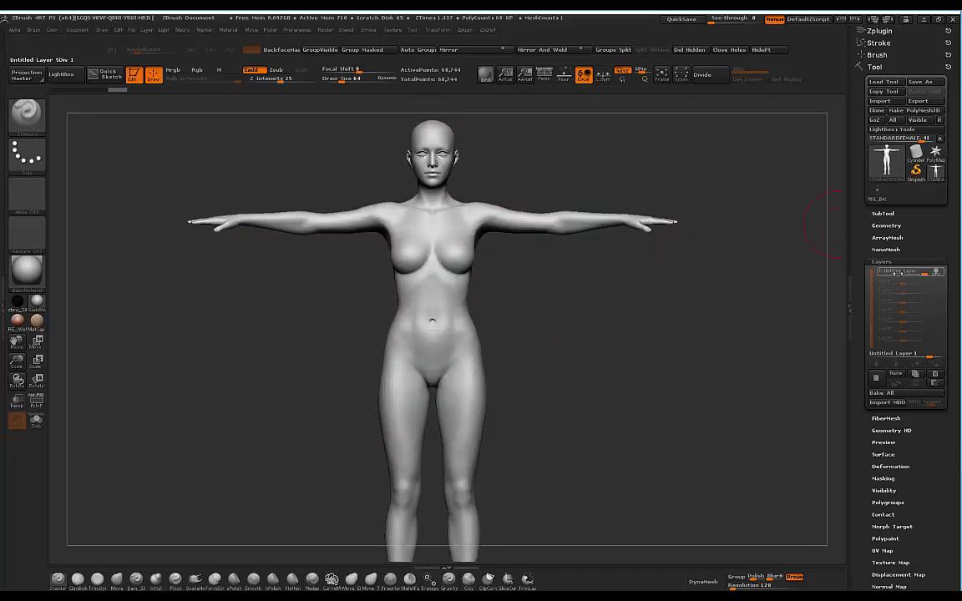
left_click_drag(710, 289, 735, 267)
left_click_drag(672, 297, 698, 255)
left_click_drag(619, 272, 649, 263)
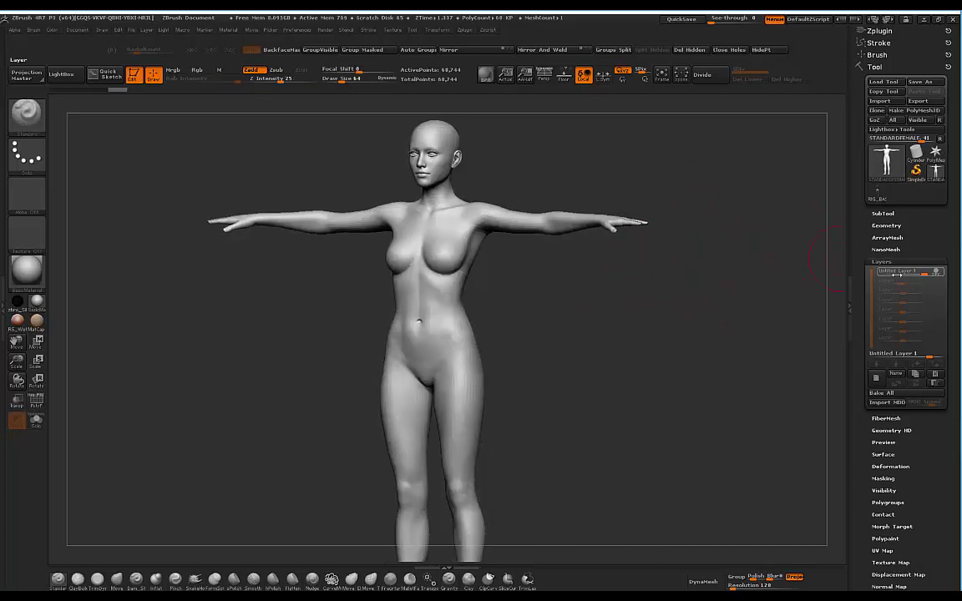
mouse_move(893, 271)
left_click_drag(676, 283, 702, 275, "shift")
left_click_drag(585, 266, 540, 251)
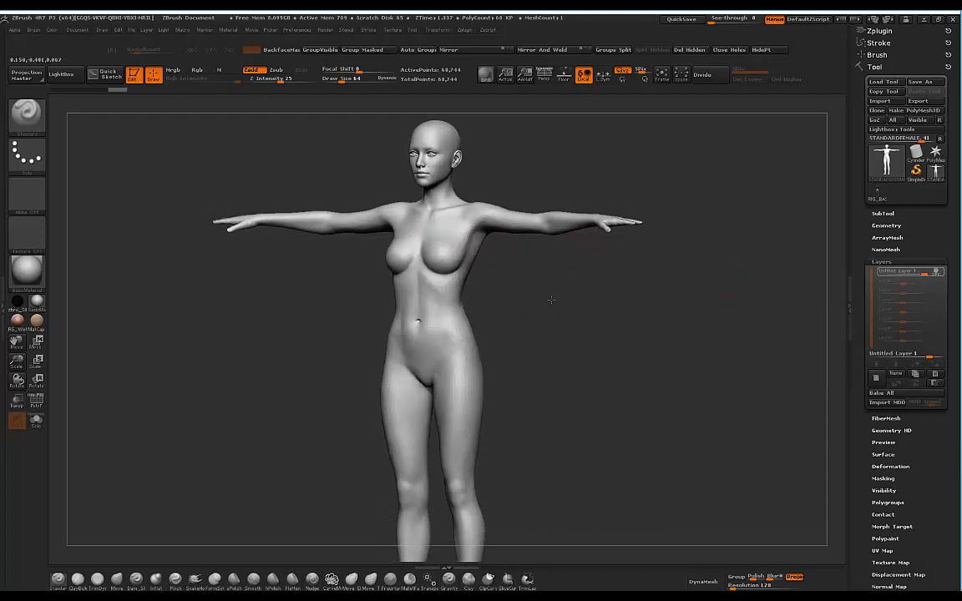
left_click_drag(549, 298, 573, 292, "shift")
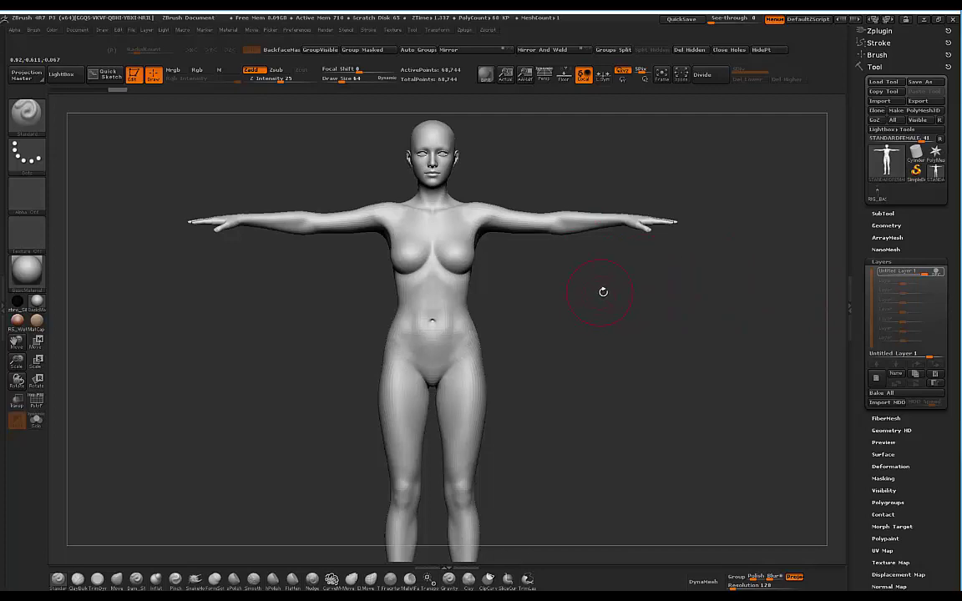
left_click_drag(533, 242, 509, 238)
left_click_drag(564, 298, 440, 215, "shift")
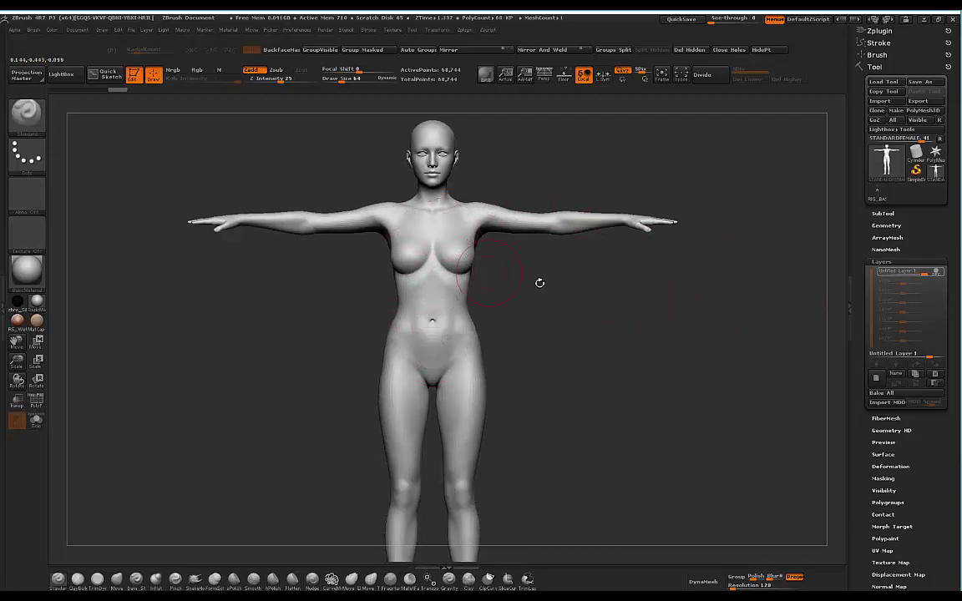
left_click_drag(538, 281, 540, 282)
left_click_drag(771, 304, 590, 269)
left_click_drag(579, 282, 552, 280)
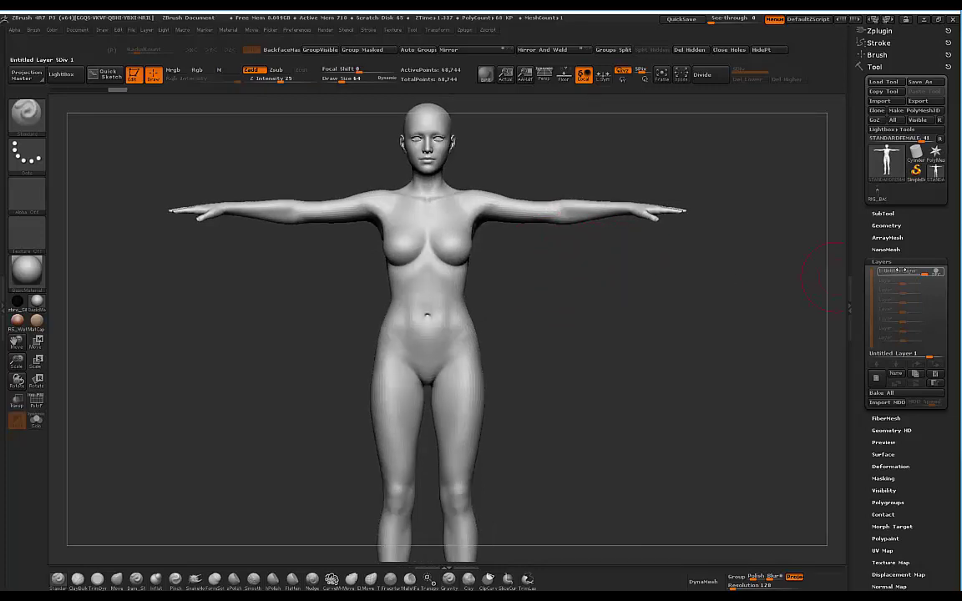
left_click_drag(683, 284, 708, 237)
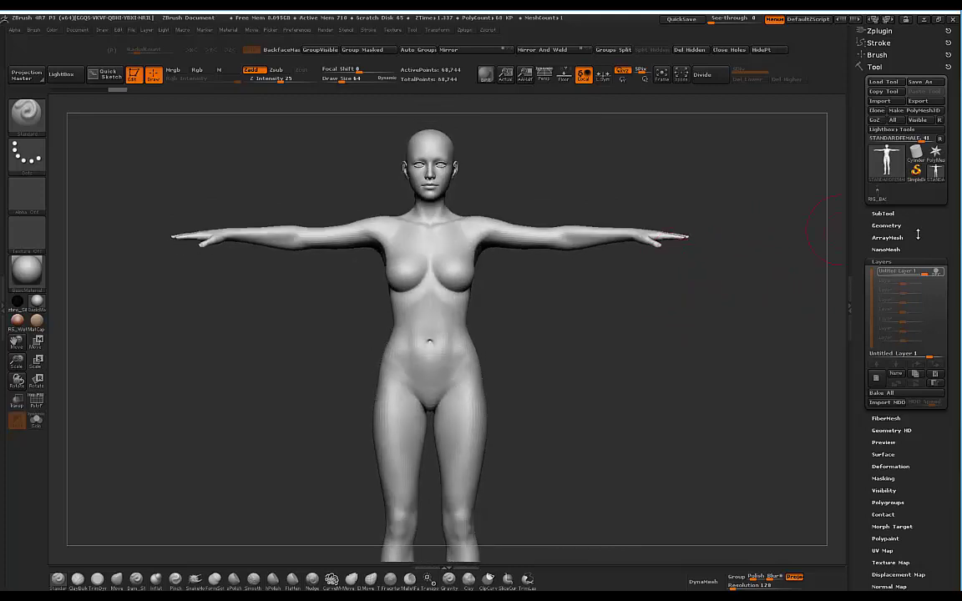
Expand the SubTool settings of the female figure
left_click_drag(931, 455, 931, 407)
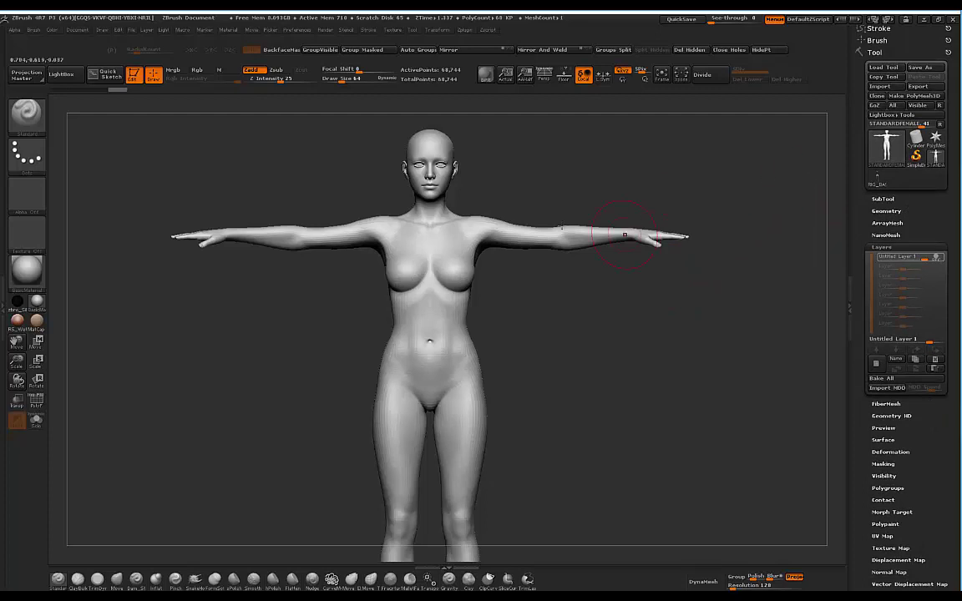
left_click_drag(730, 172, 710, 174)
scroll(922, 347, "down", 1)
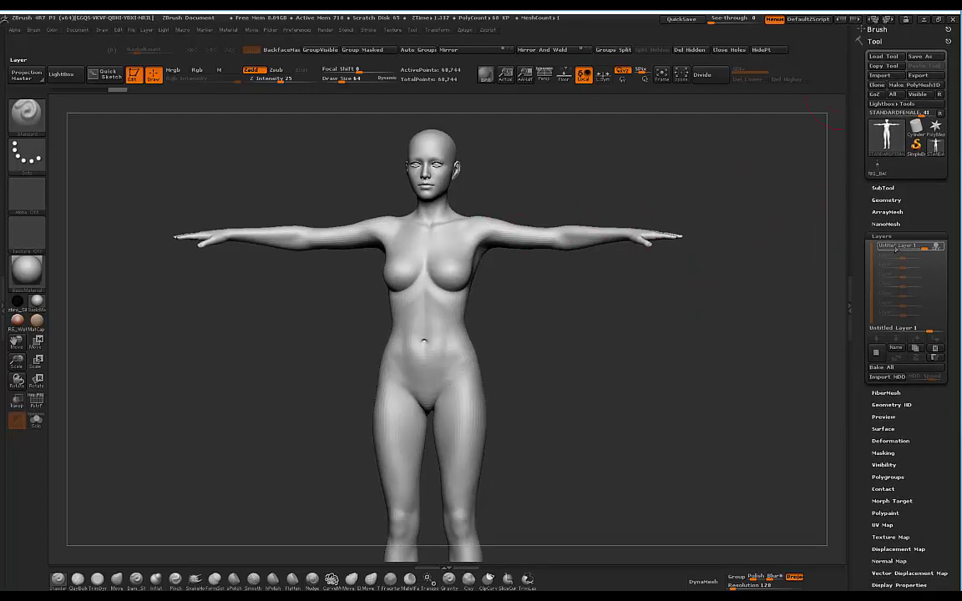
left_click(883, 188)
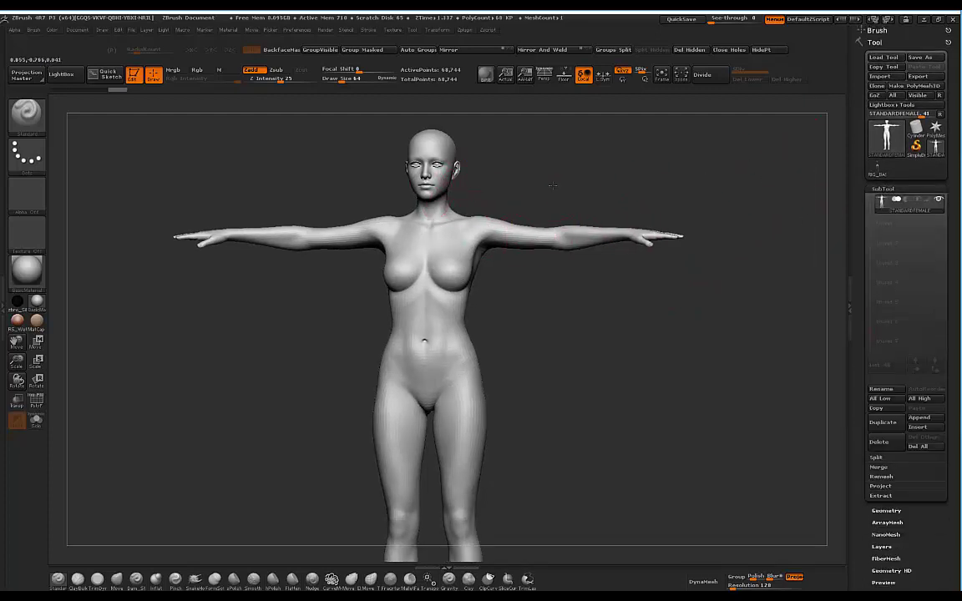
left_click_drag(580, 215, 755, 194)
left_click_drag(613, 308, 558, 306)
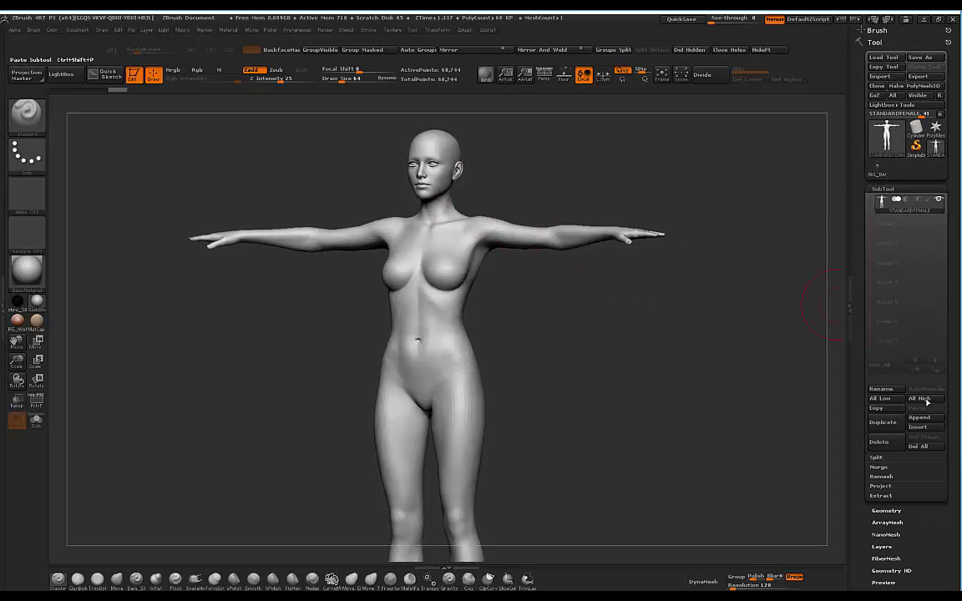
Reduce the draw size to 2 and mask a small spot on the female figure's earlobe
left_click_drag(612, 330, 651, 435)
left_click_drag(603, 226, 655, 311, "alt")
left_click_drag(656, 220, 630, 445, "alt")
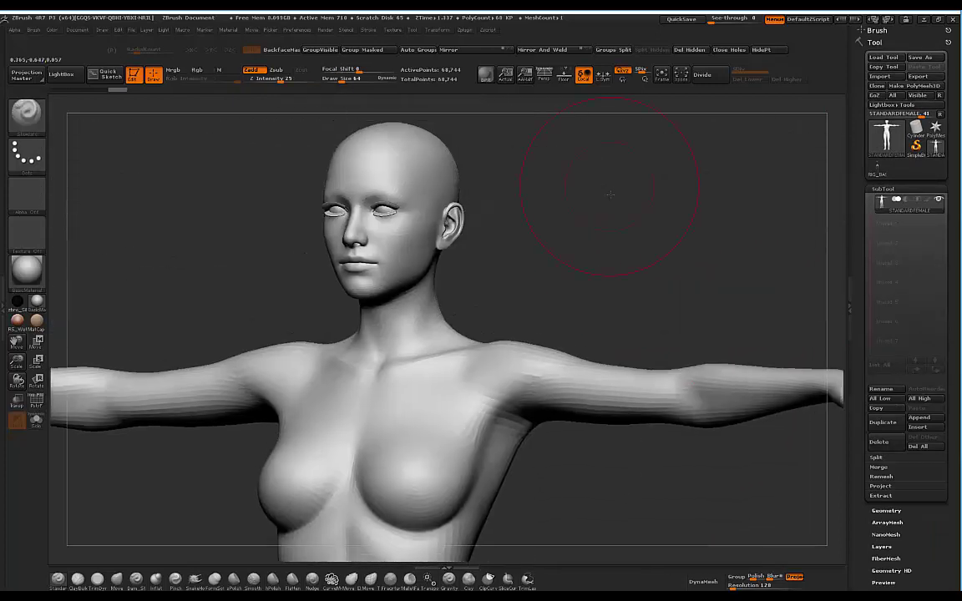
left_click_drag(616, 194, 623, 337, "alt")
left_click_drag(624, 451, 639, 273, "alt")
left_click_drag(657, 119, 624, 296, "alt")
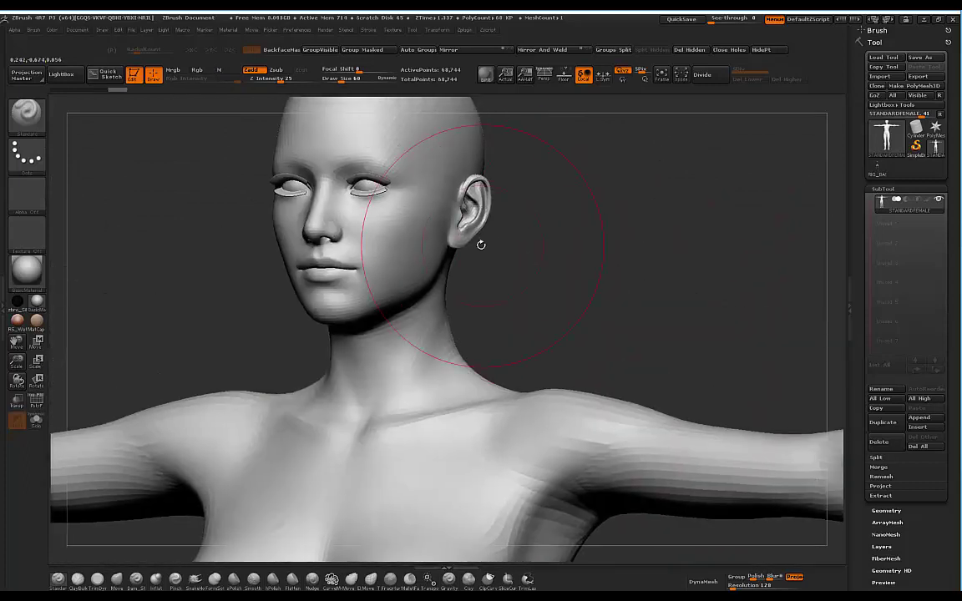
key("bracketleft")
key("bracketleft")
key("bracketleft")
key("bracketleft")
key("bracketleft")
key("bracketleft")
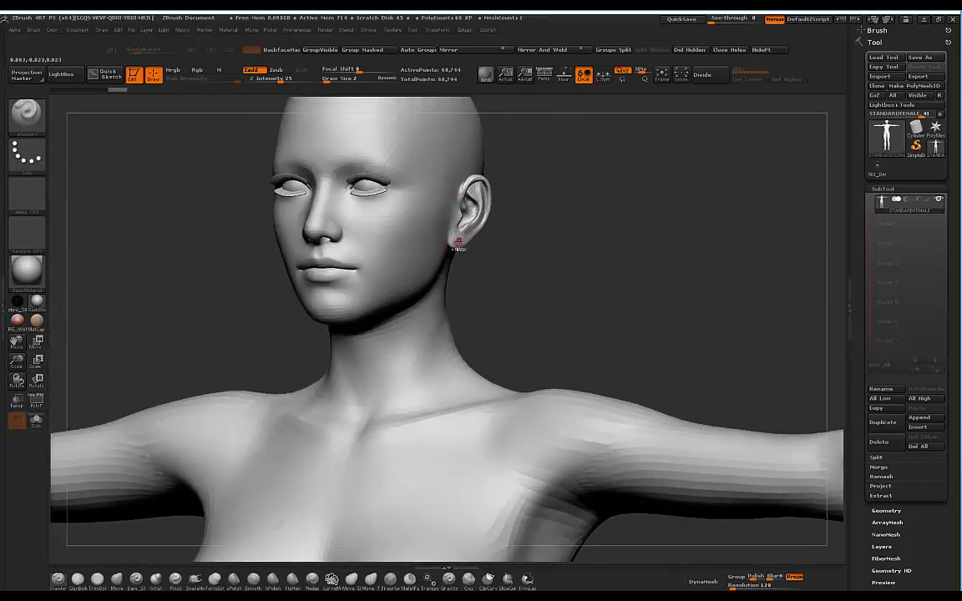
key("ctrl")
left_click_drag(608, 282, 635, 288)
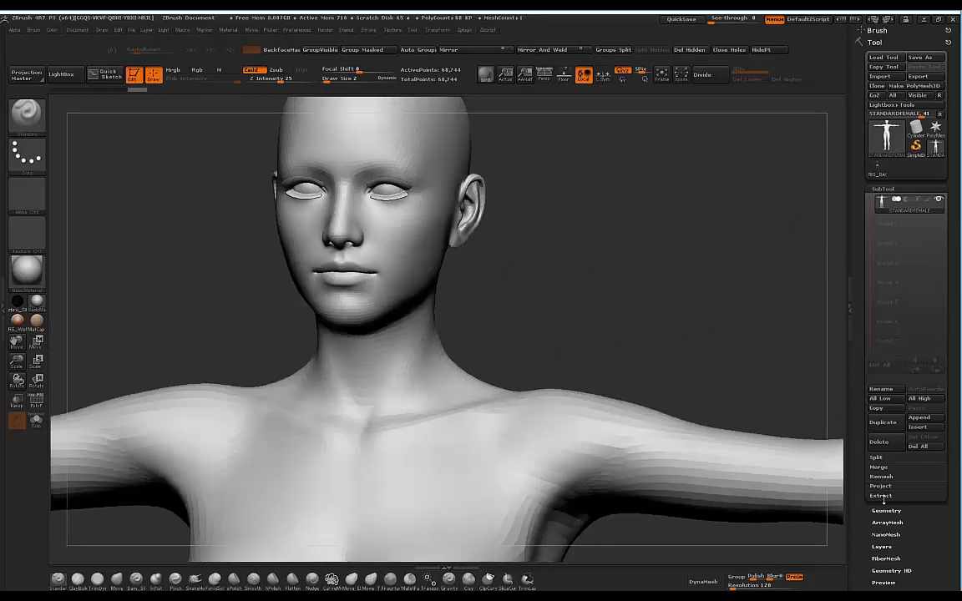
Extract the masked earlobe spot with a thickness of 0.001 and accept it as a new earring subtool
left_click(882, 496)
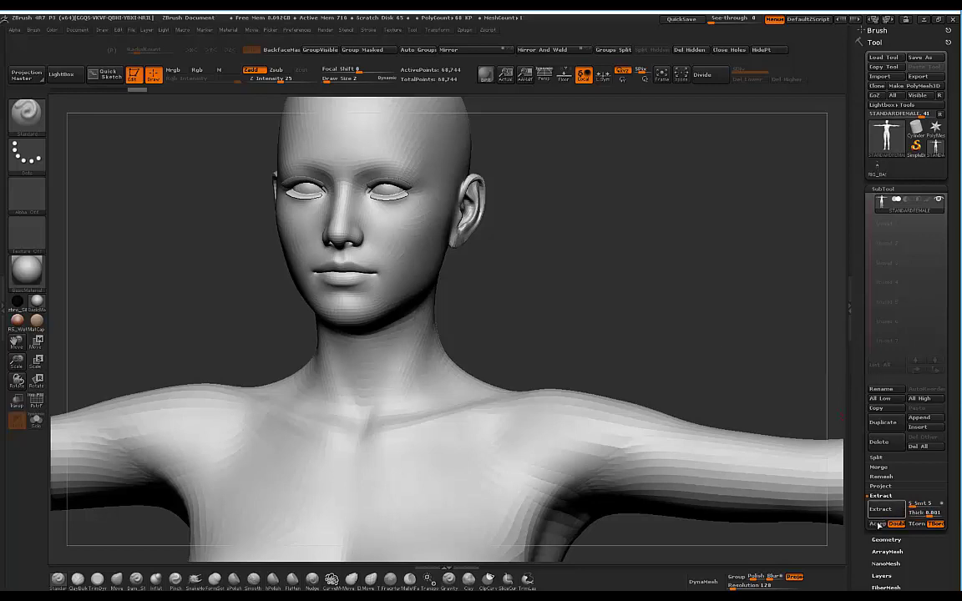
left_click(879, 525)
left_click_drag(598, 241, 643, 228)
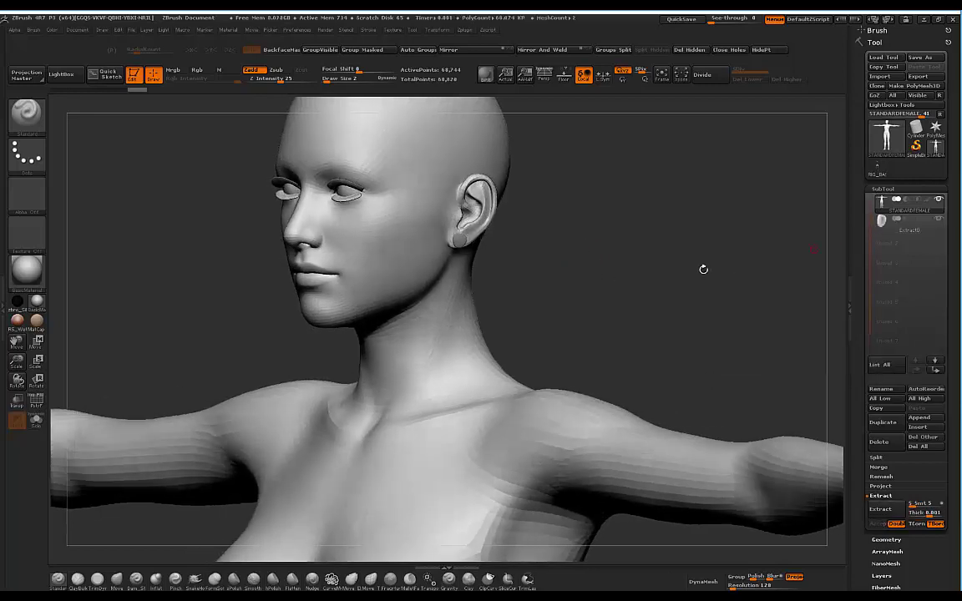
left_click_drag(703, 270, 732, 265)
Clear the mask on the extracted earring piece and reselect the STANDARDFEMALE subtool
left_click(923, 232)
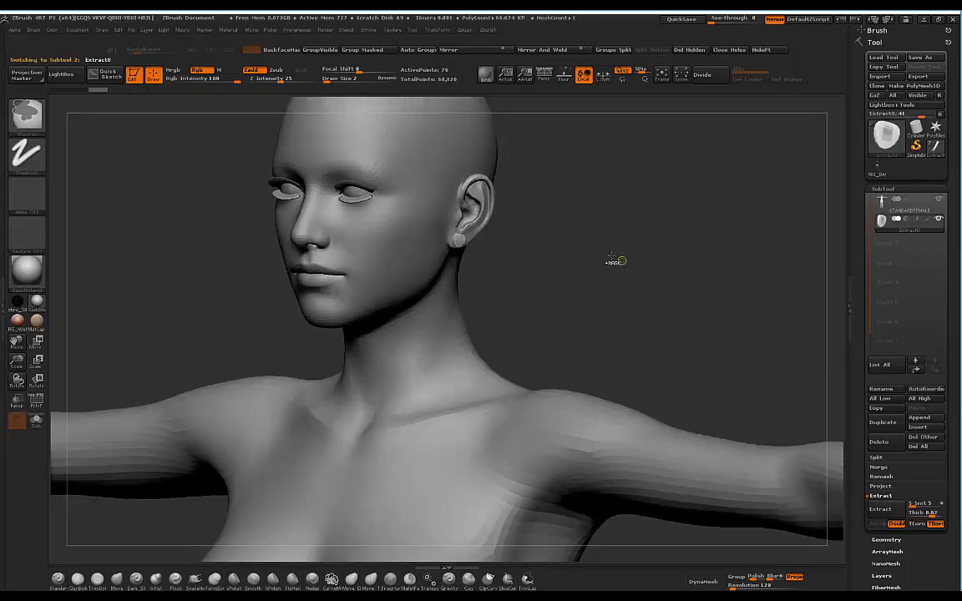
left_click_drag(611, 256, 710, 243, "shift")
left_click(935, 208)
left_click_drag(602, 254, 643, 146, "alt")
Switch to the RIG_BASIC_HUMAN tool and store its ZSphere rig with Transpose Master's StoreTM Rig
left_click(877, 169)
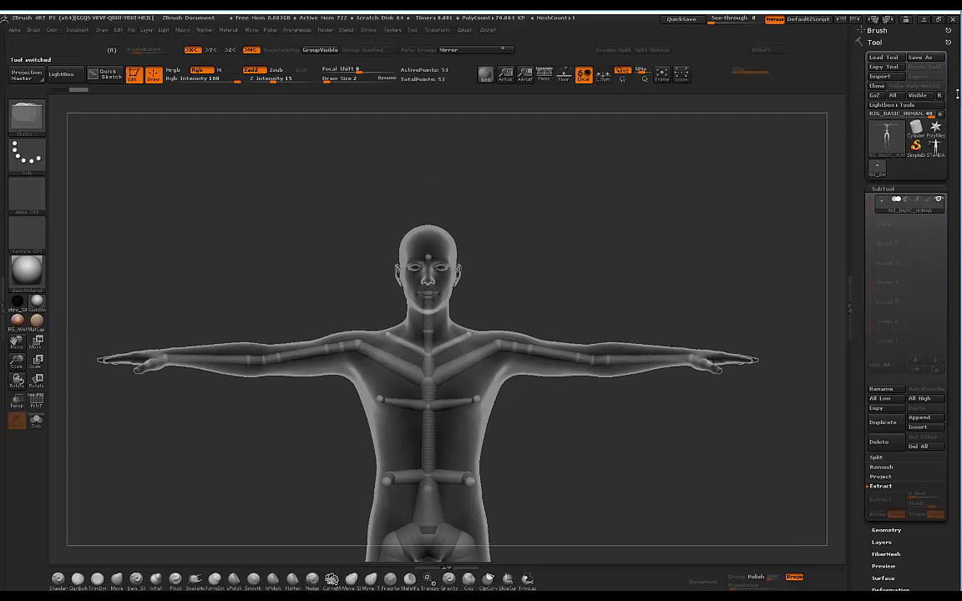
left_click_drag(957, 93, 950, 146)
left_click(880, 31)
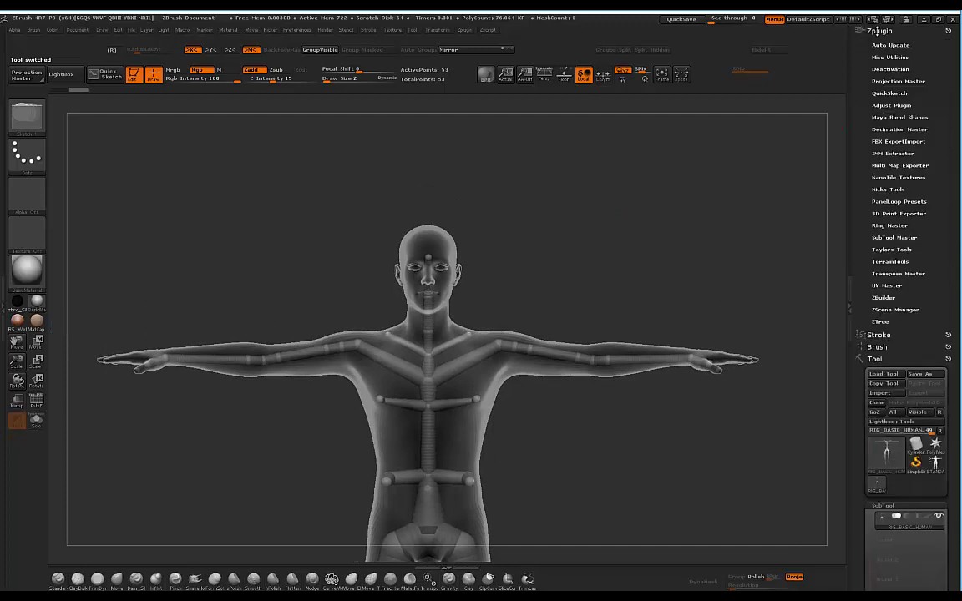
left_click(884, 273)
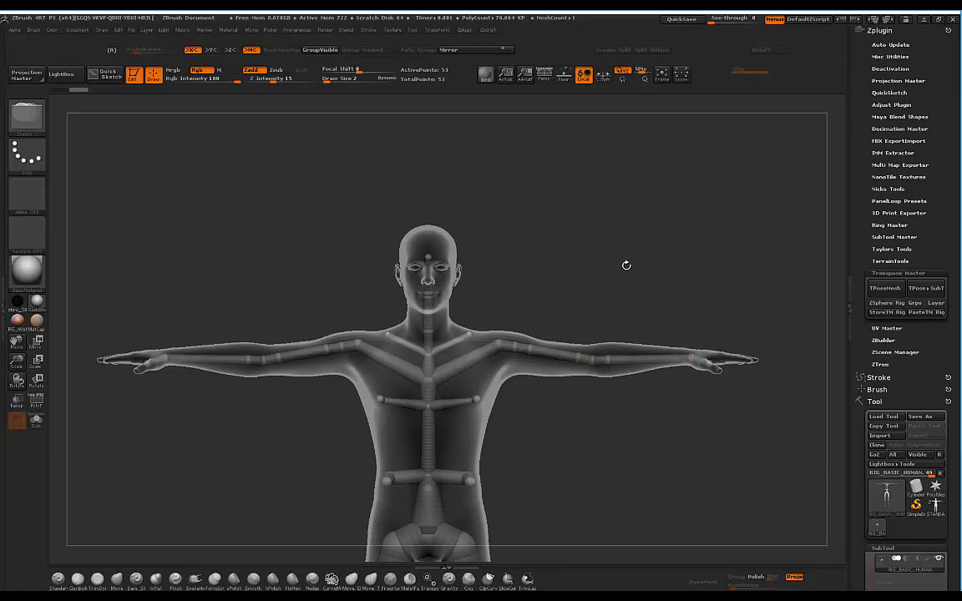
left_click_drag(627, 266, 618, 294)
left_click_drag(644, 440, 636, 336, "alt")
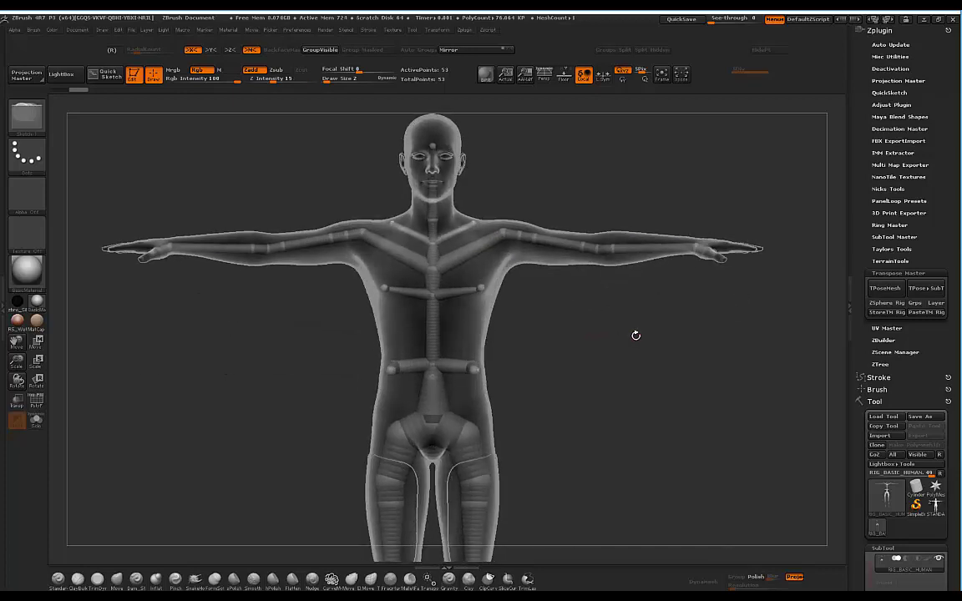
left_click(883, 312)
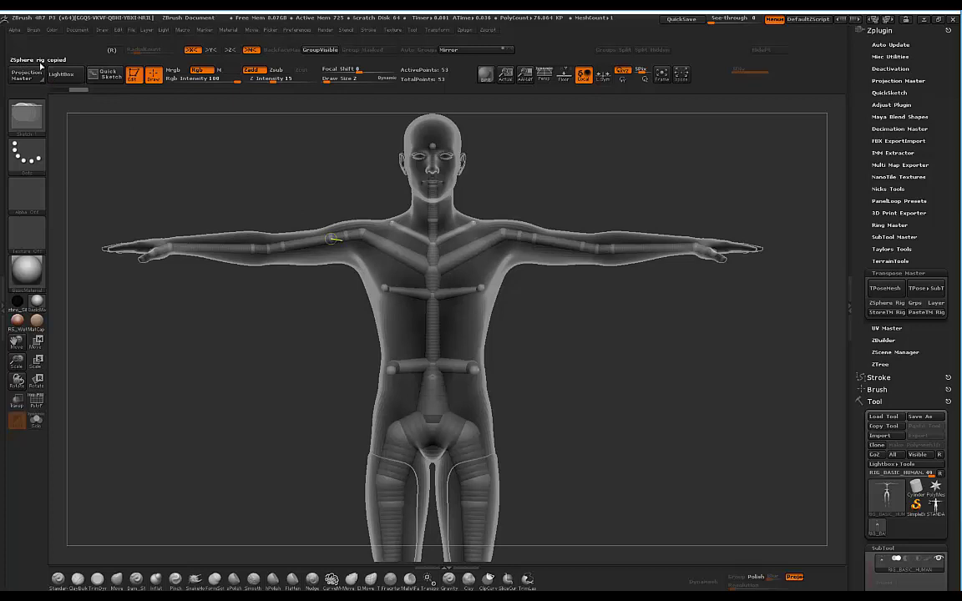
left_click_drag(582, 157, 636, 137)
mouse_move(936, 506)
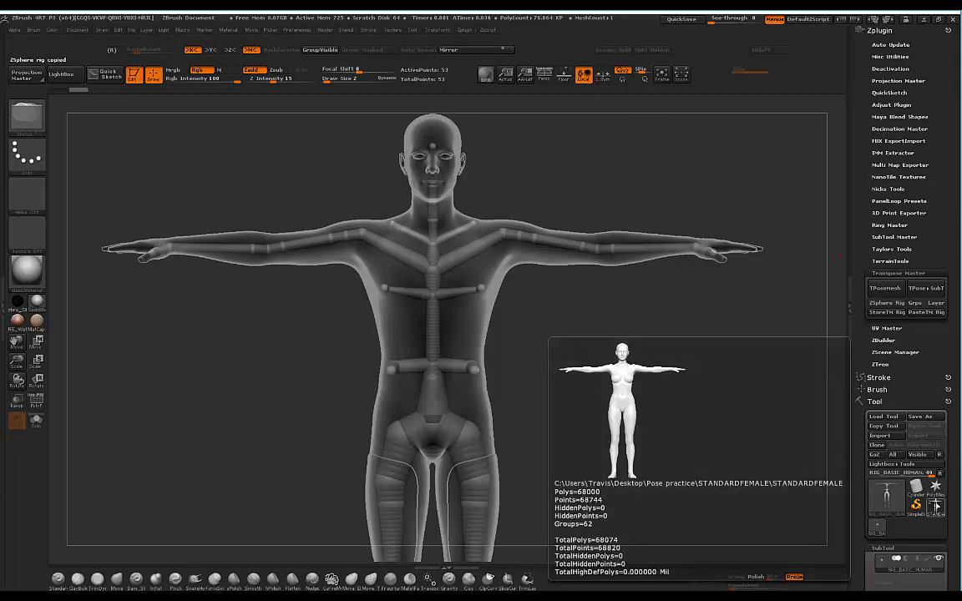
Switch to the STANDARDFEMALE tool and create a Transpose Master TPoseMesh with the ZSphere Rig option enabled
left_click(936, 506)
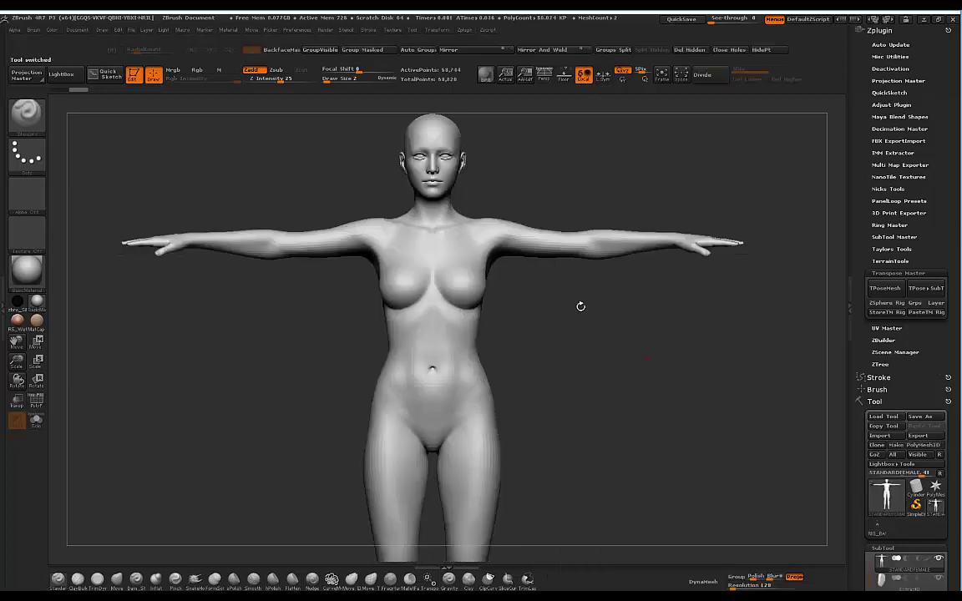
mouse_move(614, 324)
left_mouse_down()
mouse_move(629, 360)
mouse_move(584, 373)
mouse_move(586, 400)
mouse_move(838, 500)
left_mouse_up()
left_click_drag(949, 549, 949, 525)
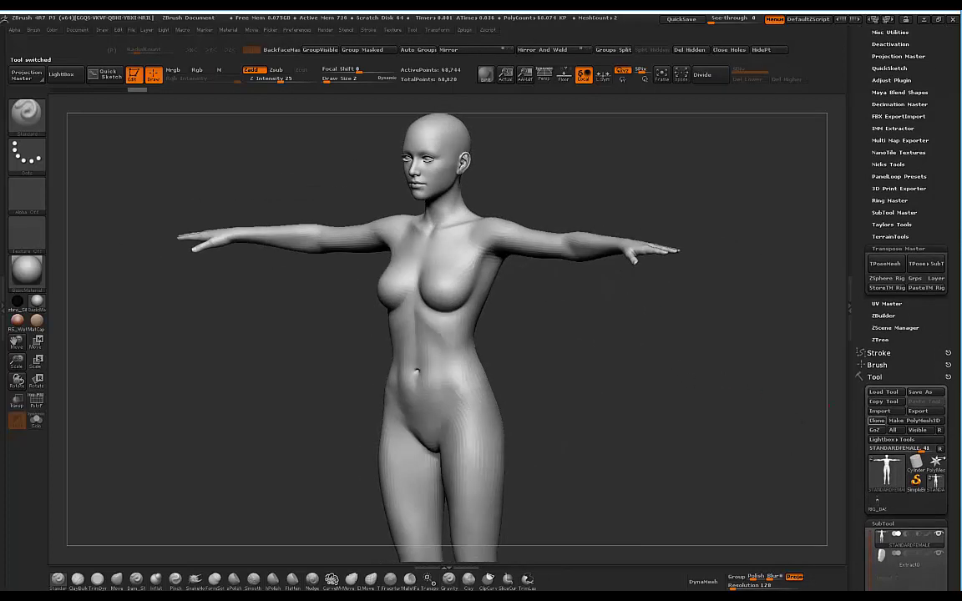
scroll(956, 501, "down", 1)
left_click_drag(570, 273, 548, 321)
left_click_drag(576, 201, 620, 212, "alt")
left_click_drag(594, 252, 613, 201)
left_click_drag(684, 200, 646, 164, "shift")
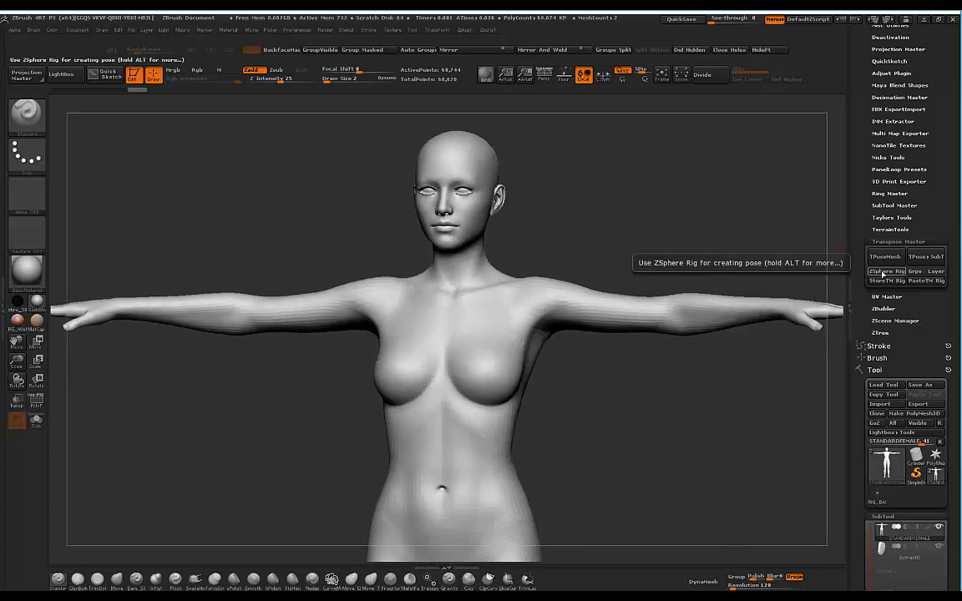
left_click(873, 273)
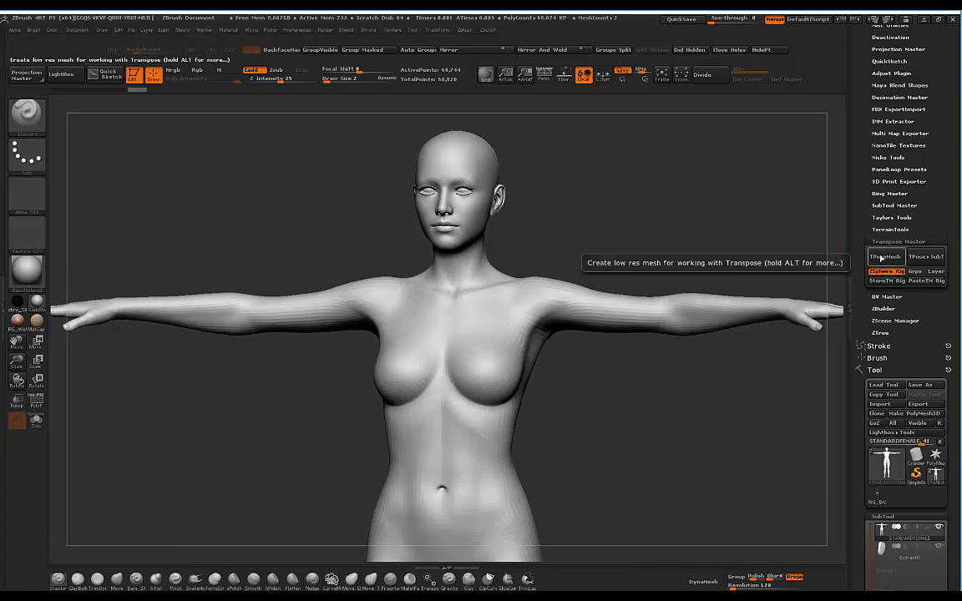
left_click(882, 258)
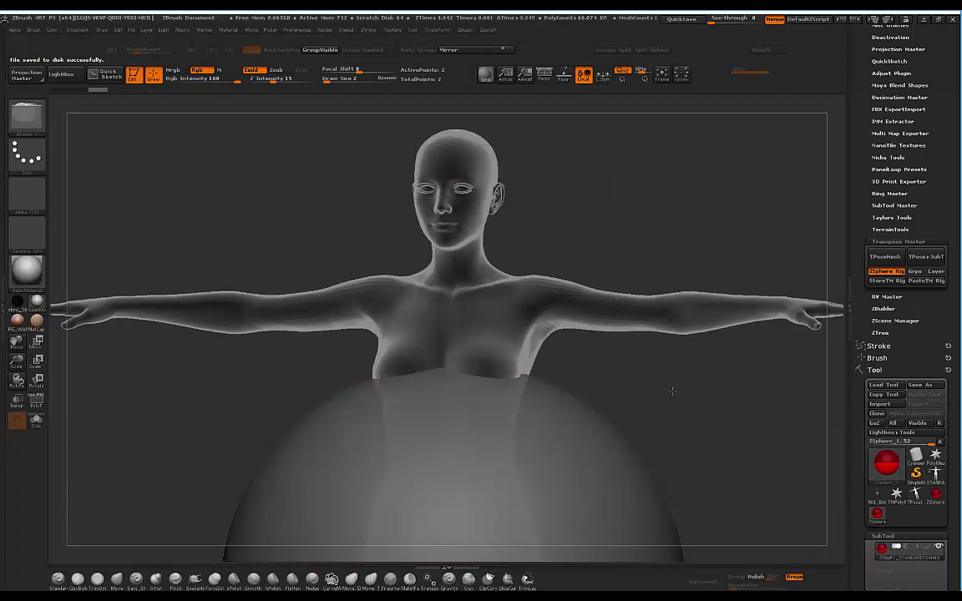
Paste the stored ZSphere rig into the female mesh with Transpose Master's PasteTM Rig
left_click_drag(672, 391, 624, 154, "alt")
left_click_drag(635, 328, 673, 280, "shift")
left_click(427, 378)
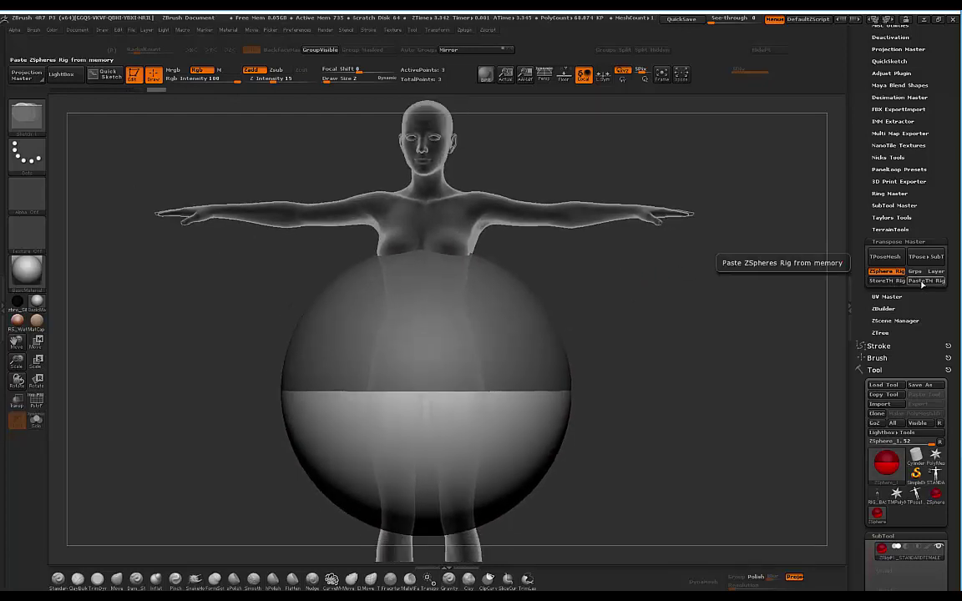
left_click(923, 281)
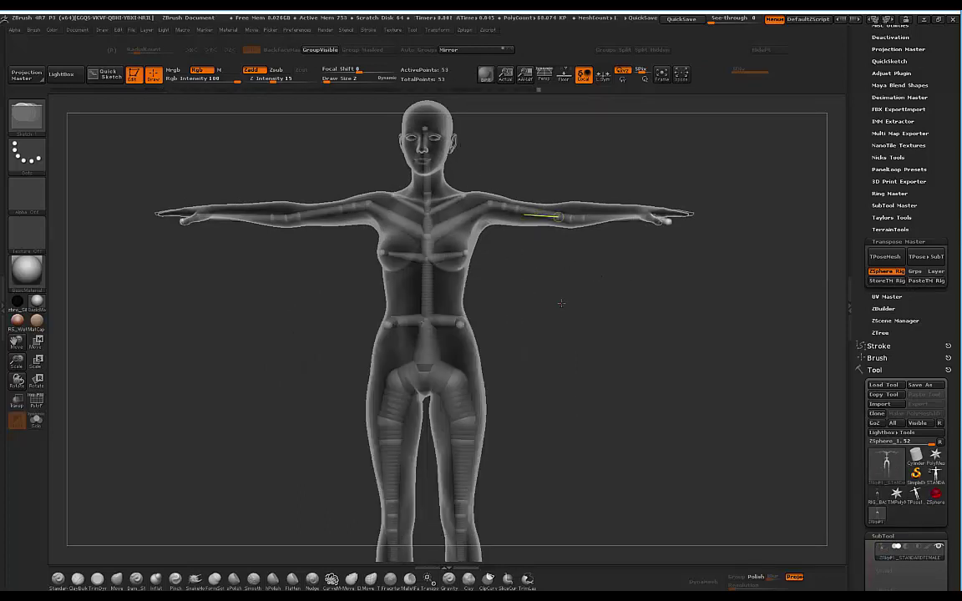
Examine how the pasted rig's joints sit inside the arms, hands and torso of the female mesh
mouse_move(619, 290)
left_mouse_down()
mouse_move(543, 293)
mouse_move(602, 294)
mouse_move(590, 312)
mouse_move(589, 279)
mouse_move(563, 266)
mouse_move(537, 289)
mouse_move(522, 250)
mouse_move(543, 250)
mouse_move(563, 277)
mouse_move(613, 265)
mouse_move(616, 285)
mouse_move(656, 256)
left_mouse_up()
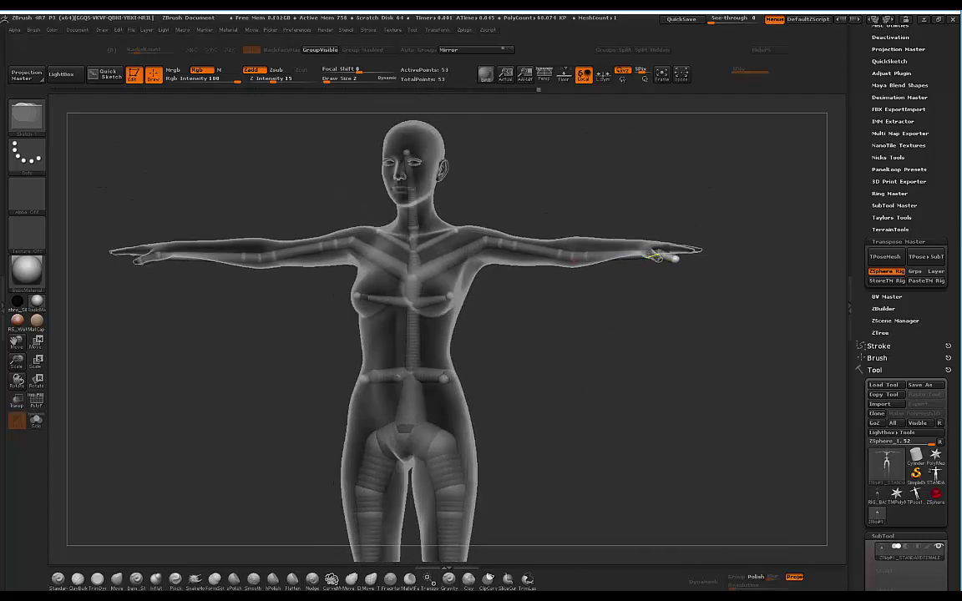
left_click_drag(612, 295, 592, 334)
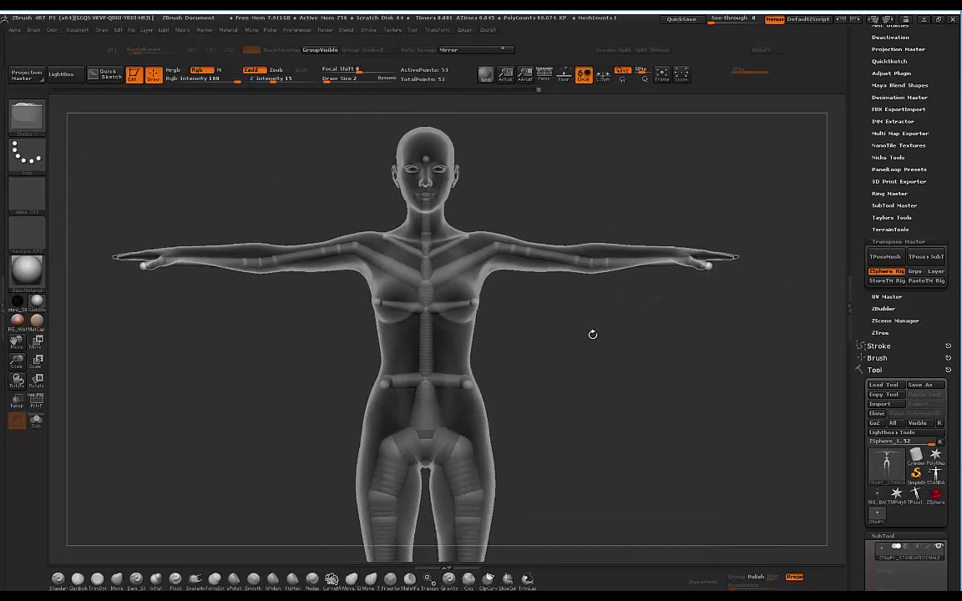
left_click_drag(617, 208, 674, 268)
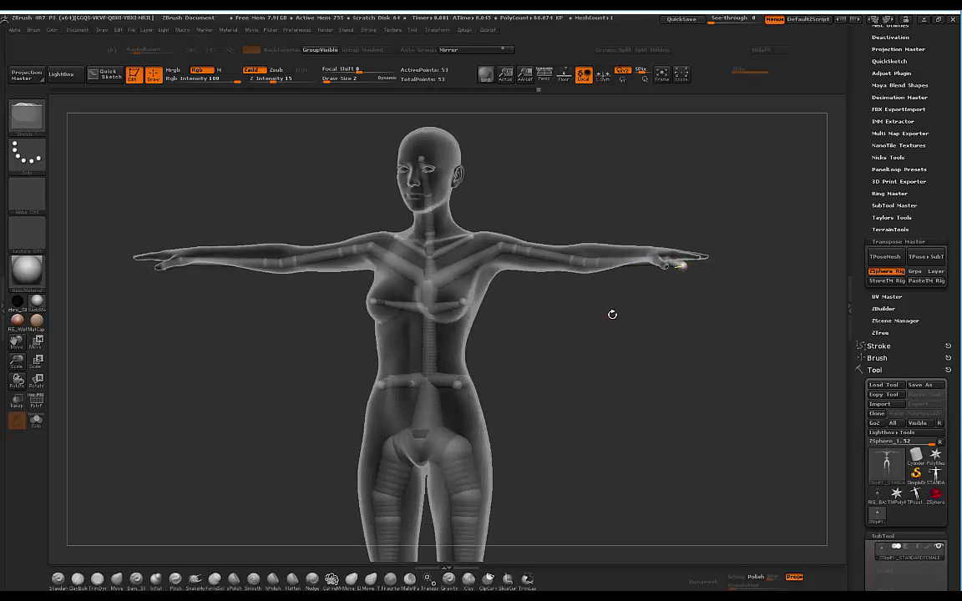
left_click_drag(612, 316, 634, 268)
left_click_drag(604, 307, 609, 311)
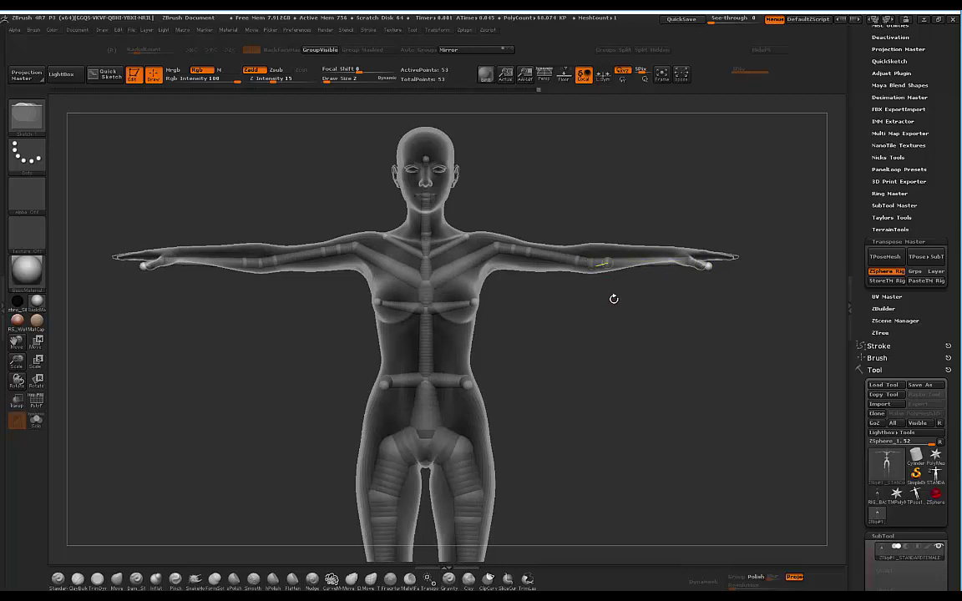
key("w")
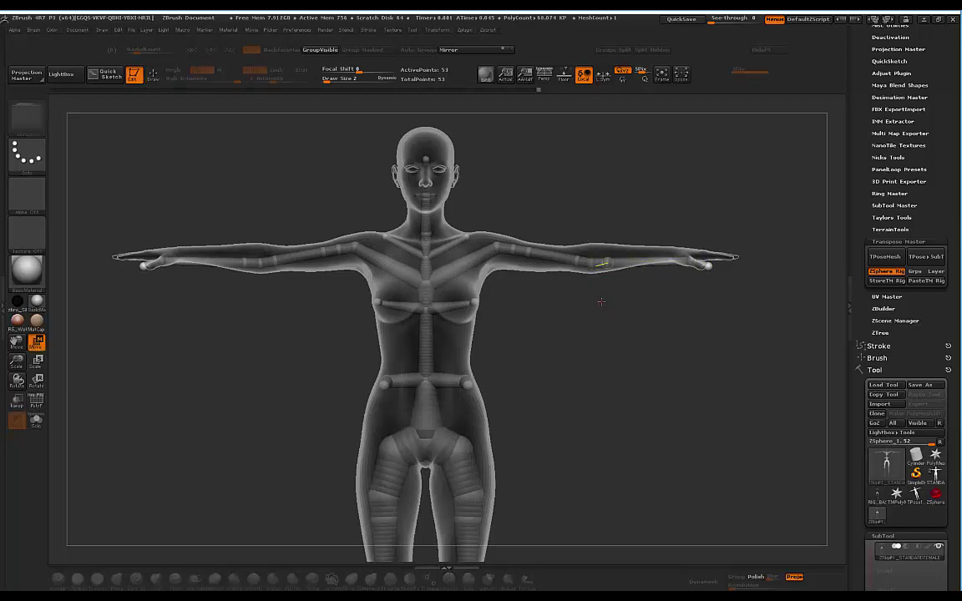
key("e")
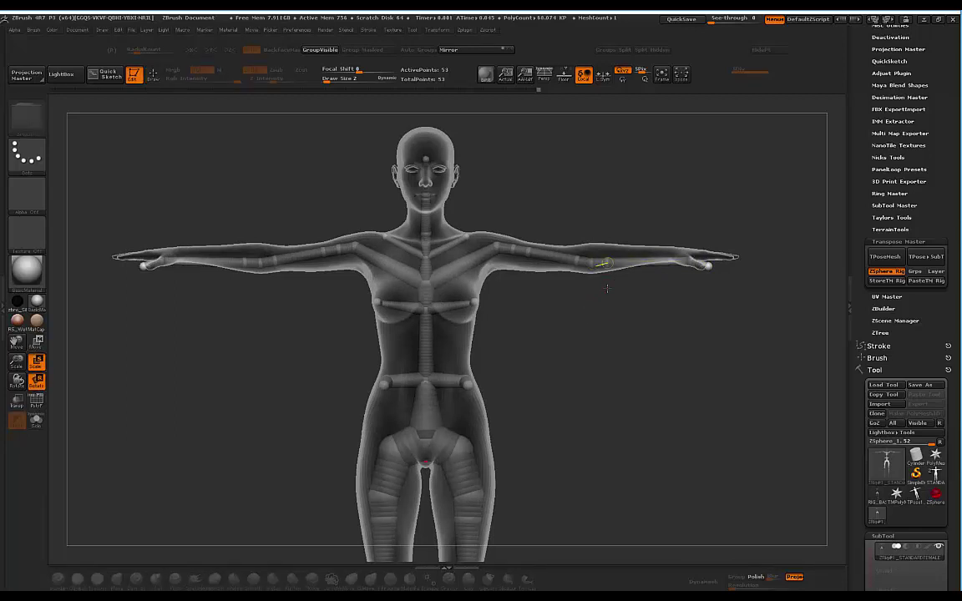
key("r")
left_click_drag(595, 319, 564, 324)
With X symmetry enabled, move the rig's wrist and hand ZSpheres to fit inside the female's arms and hands
key("w")
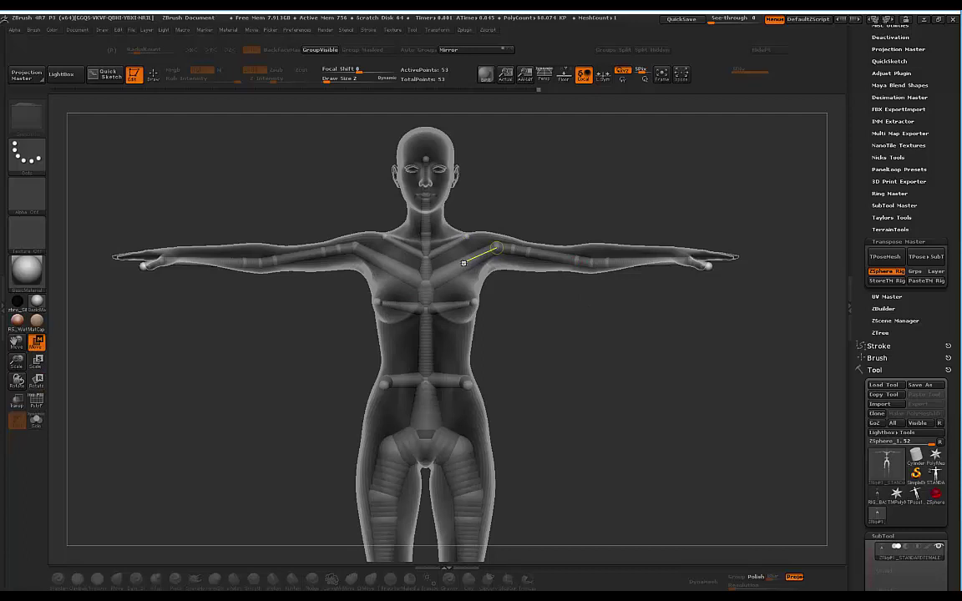
key("x")
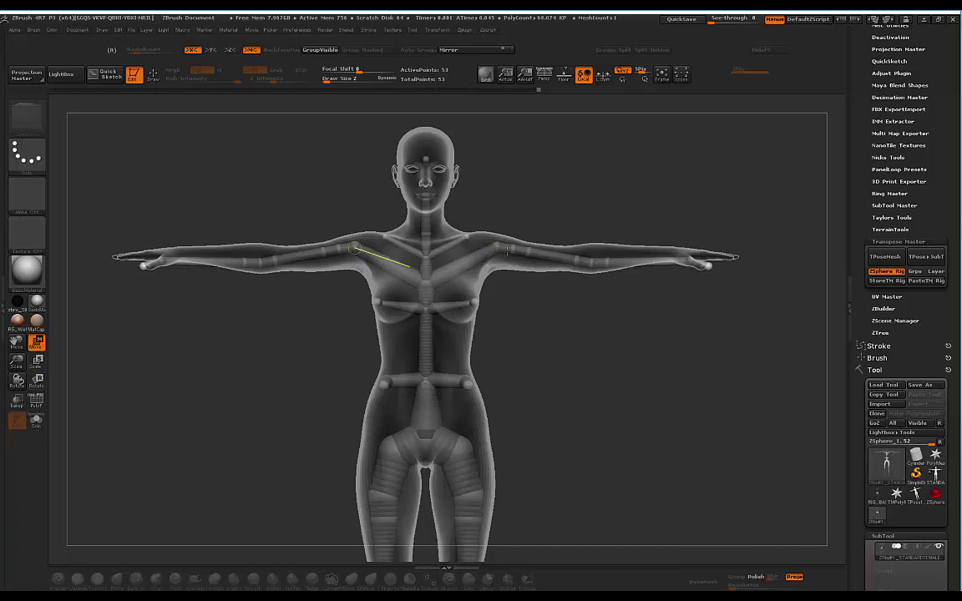
left_click_drag(675, 303, 663, 262, "alt")
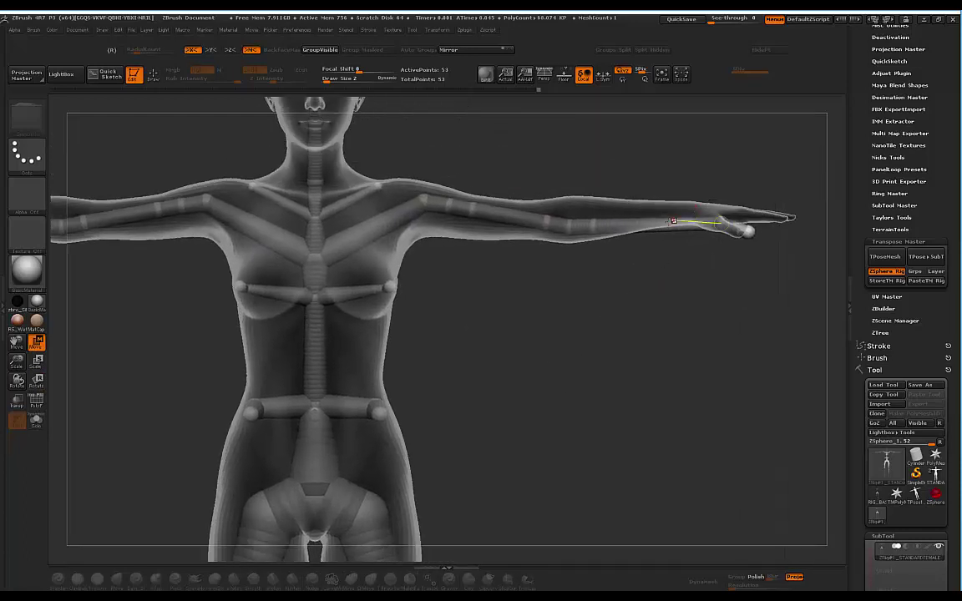
left_click_drag(720, 224, 719, 213)
left_click_drag(670, 251, 551, 267)
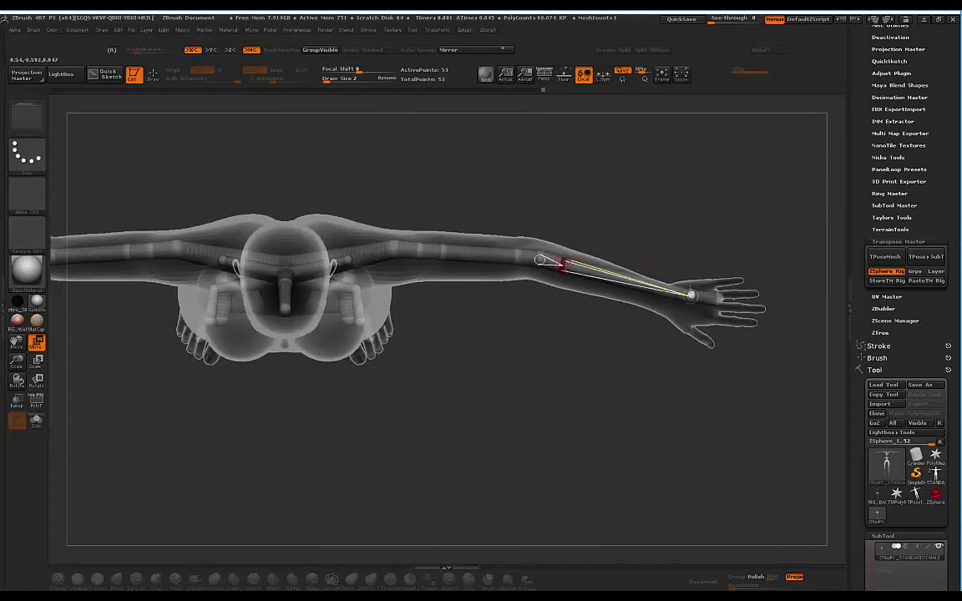
left_click_drag(691, 295, 677, 300)
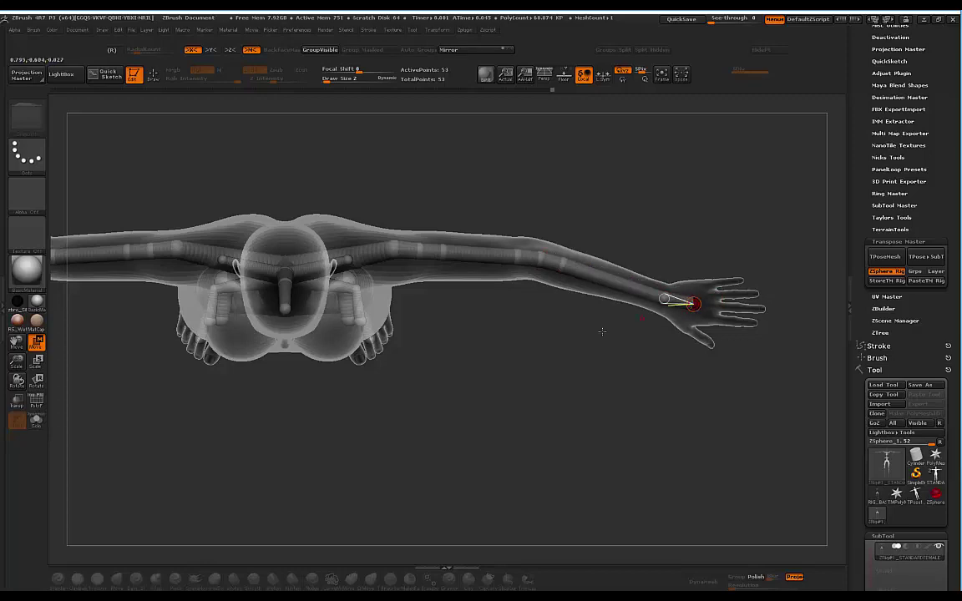
left_click_drag(601, 333, 594, 264)
left_click_drag(641, 161, 563, 263, "alt")
Move the rig's ankle and foot ZSpheres to fit inside the lower legs and feet
left_click_drag(461, 207, 395, 386)
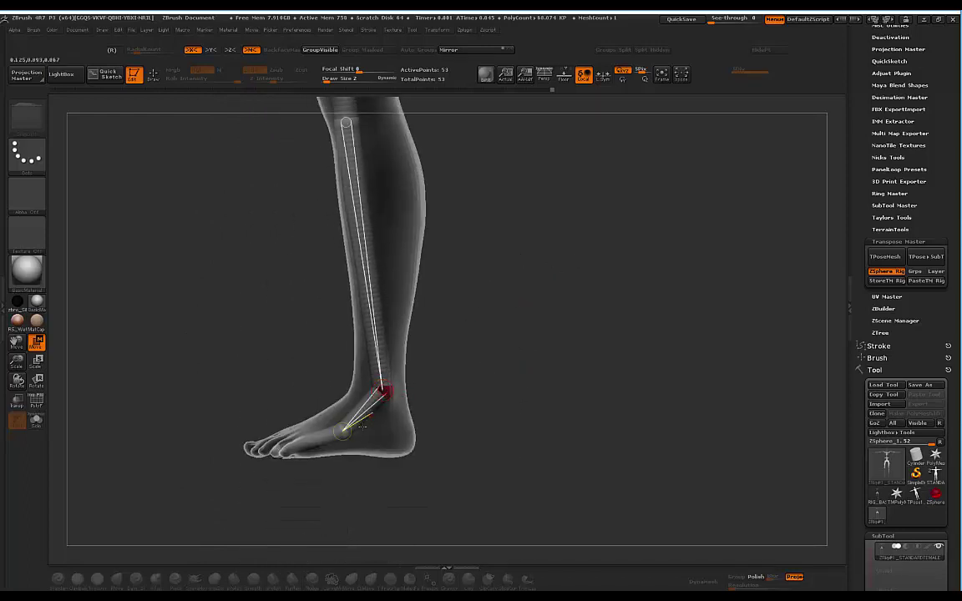
left_click_drag(345, 434, 350, 429)
right_click_drag(359, 419, 291, 446)
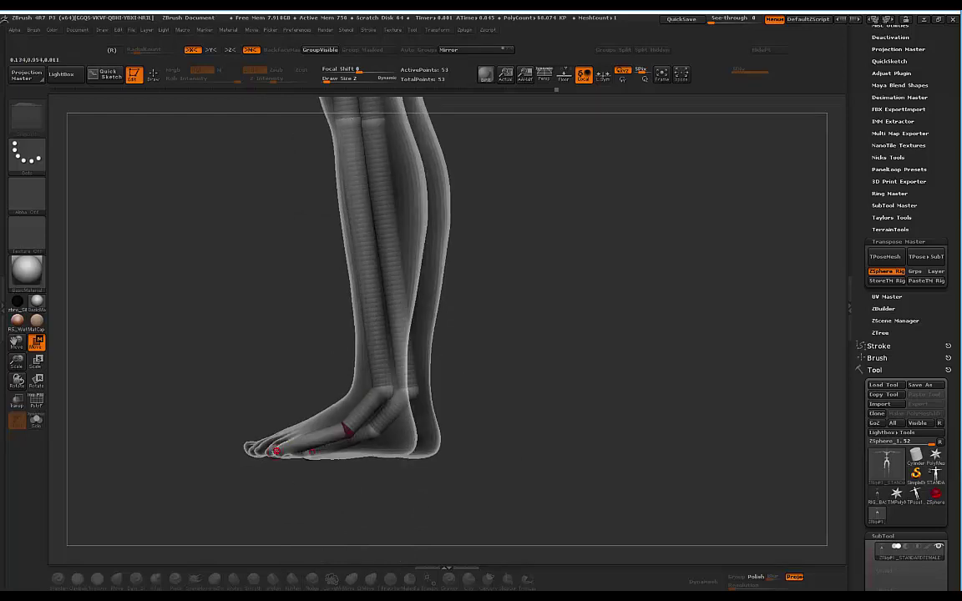
left_click_drag(468, 380, 514, 372)
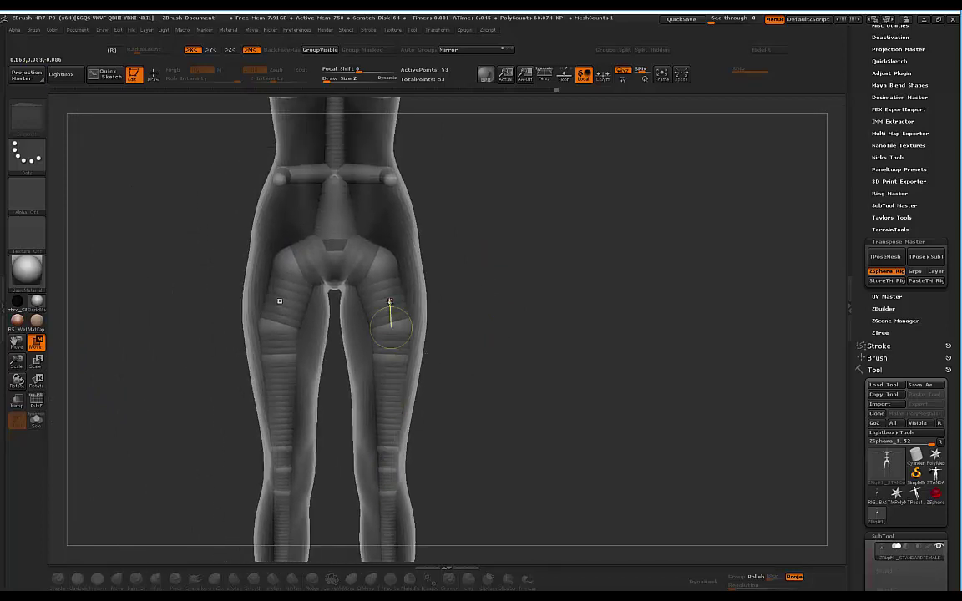
Inspect the rig's fit in the hips, chest, shoulders, neck and arms from several angles
left_click_drag(477, 260, 484, 351, "alt")
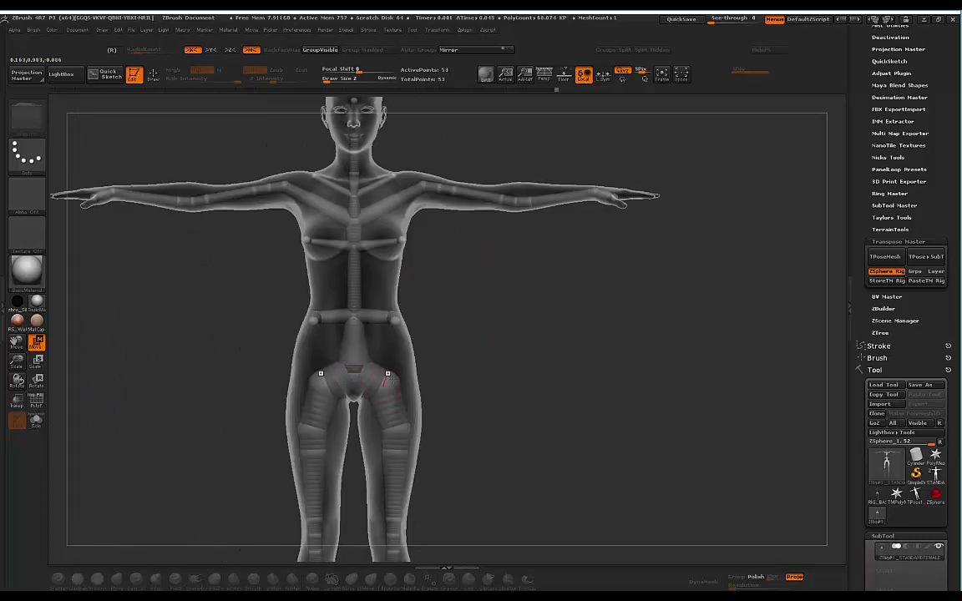
left_click_drag(461, 310, 448, 339, "alt")
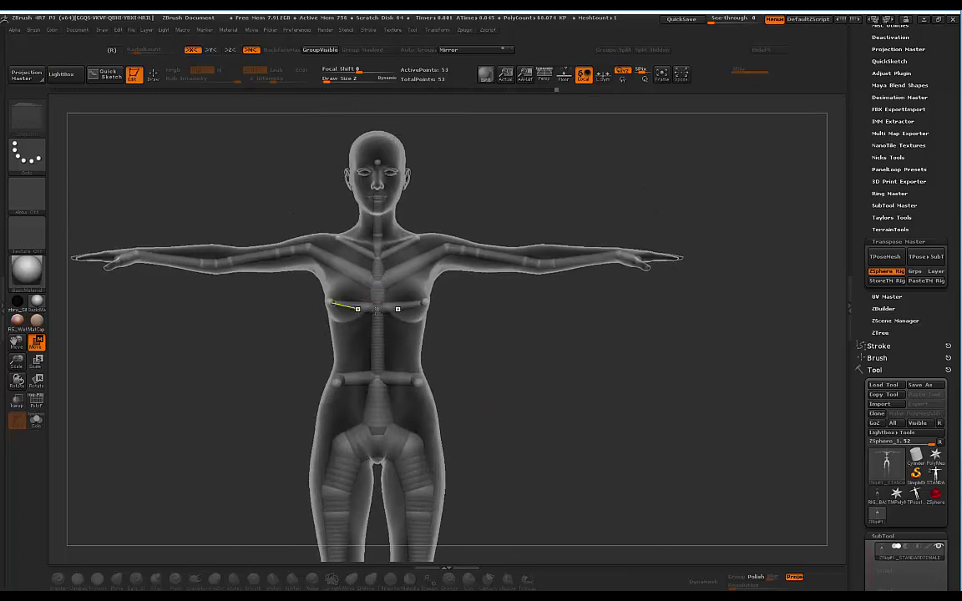
left_click_drag(478, 319, 510, 330)
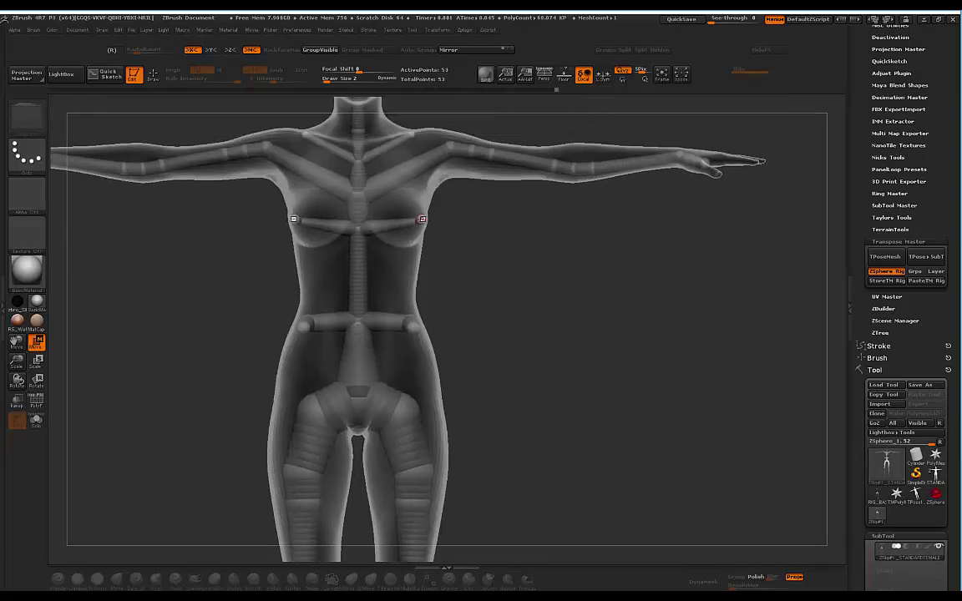
left_click_drag(460, 232, 417, 216)
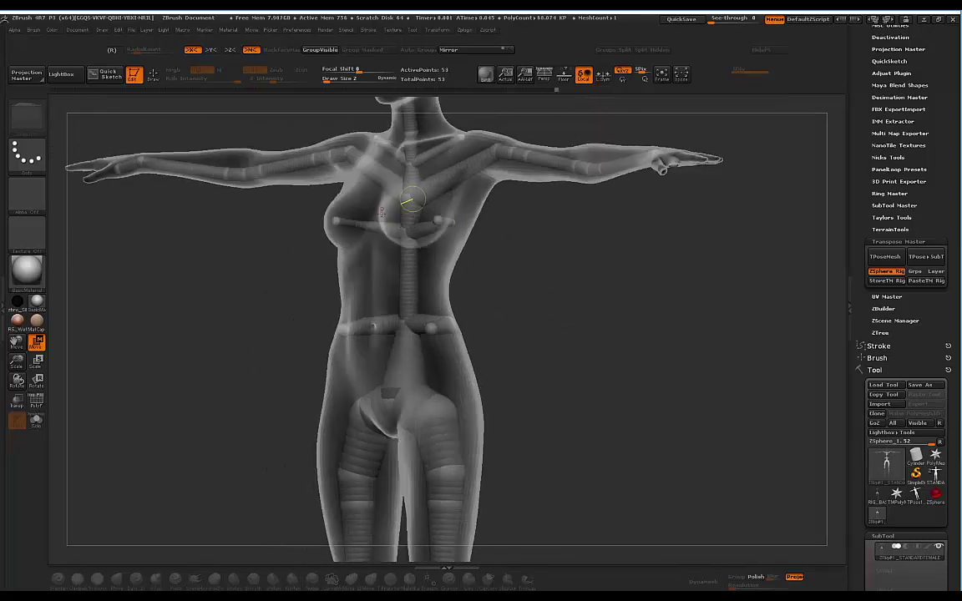
left_click_drag(527, 290, 534, 376, "shift")
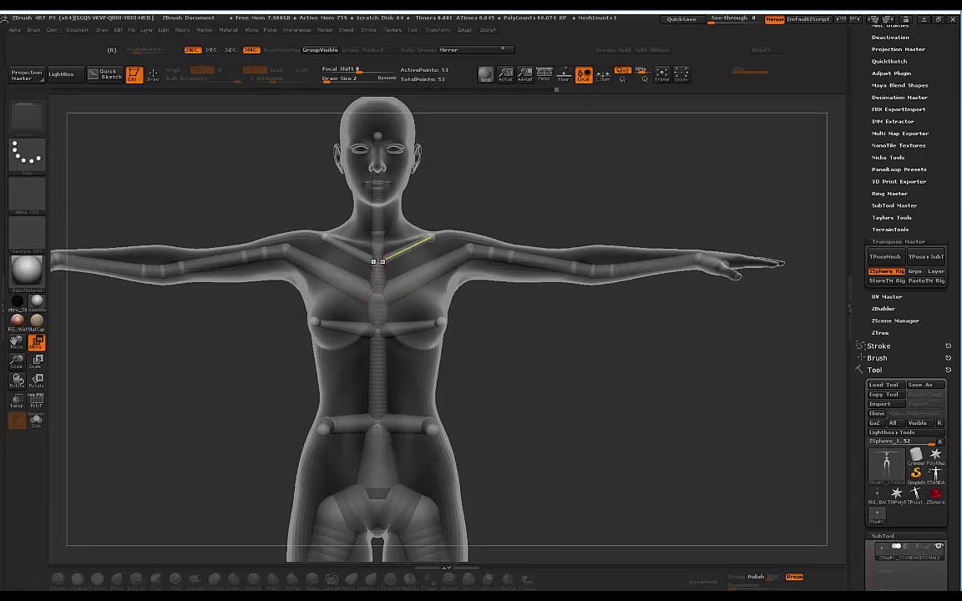
left_click_drag(471, 152, 462, 193)
left_click_drag(478, 157, 394, 129, "shift")
left_click_drag(488, 177, 507, 231, "alt")
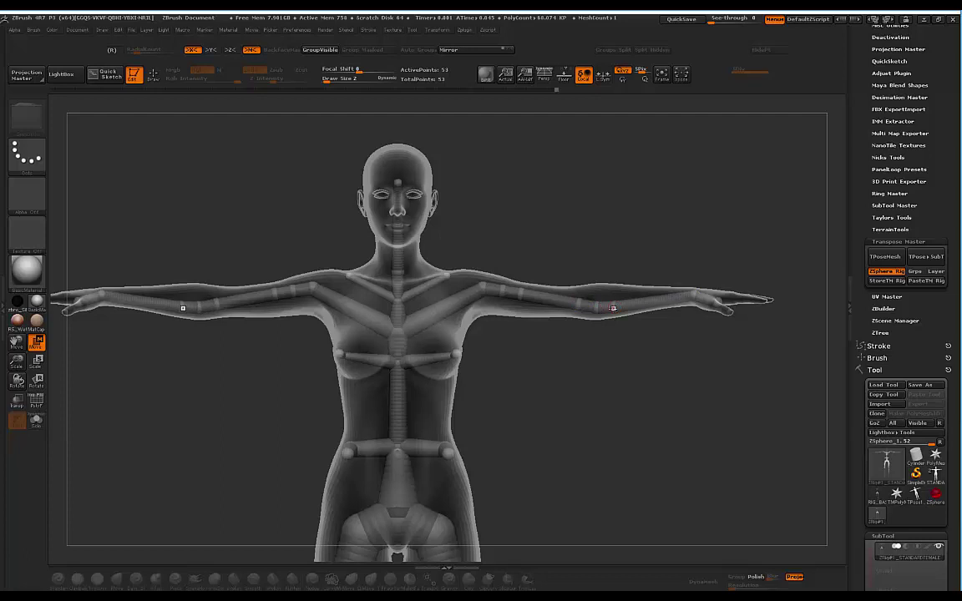
left_click_drag(623, 372, 605, 360)
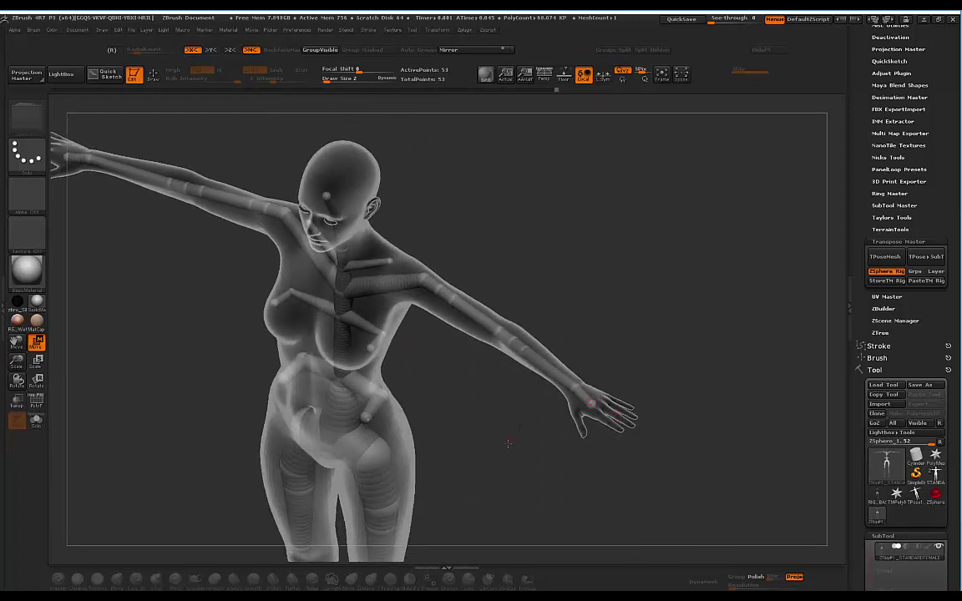
left_click_drag(509, 444, 528, 408, "shift")
left_click_drag(490, 296, 472, 307, "alt")
left_click_drag(511, 343, 545, 294, "alt")
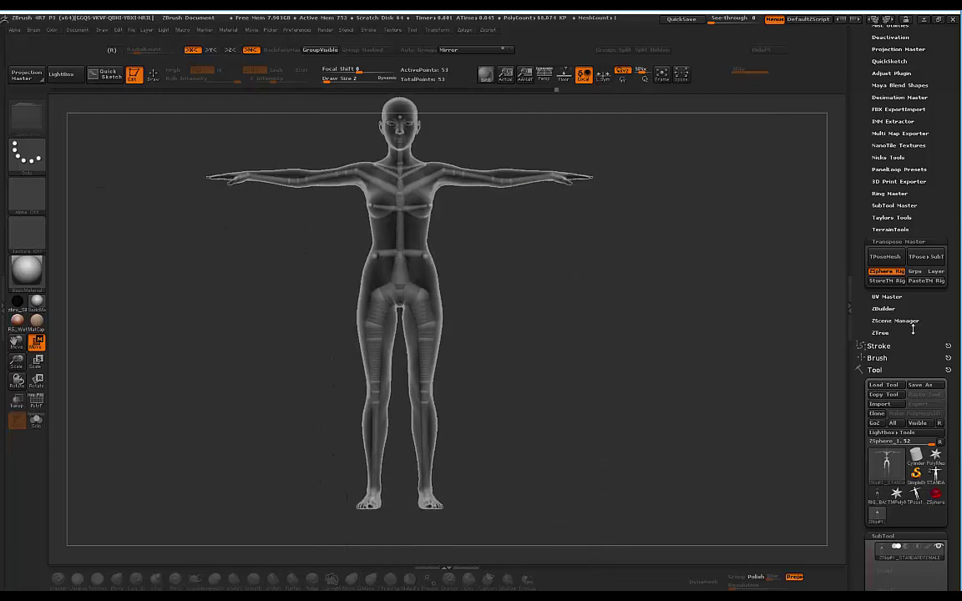
Bind the female mesh to the ZSphere rig with Bind Mesh and switch to Rotate mode
left_click_drag(955, 401, 952, 271)
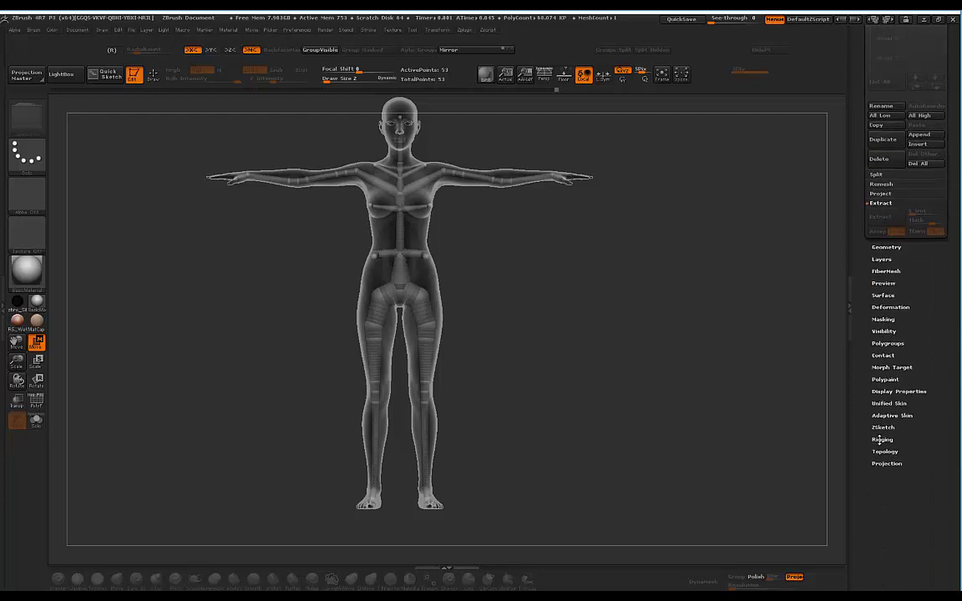
left_click_drag(623, 341, 591, 334)
left_click_drag(540, 298, 558, 314, "alt")
left_click_drag(577, 270, 455, 303)
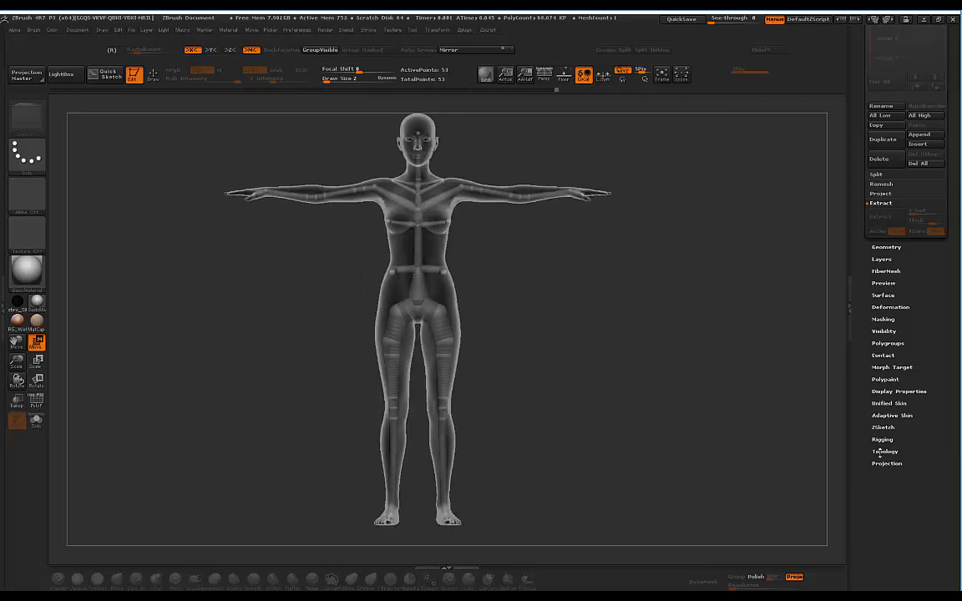
left_click(882, 439)
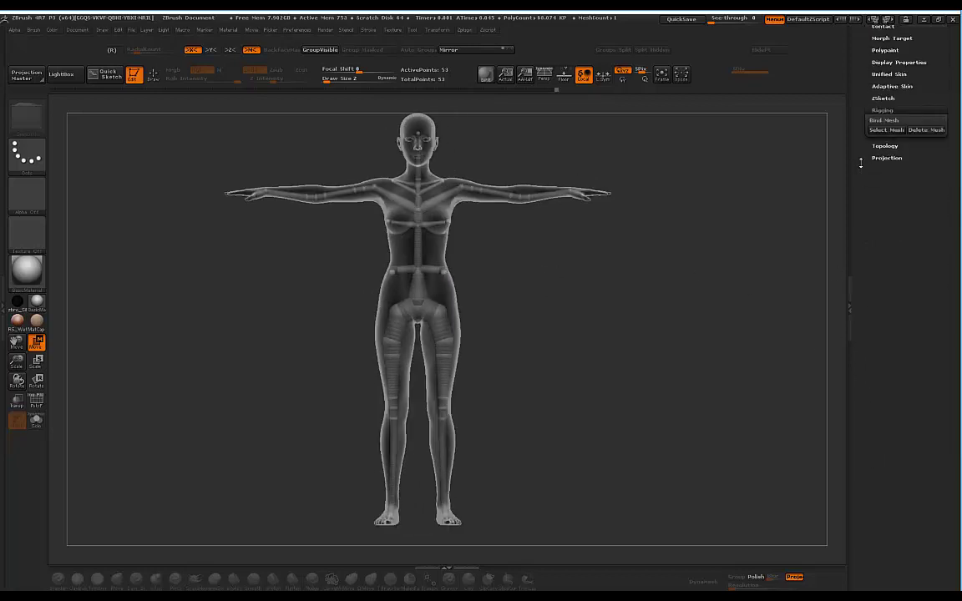
left_click_drag(608, 238, 617, 232)
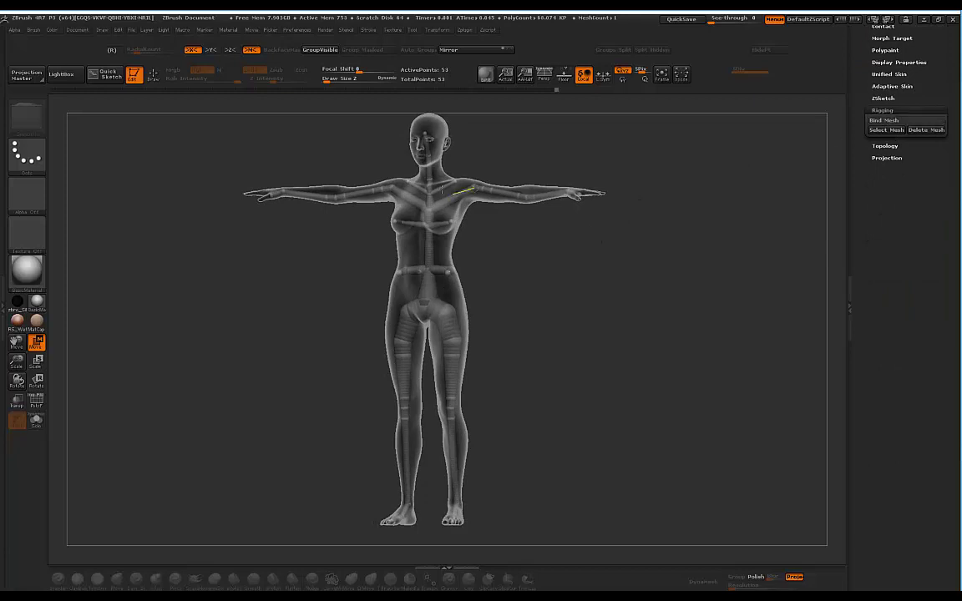
left_click(892, 121)
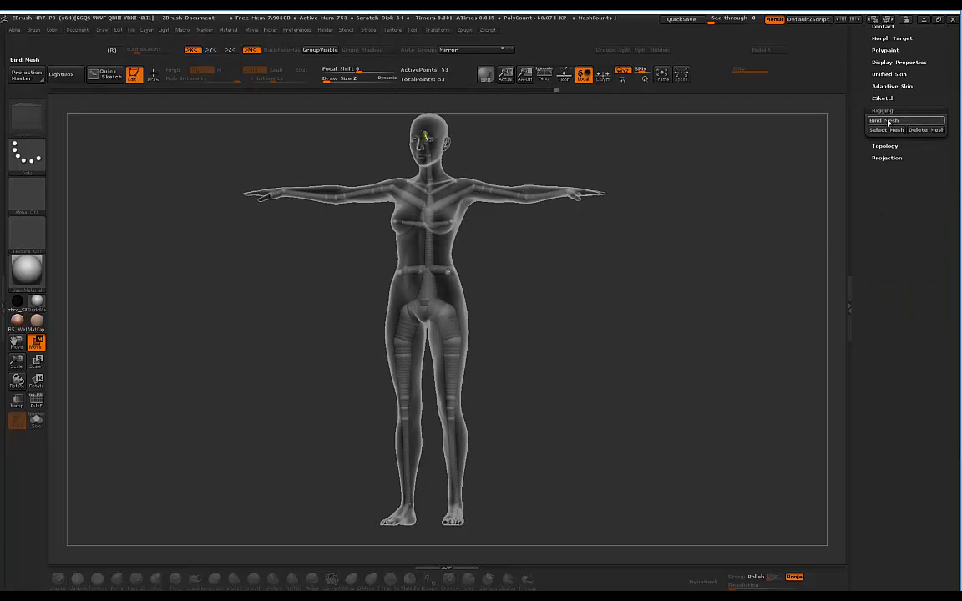
left_click_drag(580, 263, 566, 323, "shift")
key("r")
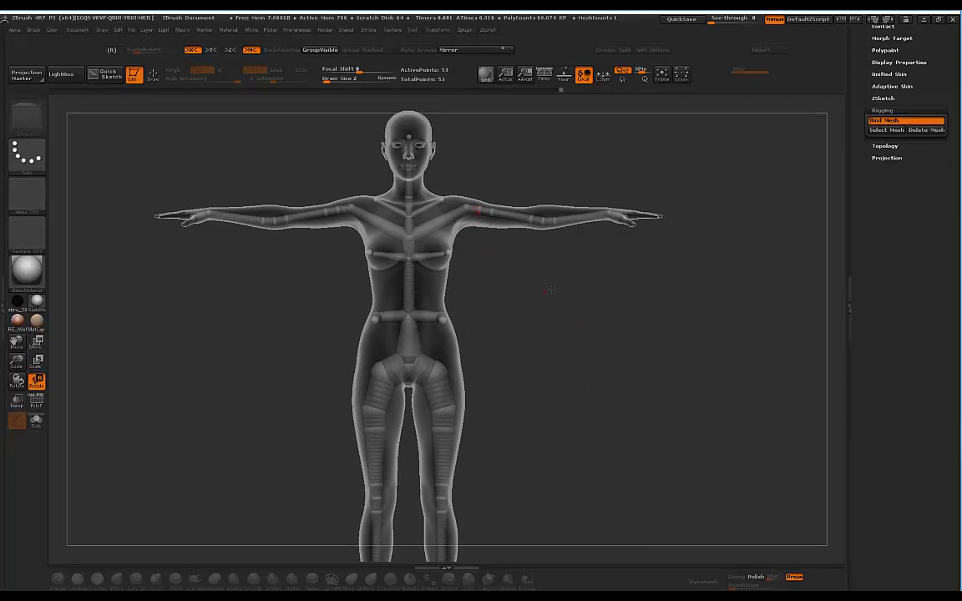
Examine the bound rig's spine, thigh, knee and shoulder joints from the front and at an angle
left_click_drag(551, 289, 569, 266, "alt")
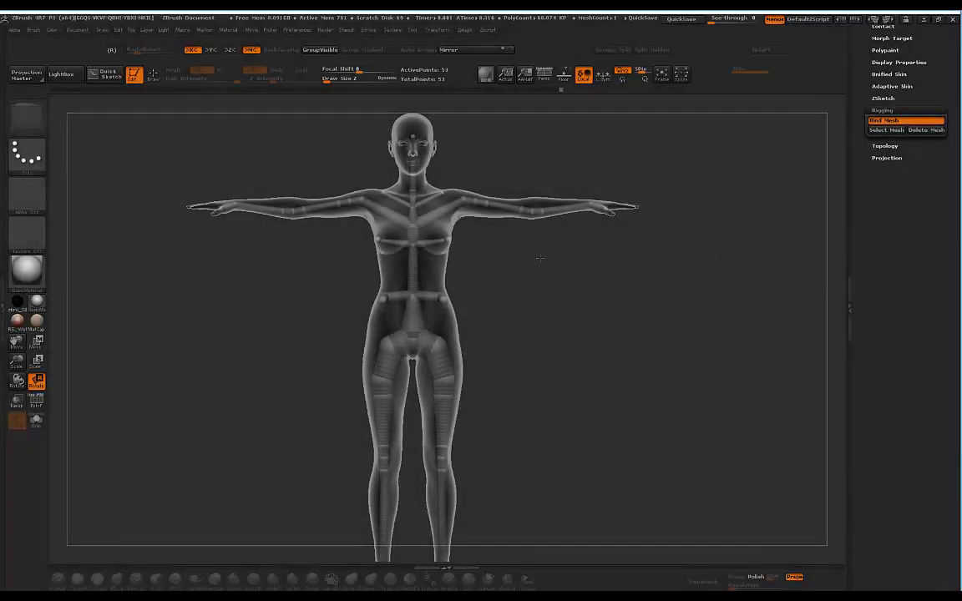
left_click_drag(526, 268, 501, 246)
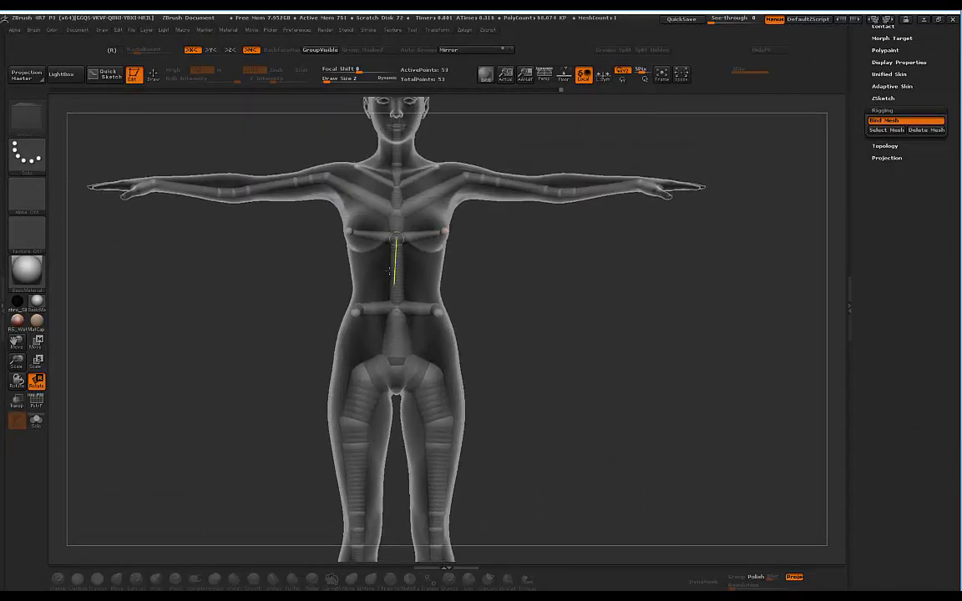
left_click_drag(493, 356, 471, 238, "alt")
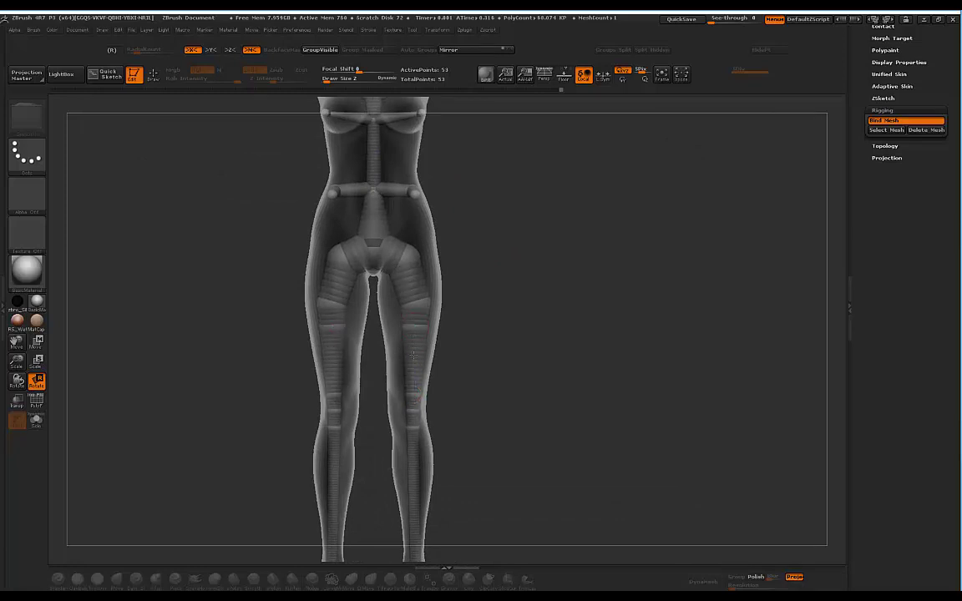
left_click_drag(414, 326, 411, 404)
left_click_drag(515, 260, 518, 365, "alt")
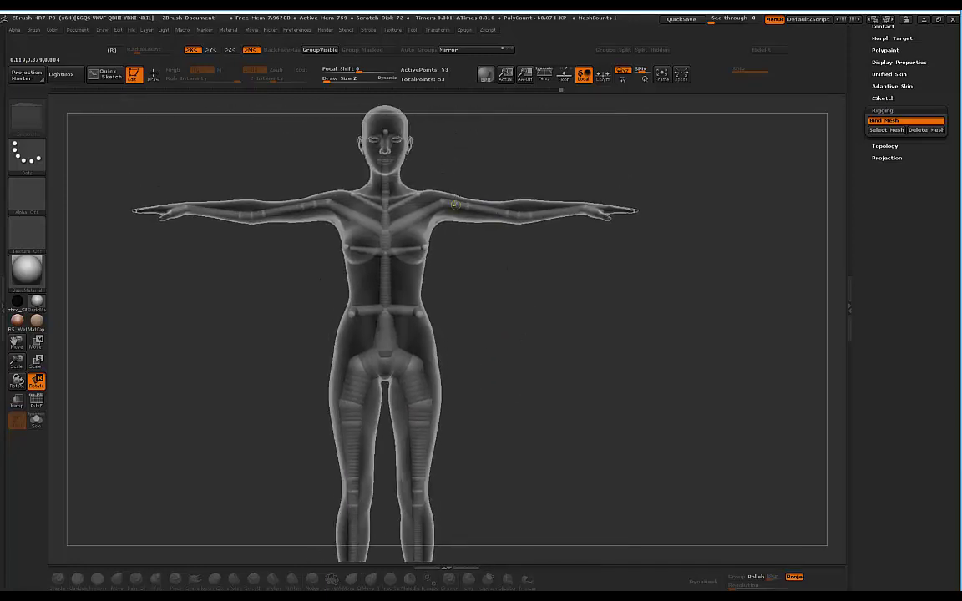
left_click_drag(504, 264, 476, 315)
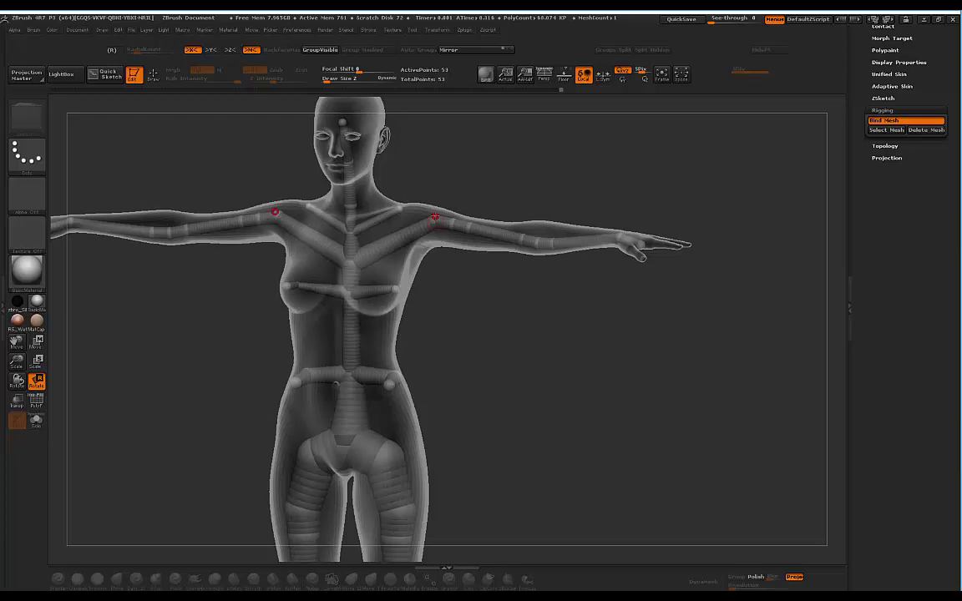
With X symmetry on, rotate the elbow segments to twist both forearms until the palms face forward
left_click_drag(437, 213, 468, 227)
left_click_drag(555, 296, 530, 322)
left_click_drag(531, 247, 686, 130)
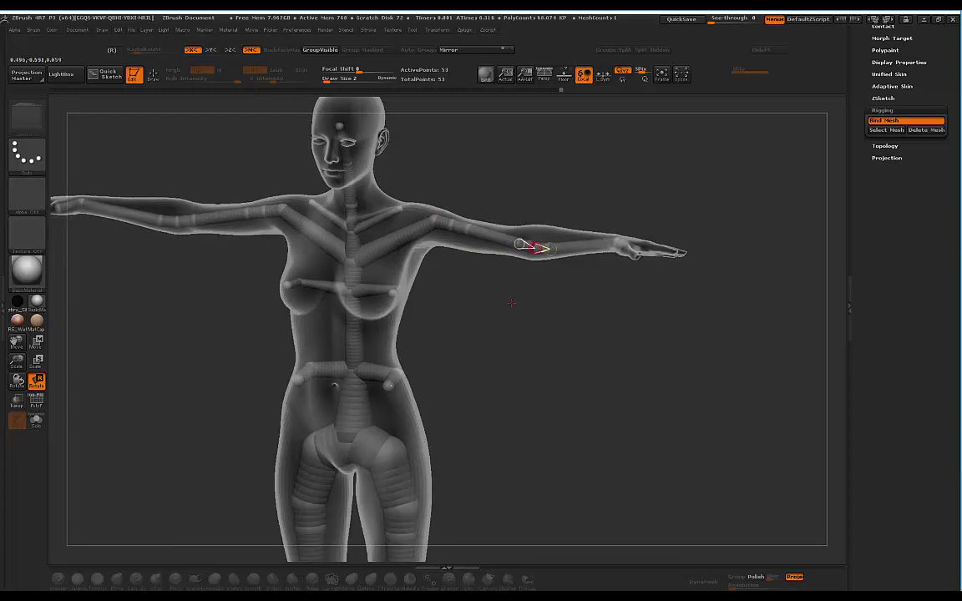
left_click_drag(512, 305, 471, 306)
mouse_move(541, 268)
left_mouse_down()
mouse_move(535, 247)
mouse_move(694, 135)
mouse_move(694, 153)
left_mouse_up()
left_click_drag(536, 228, 686, 159)
left_click_drag(573, 294, 531, 265)
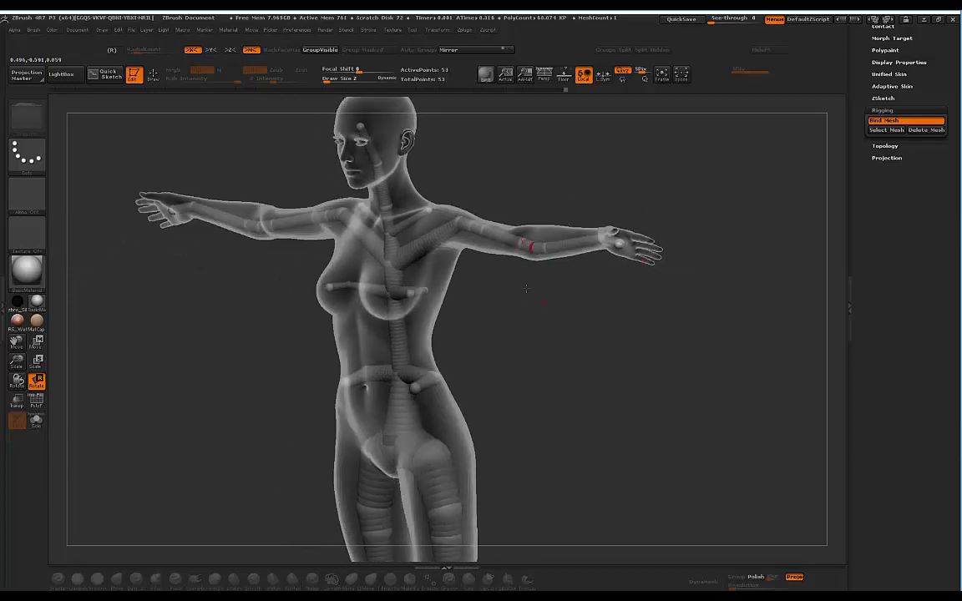
left_click_drag(531, 266, 541, 299)
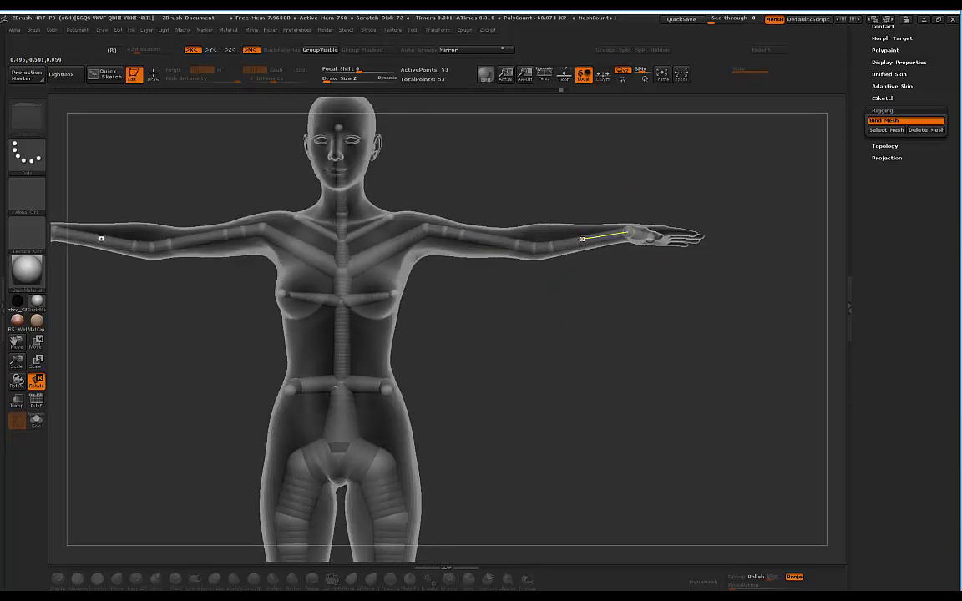
Try rotating the lower legs between knee and ankle from a side view, and undo the rotation
left_click_drag(472, 551, 437, 447, "alt")
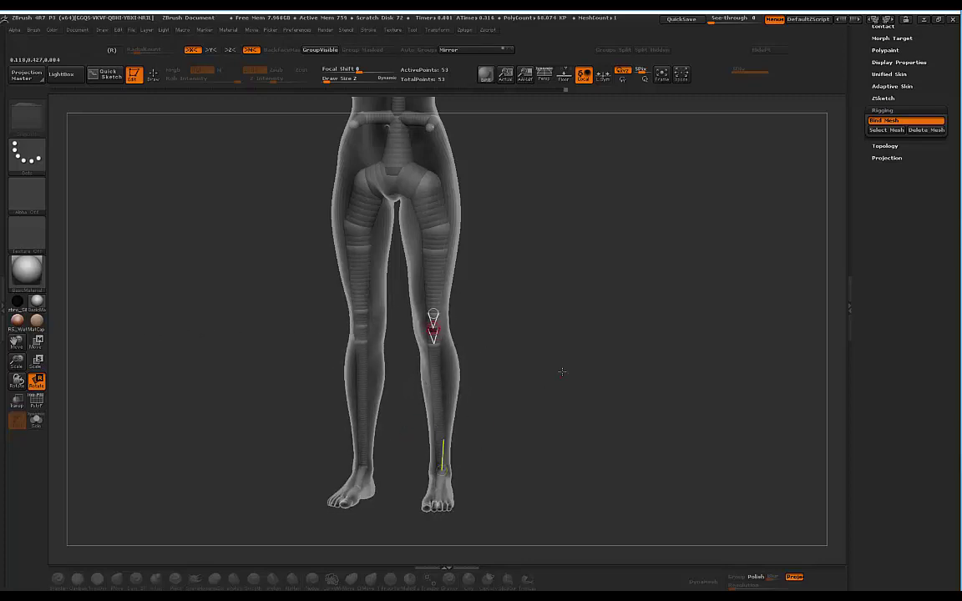
left_click_drag(562, 371, 511, 364)
left_click_drag(566, 329, 435, 390)
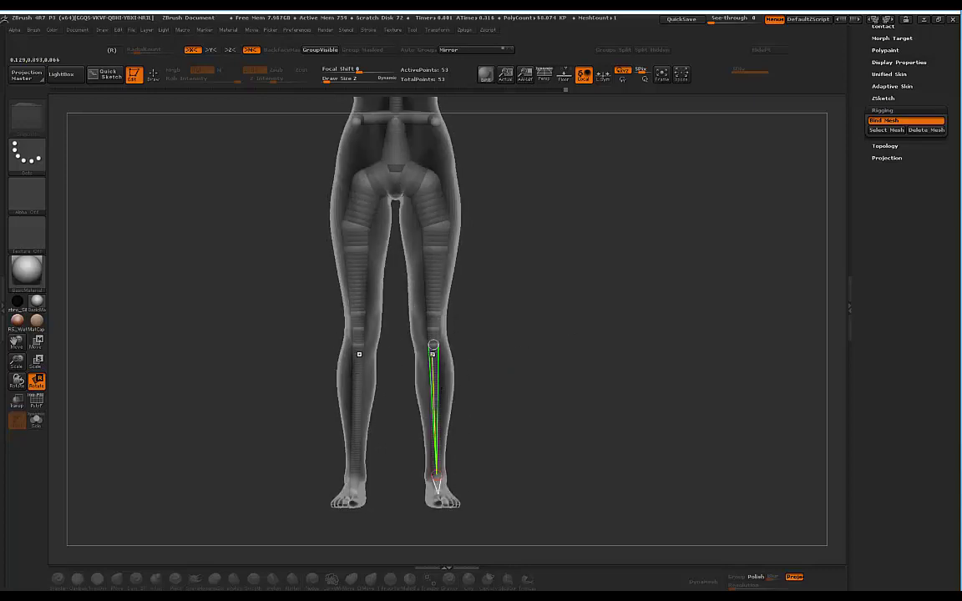
left_click_drag(521, 351, 460, 360)
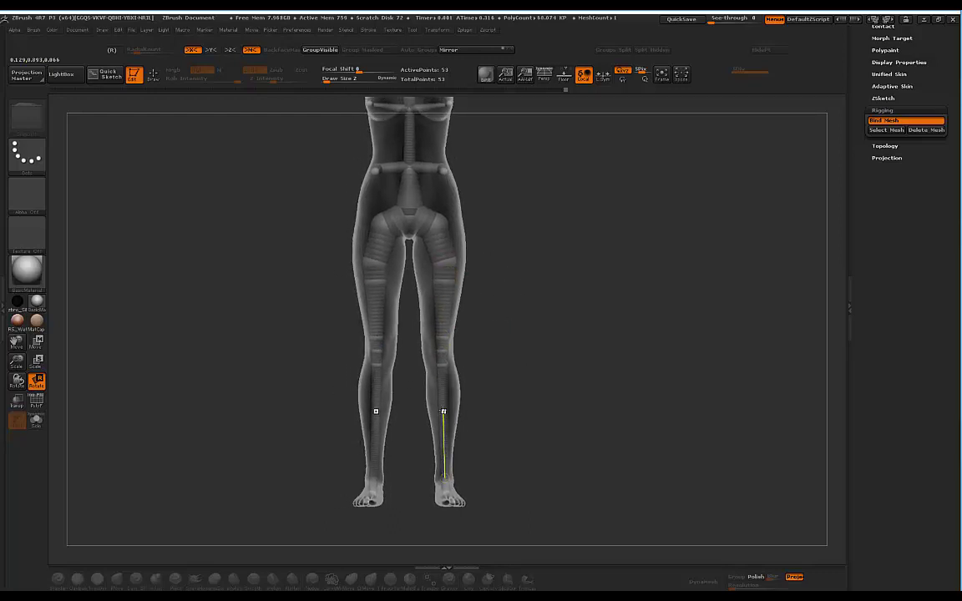
left_click_drag(450, 410, 446, 415)
left_click_drag(548, 335, 508, 345, "shift")
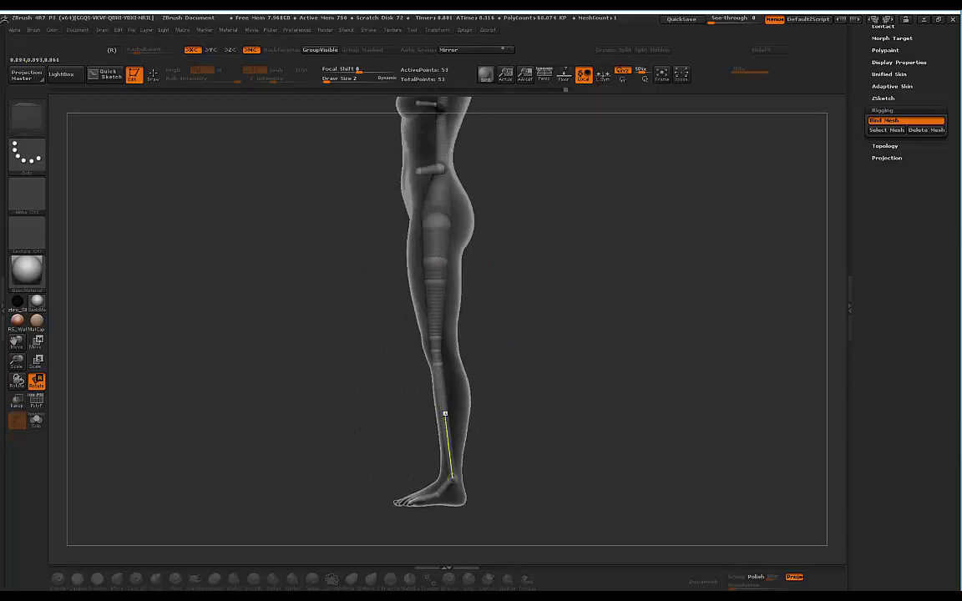
mouse_move(435, 405)
left_mouse_down()
mouse_move(417, 403)
mouse_move(434, 405)
left_mouse_up()
key("ctrl+z")
Try swinging both thighs forward and bending the knees back, check the full figure, and undo both rotations
mouse_move(440, 253)
left_mouse_down()
mouse_move(431, 273)
mouse_move(427, 261)
left_mouse_up()
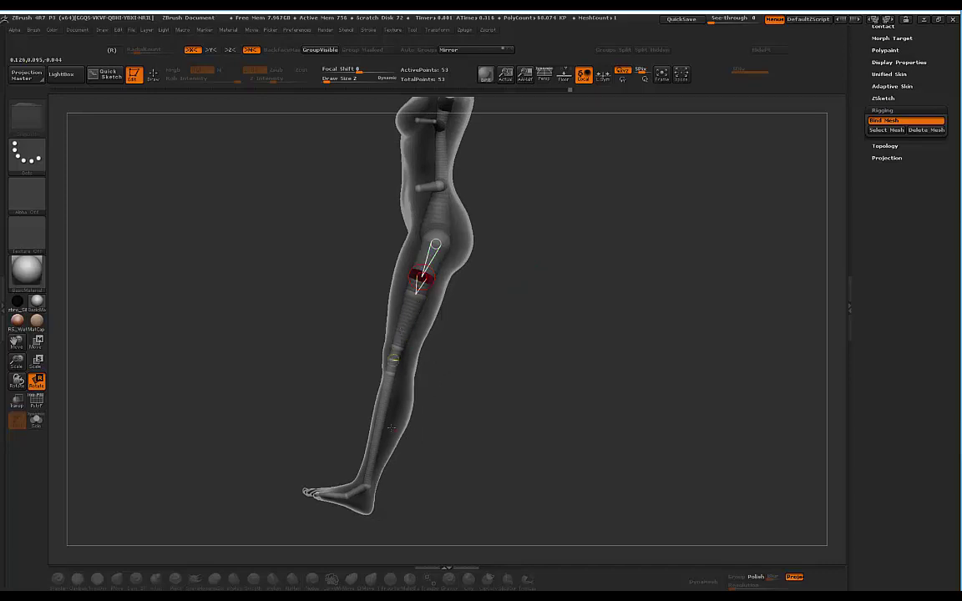
left_click_drag(384, 421, 434, 439)
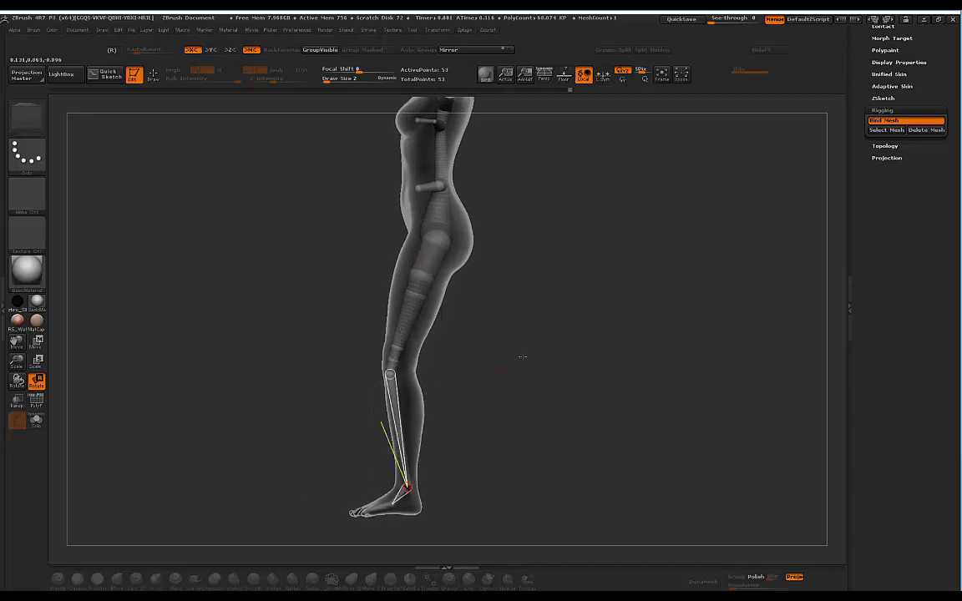
left_click_drag(521, 356, 569, 331)
key("f")
key("ctrl+z")
key("ctrl+z")
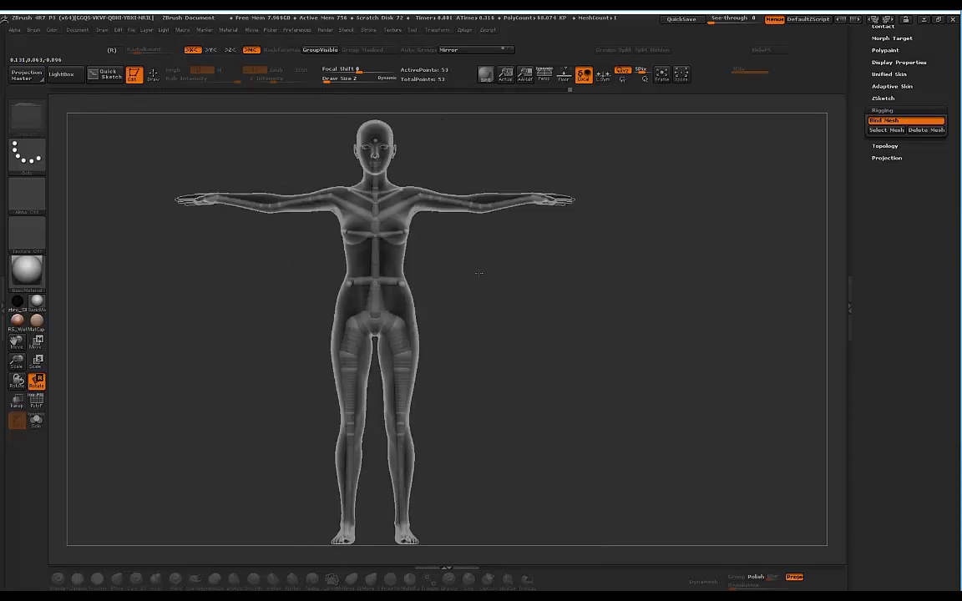
Try lowering both arms at the shoulders to test the shoulder deformation, and return them to horizontal
left_click_drag(501, 273, 519, 334, "alt")
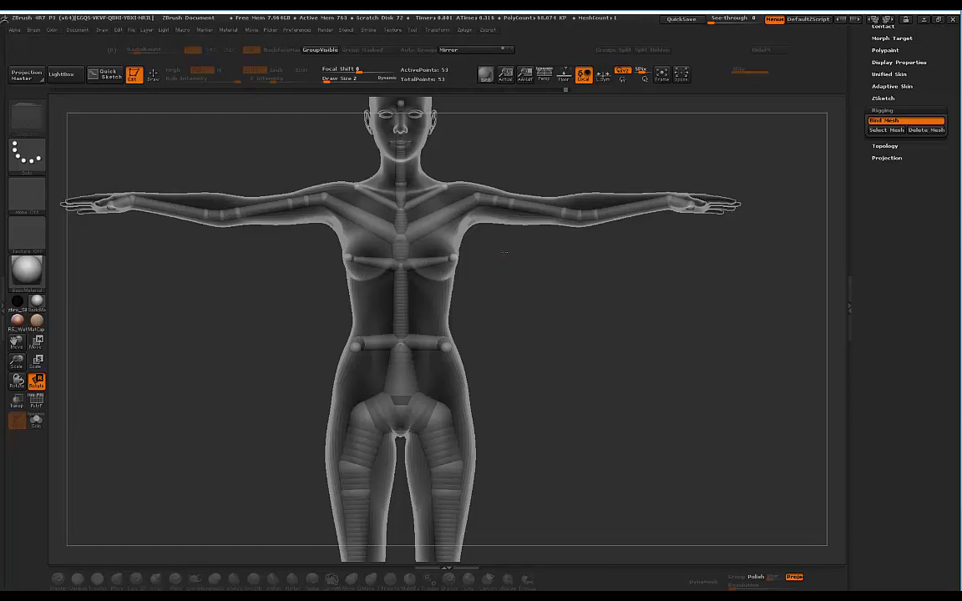
mouse_move(493, 202)
left_mouse_down()
mouse_move(489, 216)
mouse_move(474, 200)
mouse_move(496, 202)
mouse_move(482, 209)
mouse_move(501, 218)
left_mouse_up()
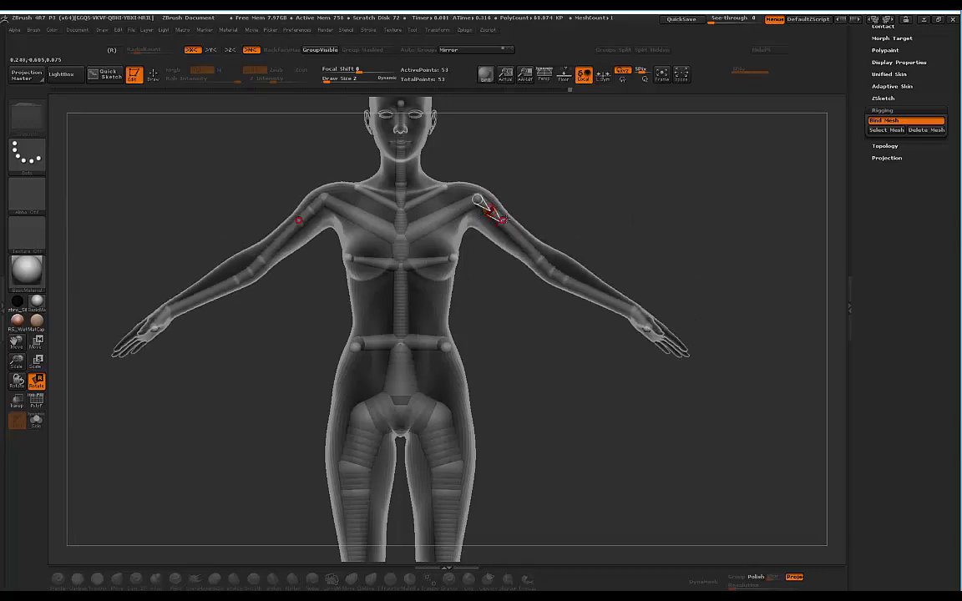
left_click_drag(550, 171, 538, 222)
left_click_drag(542, 362, 513, 294, "alt")
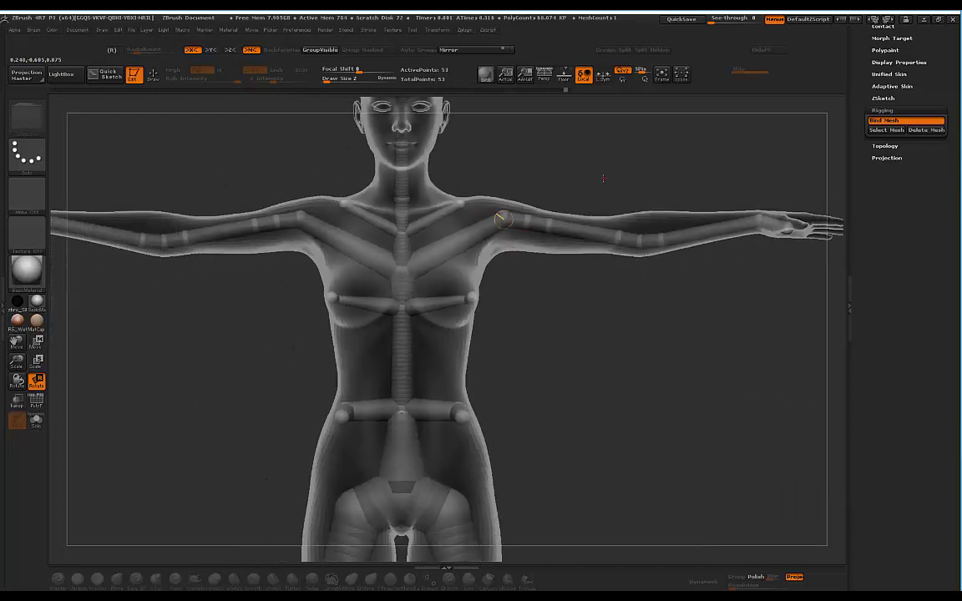
mouse_move(611, 153)
left_mouse_down()
mouse_move(576, 156)
mouse_move(595, 153)
left_mouse_up()
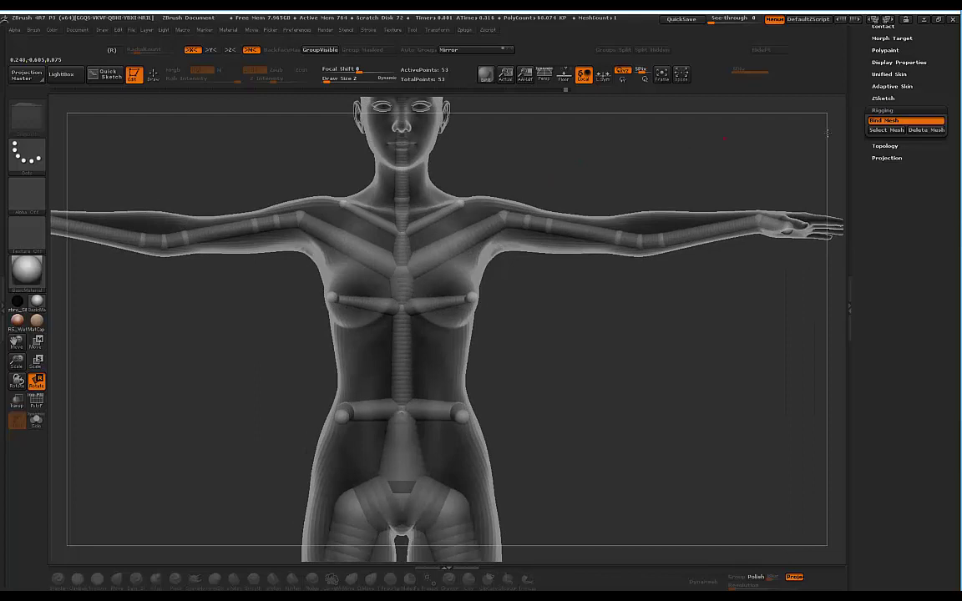
Turn off Bind Mesh and move both shoulder ZSpheres slightly inward with symmetry
left_click(881, 122)
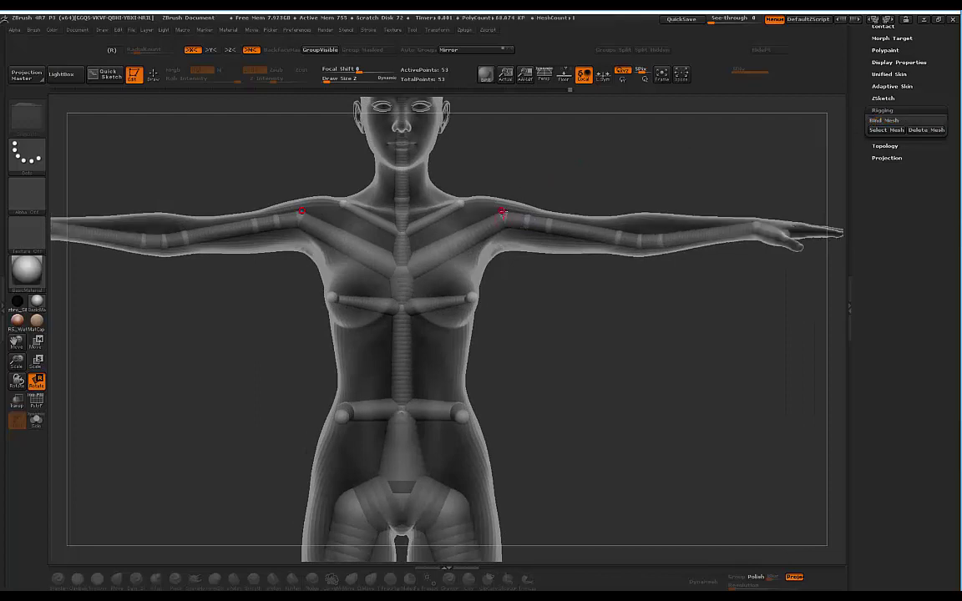
key("w")
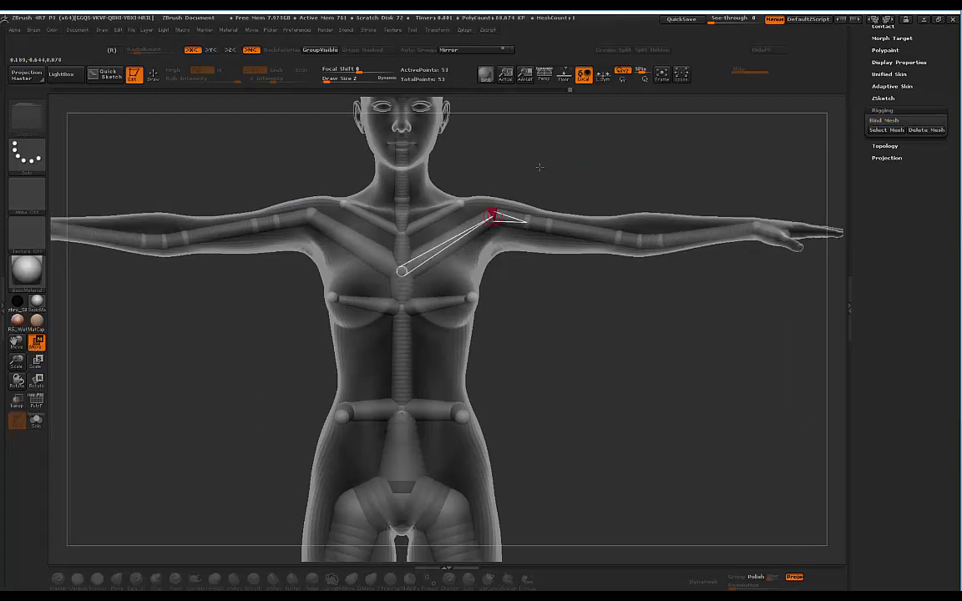
mouse_move(539, 167)
left_mouse_down()
mouse_move(537, 251)
mouse_move(541, 146)
left_mouse_up()
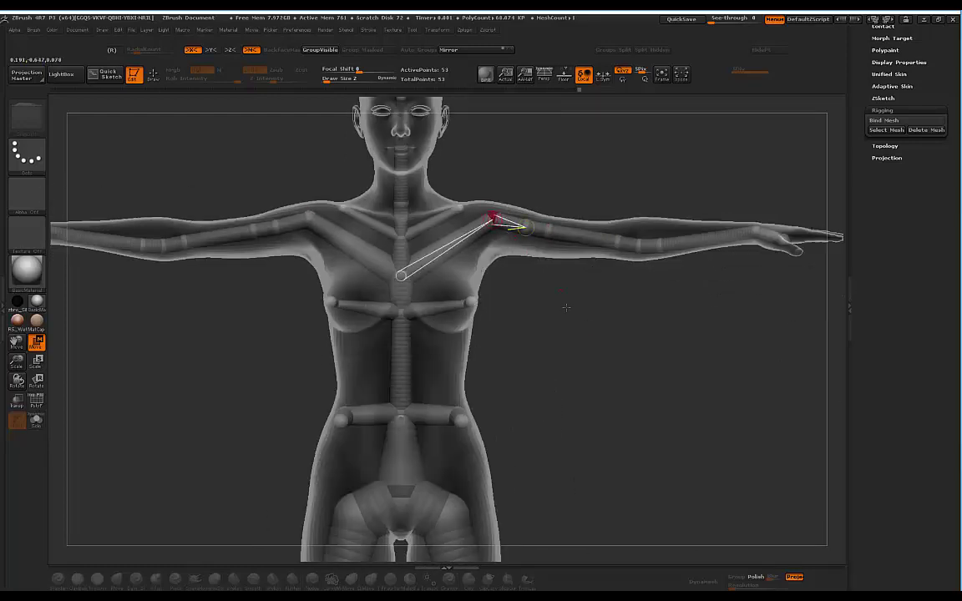
Rebind the mesh to the rig and rotate both arms down from the shoulders
left_click_drag(564, 305, 528, 279, "alt")
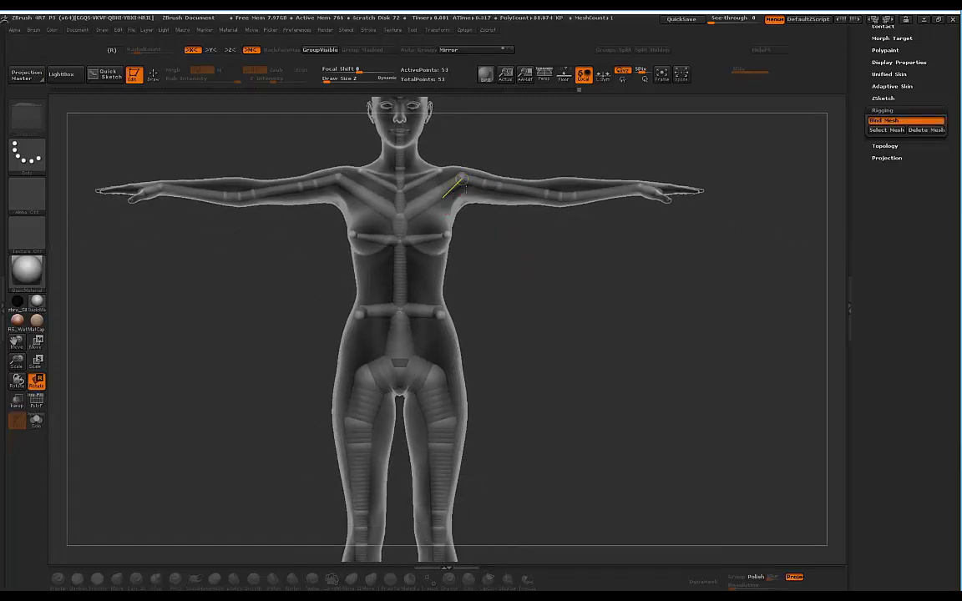
mouse_move(472, 182)
left_mouse_down()
mouse_move(489, 193)
mouse_move(468, 204)
mouse_move(477, 201)
left_mouse_up()
mouse_move(574, 163)
left_mouse_down()
mouse_move(522, 164)
mouse_move(574, 172)
left_mouse_up()
Turn off X symmetry and rotate one lower leg backward at the knee
left_click_drag(517, 359, 472, 330, "alt")
left_click_drag(479, 391, 422, 437)
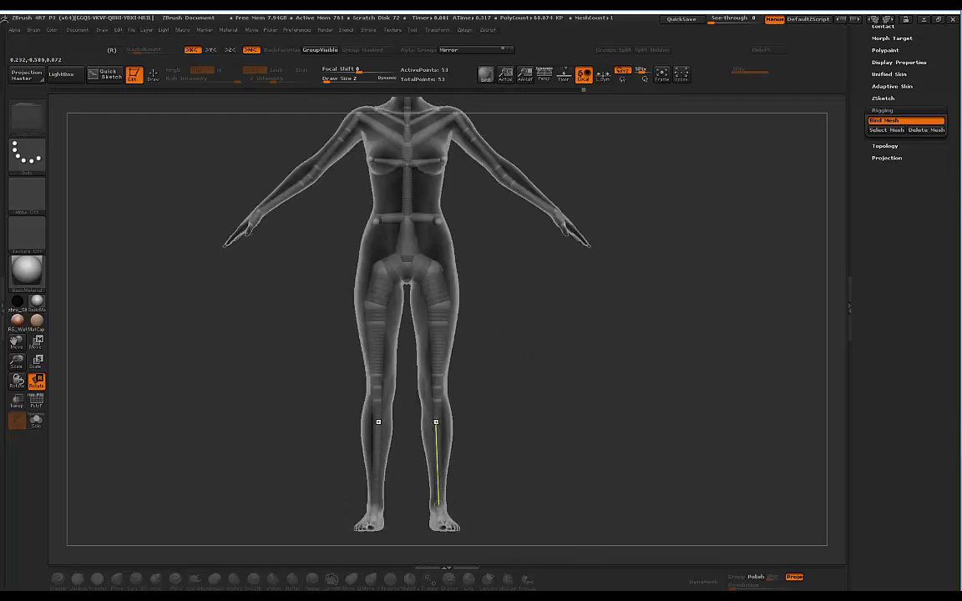
left_click_drag(395, 378, 471, 455)
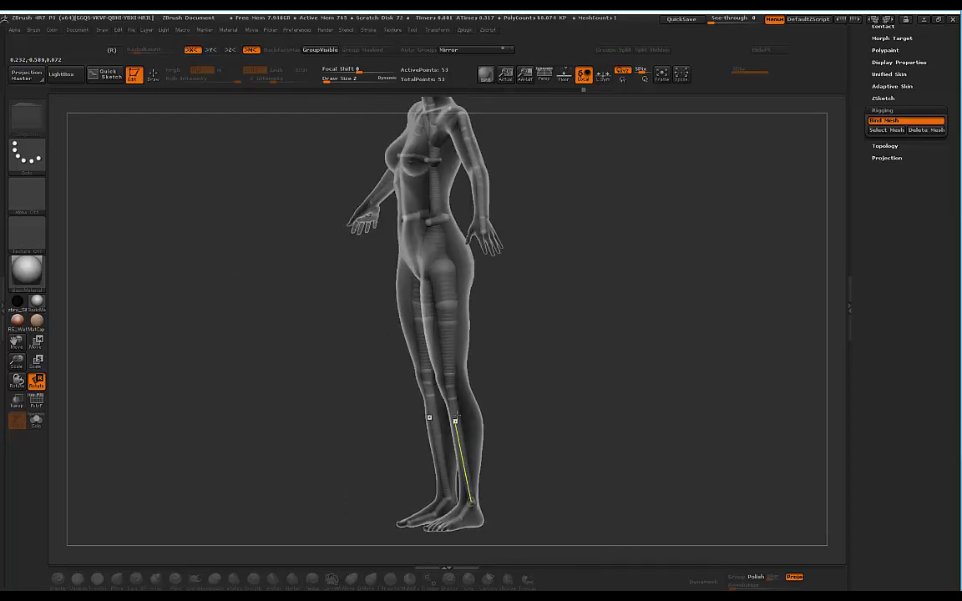
left_click_drag(455, 415, 546, 361)
left_click_drag(455, 455, 431, 475)
left_click_drag(566, 376, 504, 309)
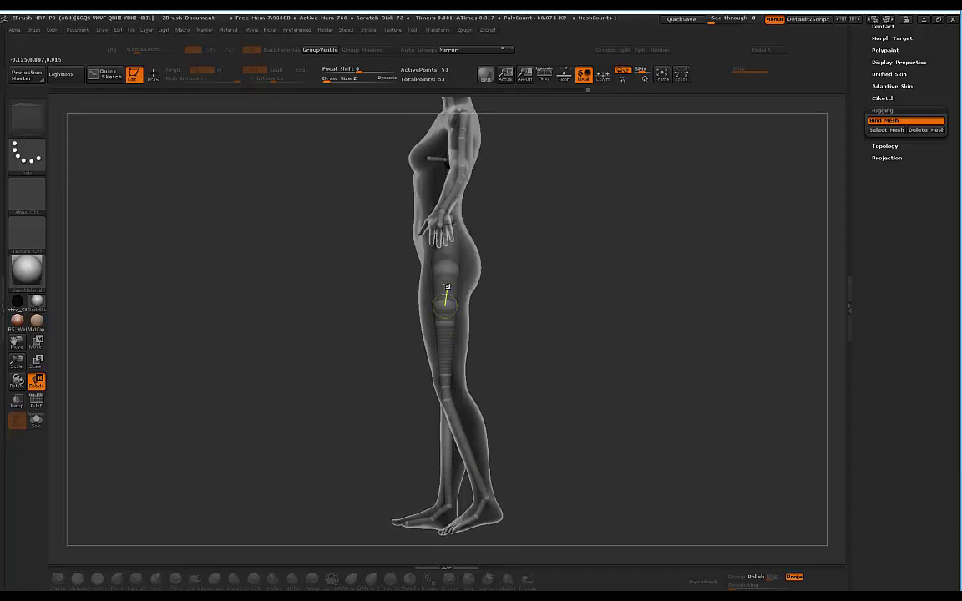
Fine-tune the bent leg's thigh and knee rotation from the side for a walking stance
mouse_move(447, 288)
left_mouse_down()
mouse_move(456, 292)
mouse_move(448, 295)
left_mouse_up()
left_click_drag(533, 289, 532, 328, "shift")
left_click_drag(435, 359, 535, 342)
mouse_move(536, 341)
left_mouse_down("alt")
mouse_move(539, 387)
mouse_move(532, 360)
left_mouse_up("alt")
mouse_move(438, 418)
left_mouse_down()
mouse_move(458, 388)
mouse_move(448, 418)
mouse_move(440, 415)
left_mouse_up()
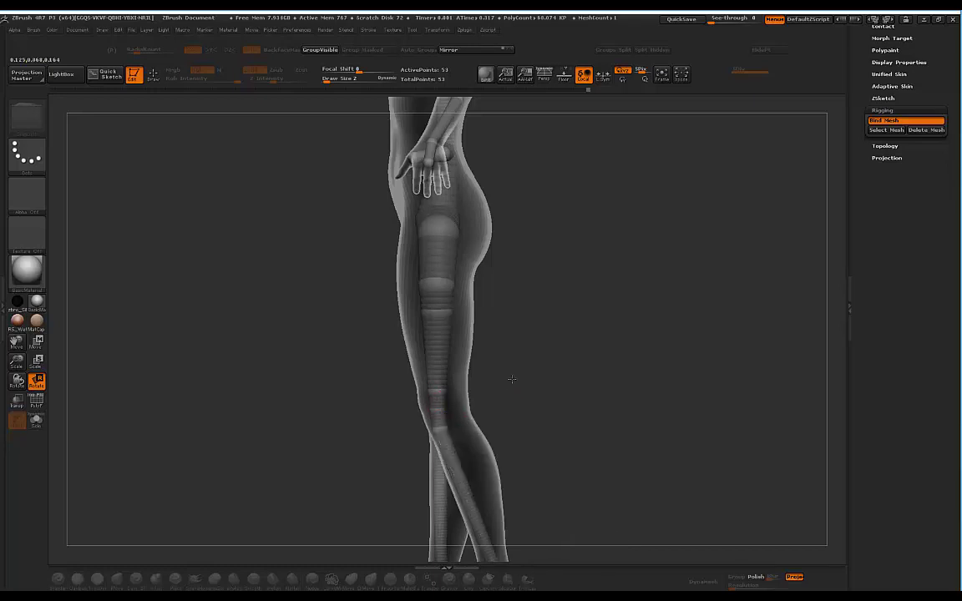
left_click_drag(512, 379, 505, 338, "alt")
left_click_drag(430, 360, 544, 371)
Examine the rig's collarbone, neck and head joints from the front and the side
left_click_drag(622, 155, 569, 160)
left_click_drag(614, 150, 625, 198, "alt")
left_click_drag(577, 318, 578, 556, "alt")
left_click_drag(592, 220, 424, 343)
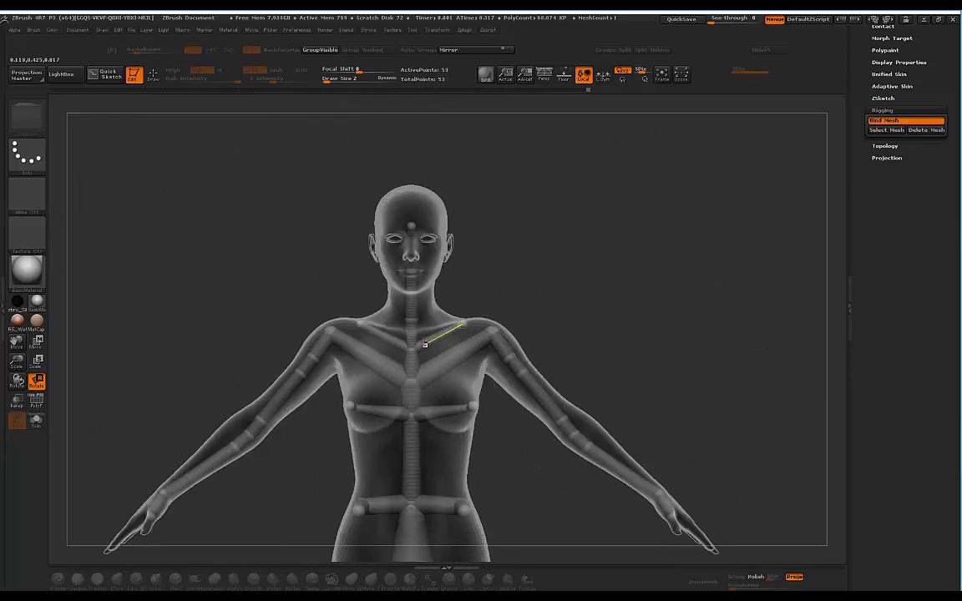
left_click_drag(517, 248, 423, 273)
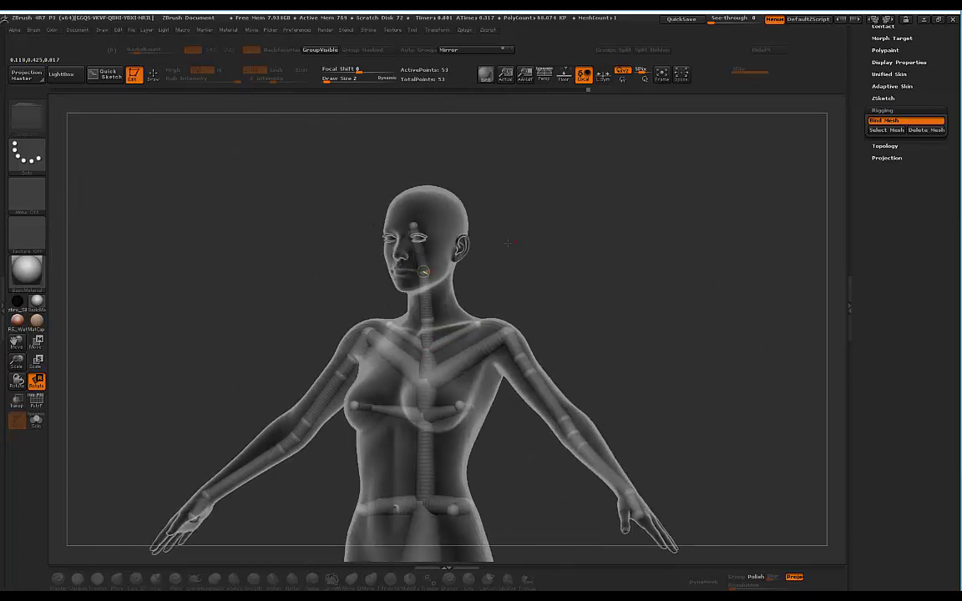
left_click_drag(508, 243, 526, 280)
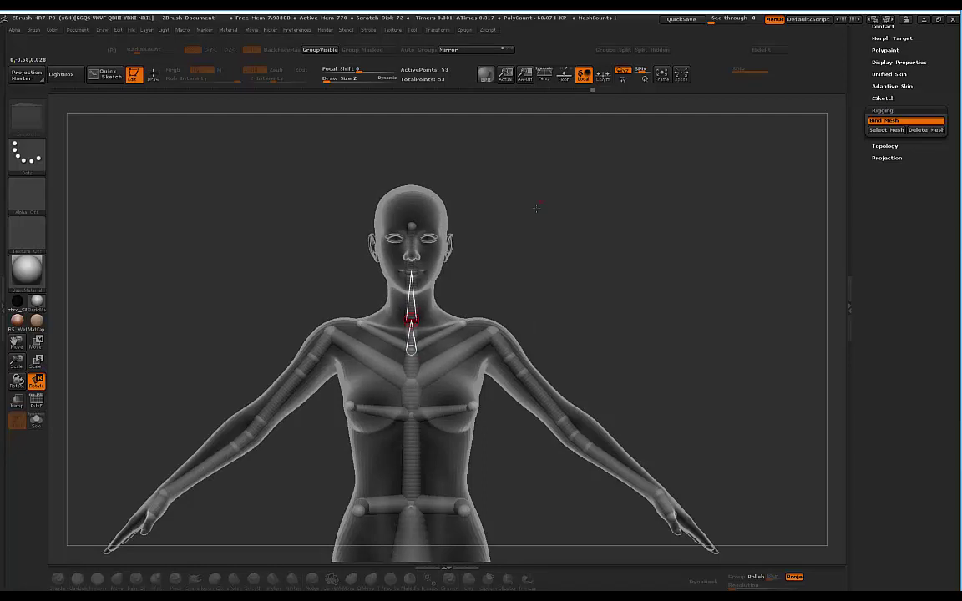
left_click_drag(536, 208, 442, 225)
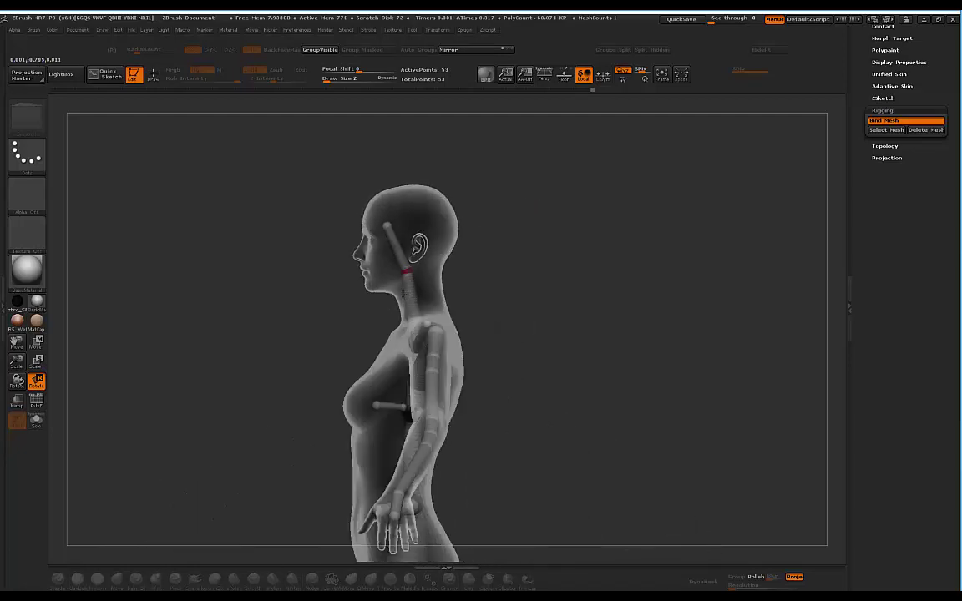
left_click_drag(482, 287, 548, 182, "shift")
Rotate the arms individually at the shoulders, swinging one backward and the other forward
left_click_drag(499, 387, 481, 389)
left_click_drag(380, 421, 572, 321)
left_click_drag(668, 351, 649, 327)
left_click_drag(665, 288, 770, 159)
left_click_drag(482, 286, 708, 369)
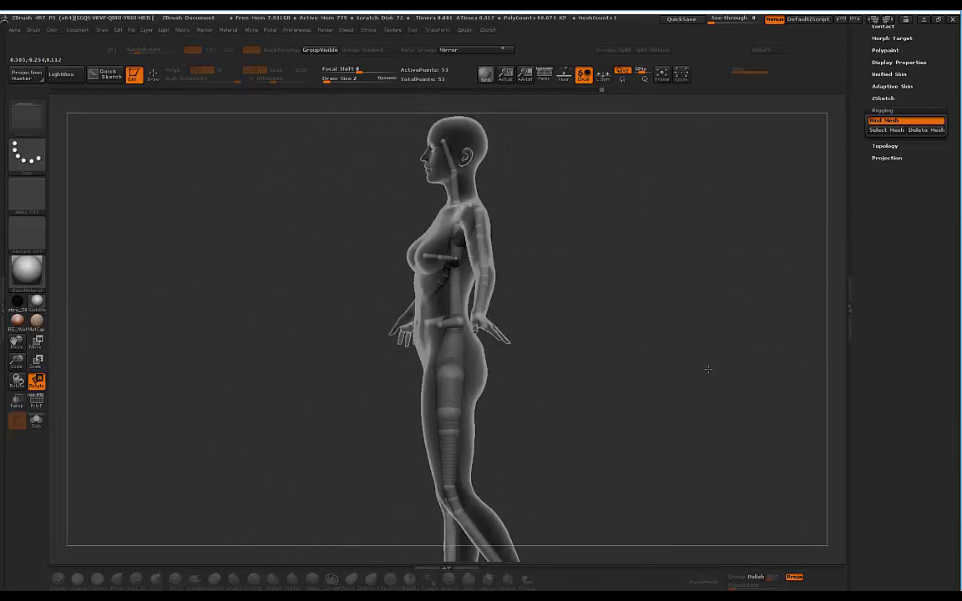
Examine the feet from the opposite side and the posed torso and arms from the front
left_click_drag(619, 367, 602, 390)
left_click_drag(524, 385, 526, 377)
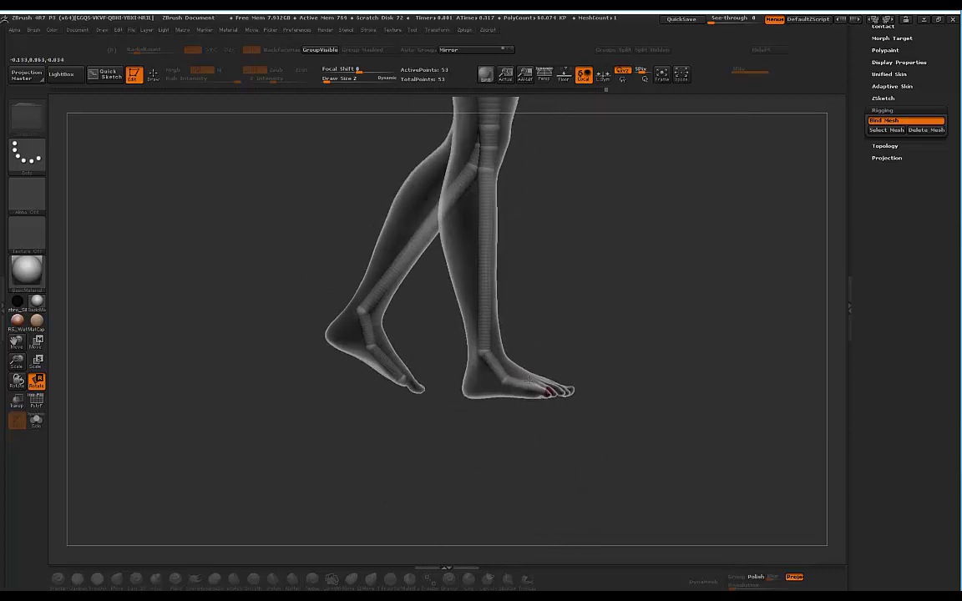
left_click_drag(607, 260, 581, 287, "alt")
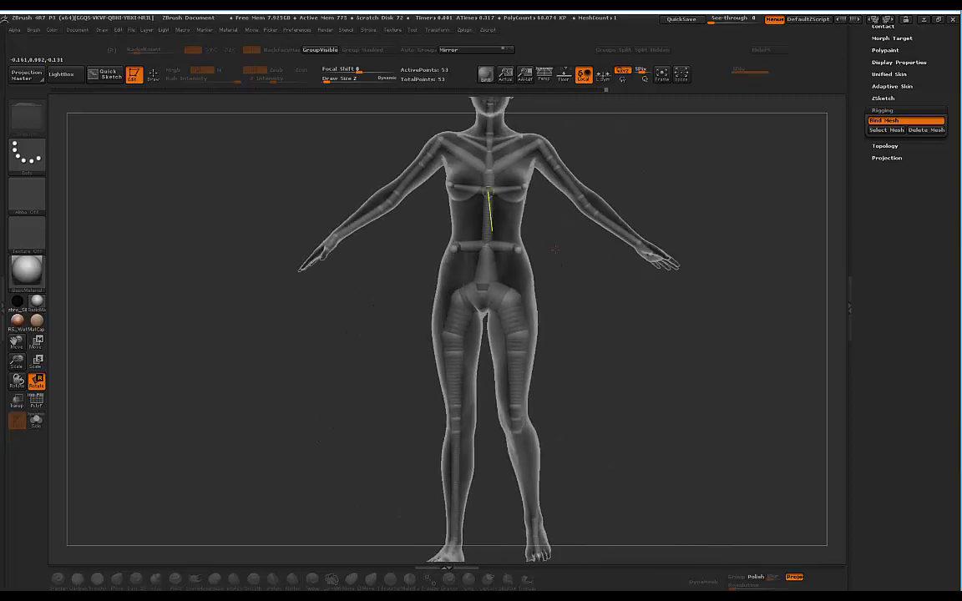
left_click_drag(555, 248, 600, 195)
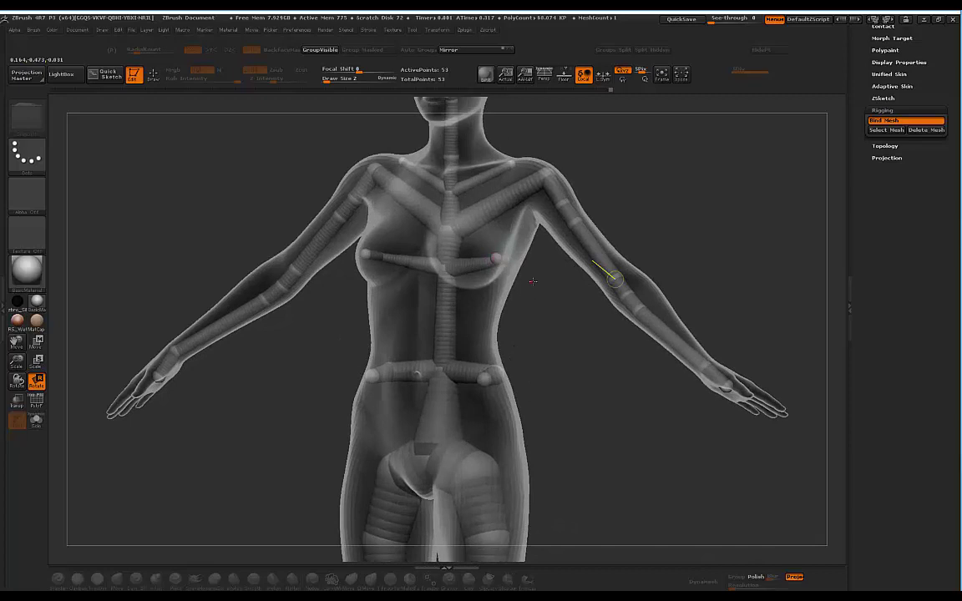
Examine the posed rig's torso, breast, shoulder and neck joints from the front and both sides
left_click_drag(533, 282, 554, 281)
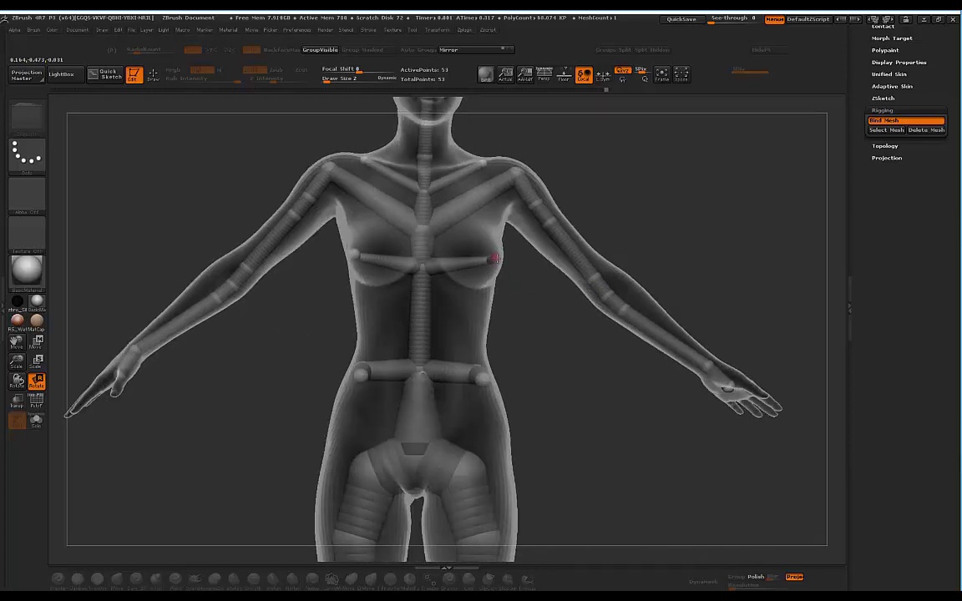
left_click_drag(583, 179, 491, 245)
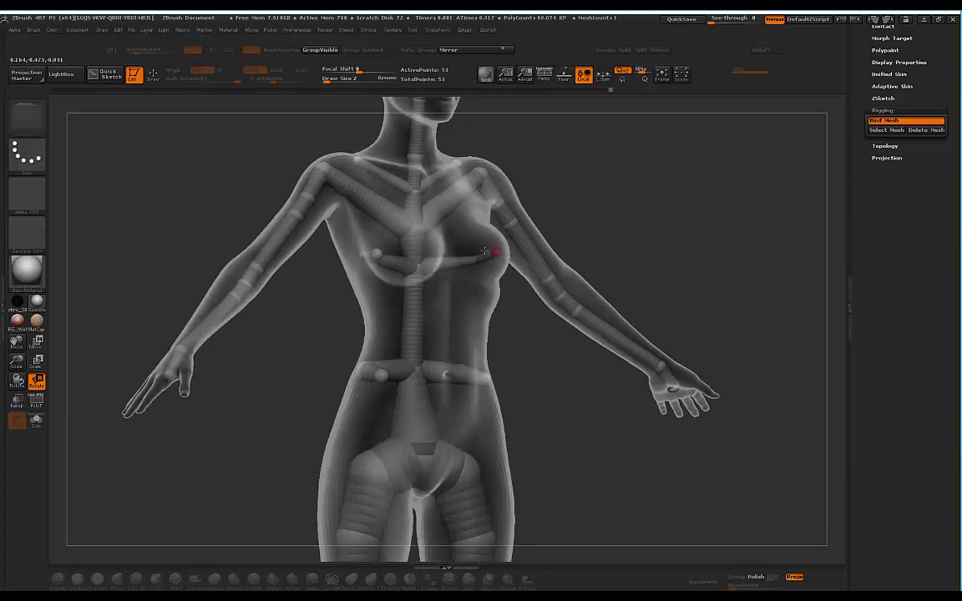
left_click_drag(537, 194, 455, 262)
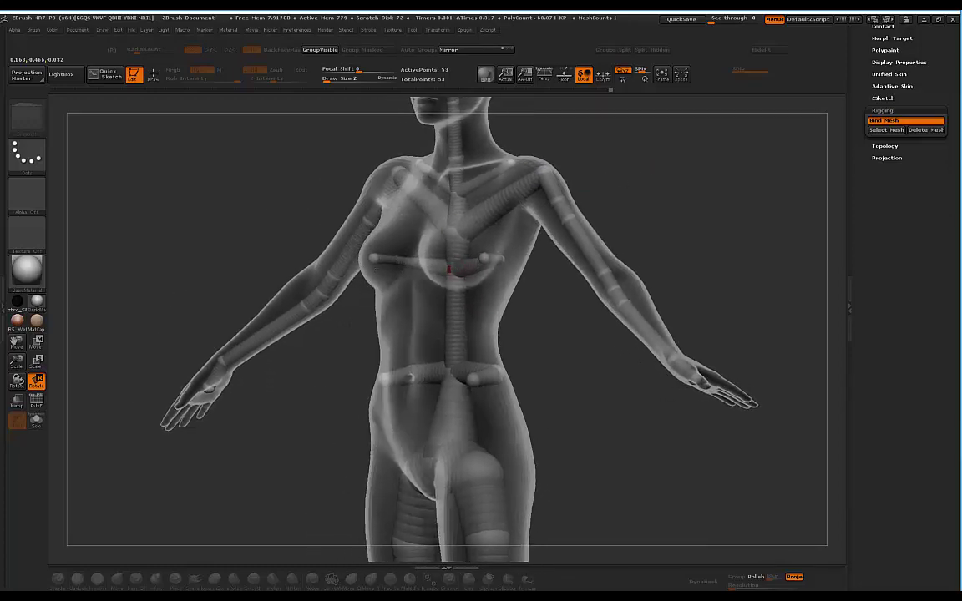
left_click_drag(526, 324, 567, 322)
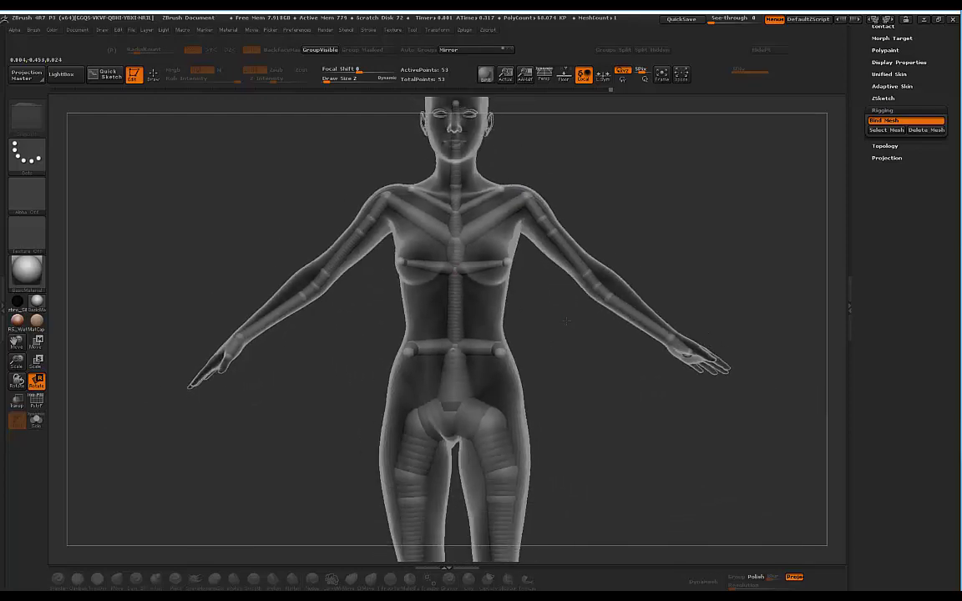
left_click_drag(593, 157, 460, 215)
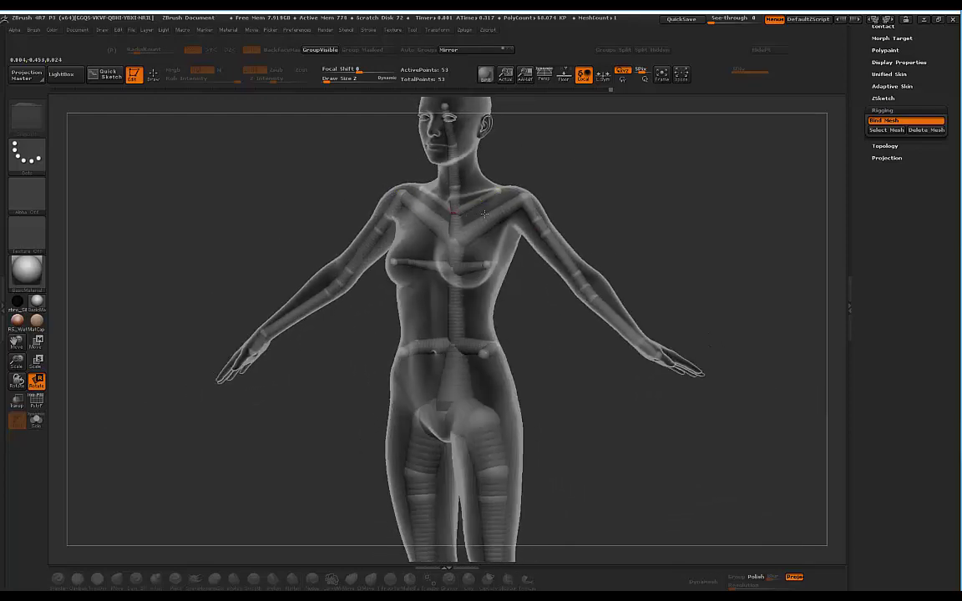
left_click_drag(520, 136, 435, 107)
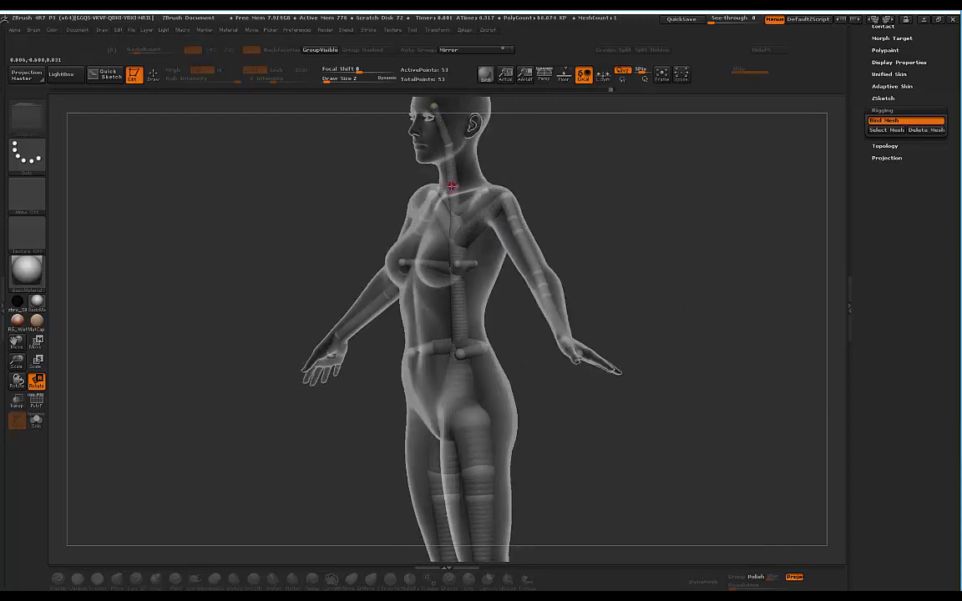
left_click_drag(590, 189, 499, 175)
Turn on perspective and check the full-length posed rig from the front and a three-quarter angle
left_click_drag(502, 345, 554, 315)
left_click(544, 74)
left_click_drag(511, 211, 545, 216)
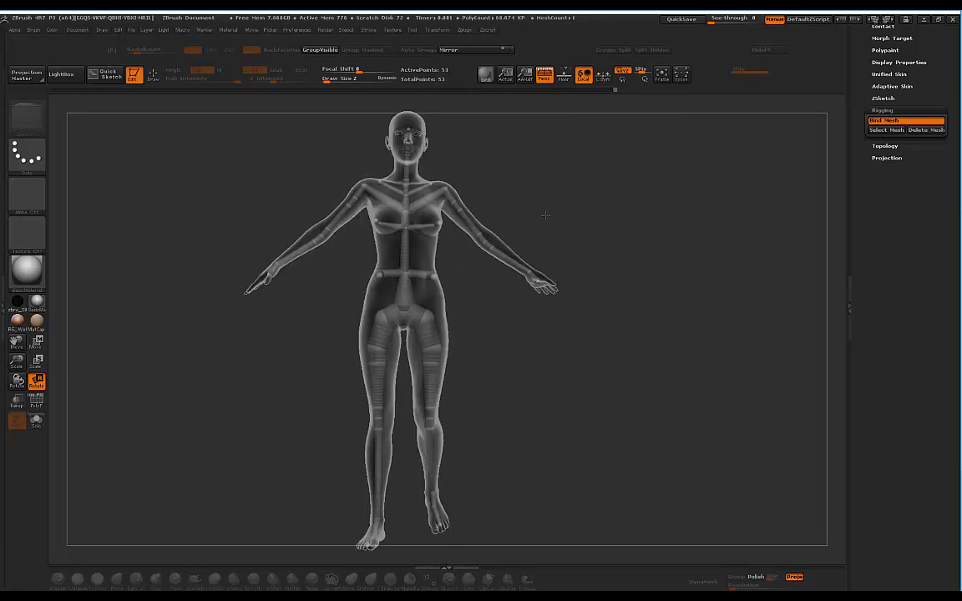
left_click_drag(510, 346, 552, 185)
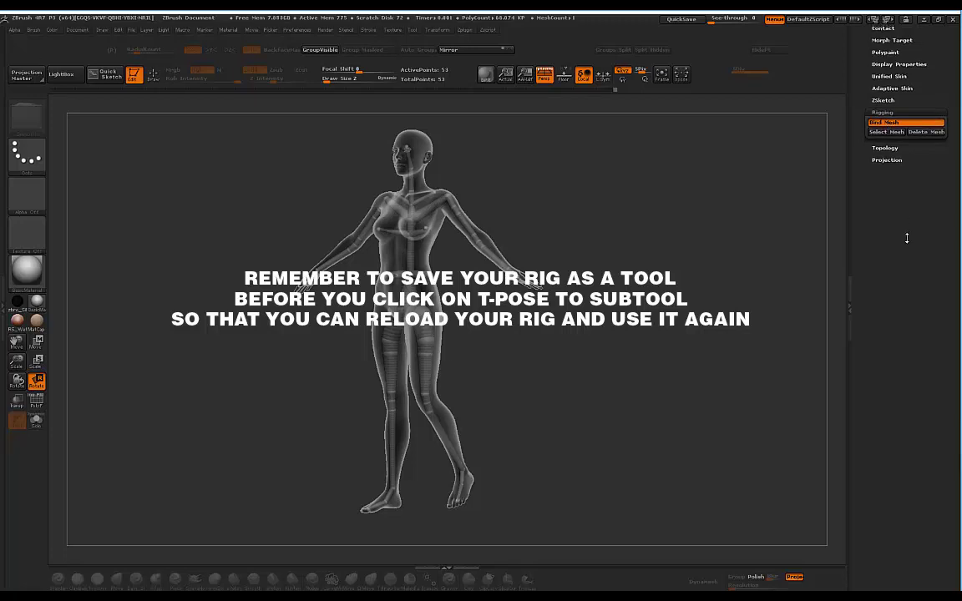
Transfer the rig's pose back to the original subtools with Transpose Master's TPose>SubT
scroll(906, 167, "up", 10)
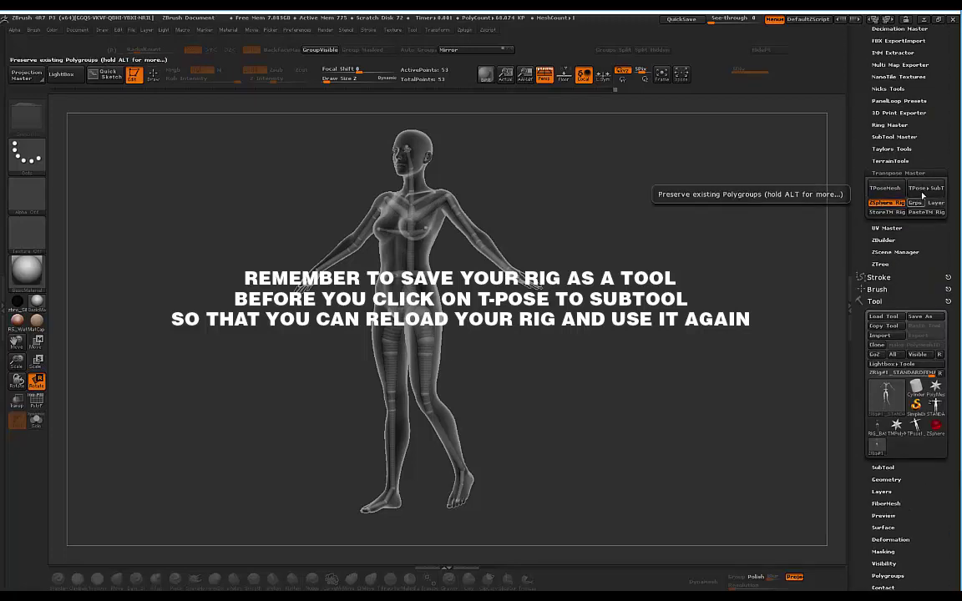
left_click(925, 188)
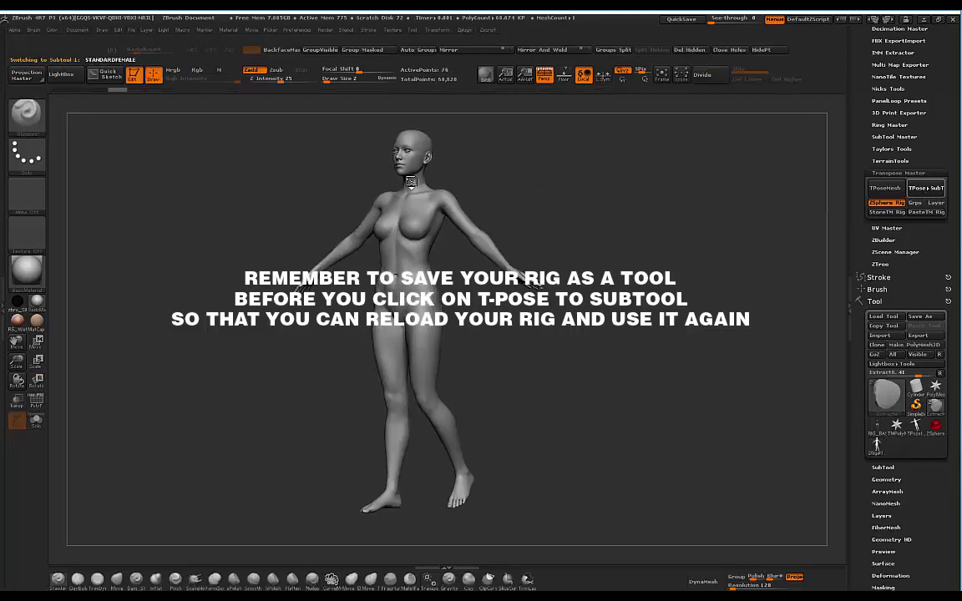
left_click_drag(595, 260, 216, 91)
left_click_drag(522, 129, 688, 218)
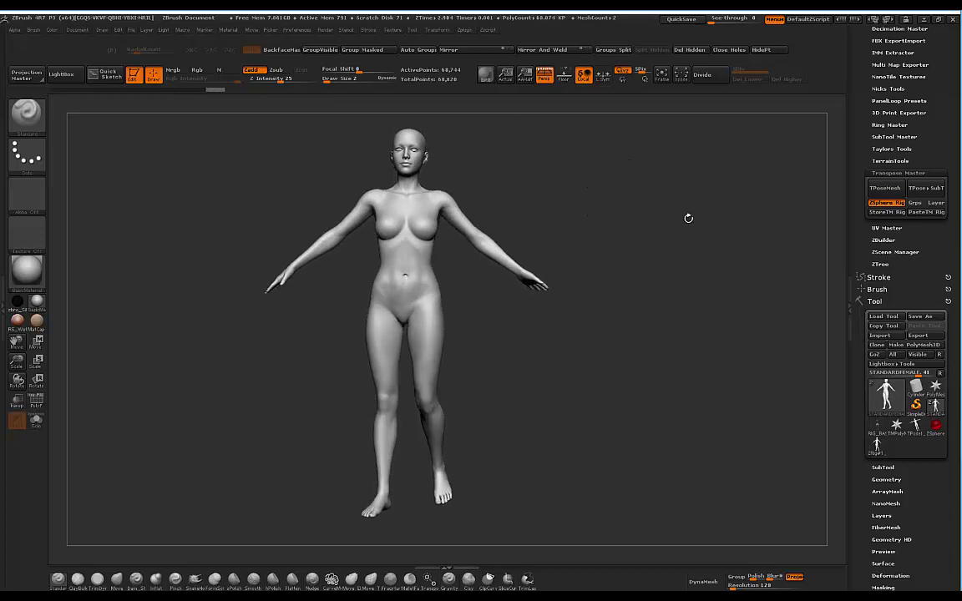
Set the pose layer's intensity to 0 on the STANDARDFEMALE subtool
left_click(893, 515)
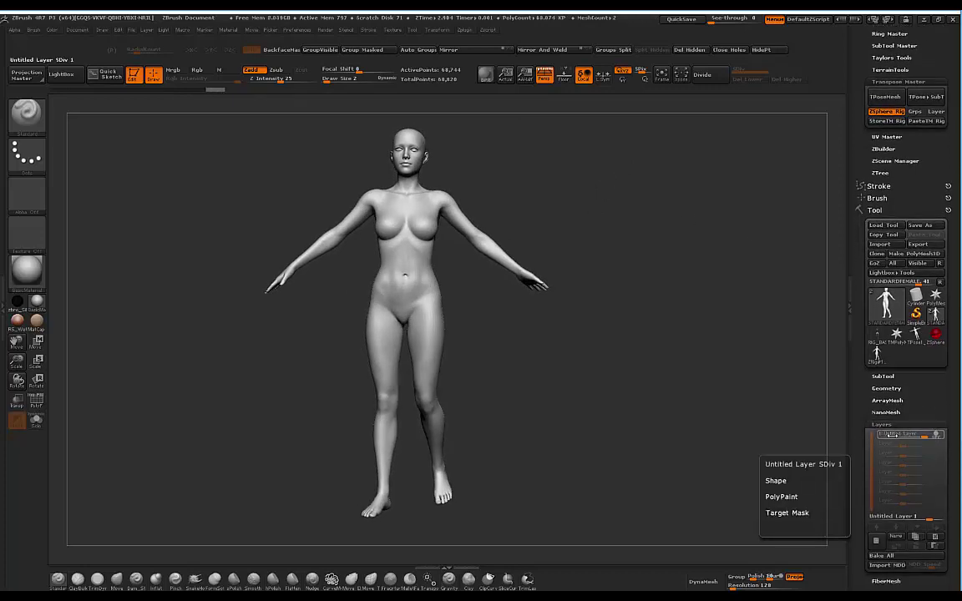
left_click(907, 516)
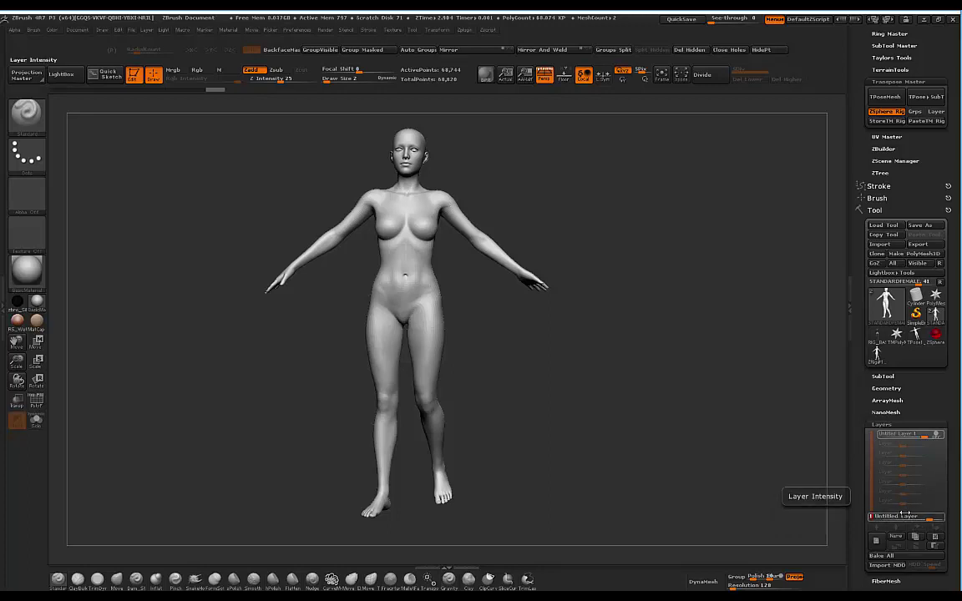
type("0")
key("Return")
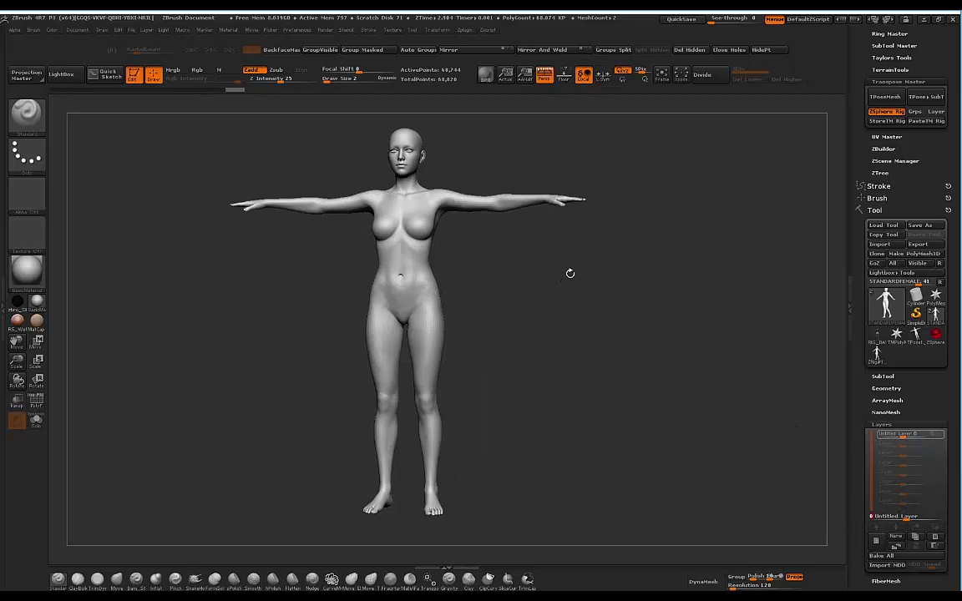
Sculpt small symmetrical ClayBuildup strokes over the ribs below the breasts with draw size 14, then smooth them
left_click_drag(555, 280, 554, 326)
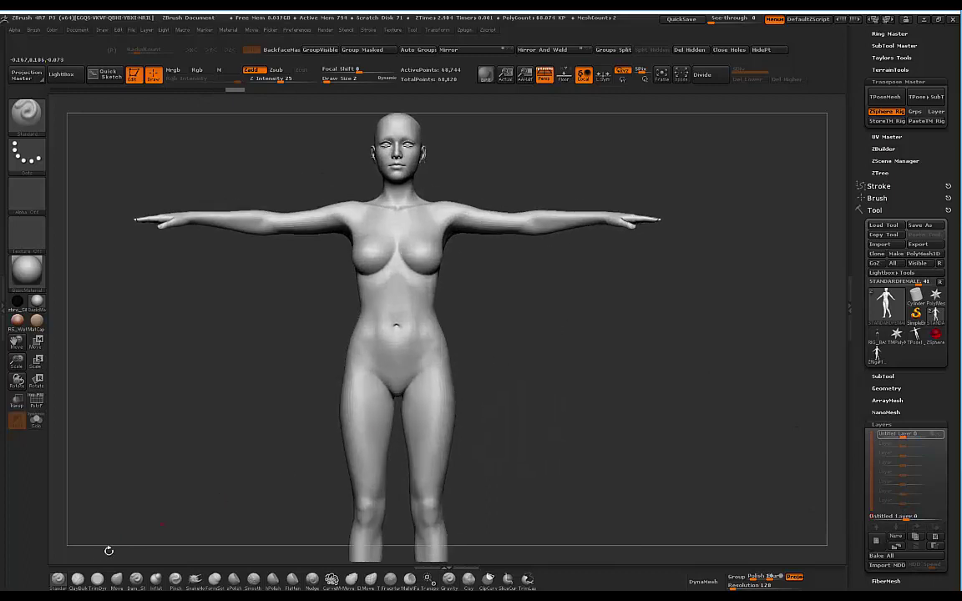
left_click(78, 579)
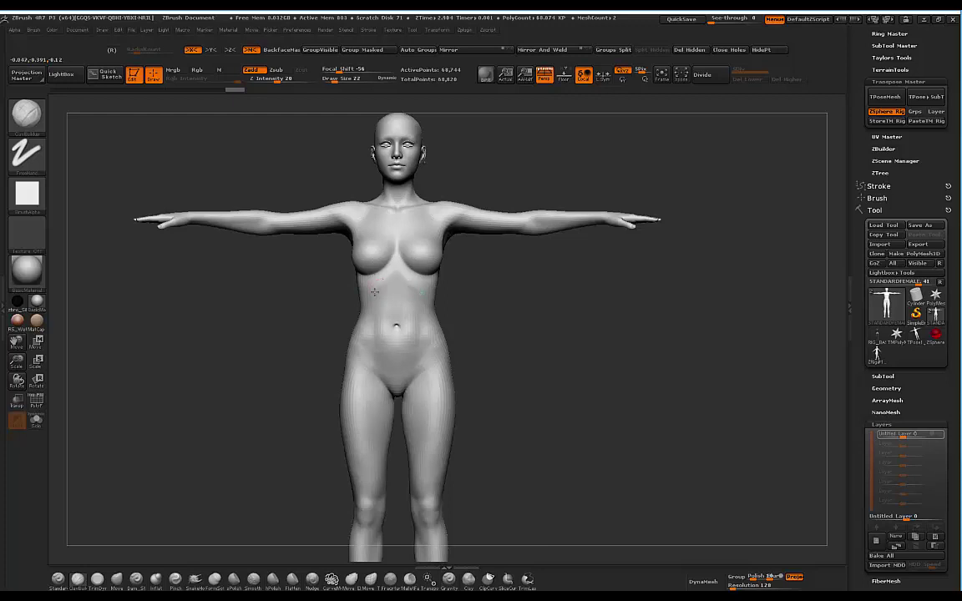
left_click_drag(412, 282, 418, 291, "shift")
key("[")
left_click_drag(477, 282, 434, 286)
mouse_move(433, 288)
left_mouse_down()
mouse_move(447, 272)
mouse_move(456, 283)
mouse_move(436, 288)
left_mouse_up()
key("shift")
left_click_drag(558, 294, 587, 296, "shift")
key("shift")
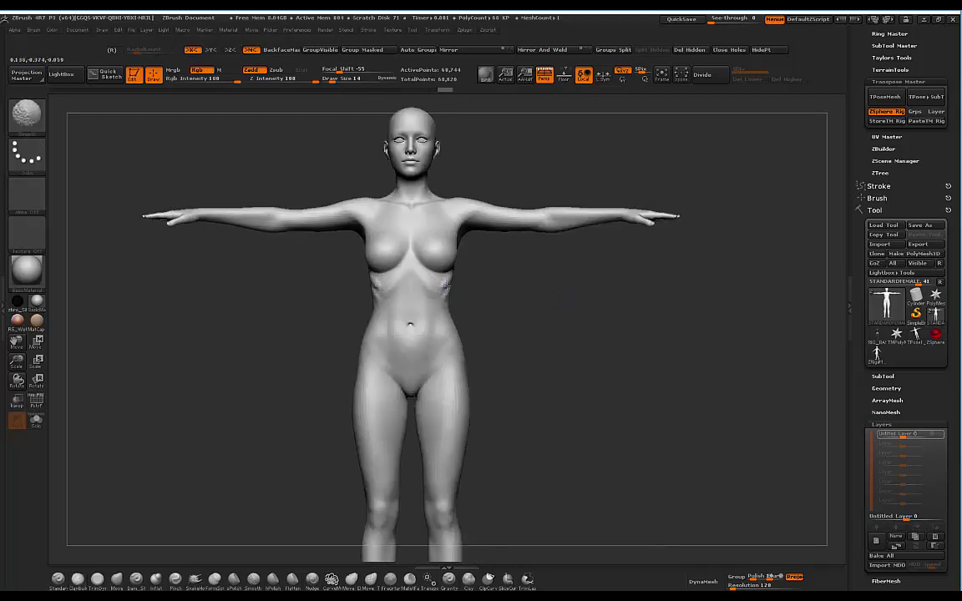
left_click_drag(449, 280, 515, 279)
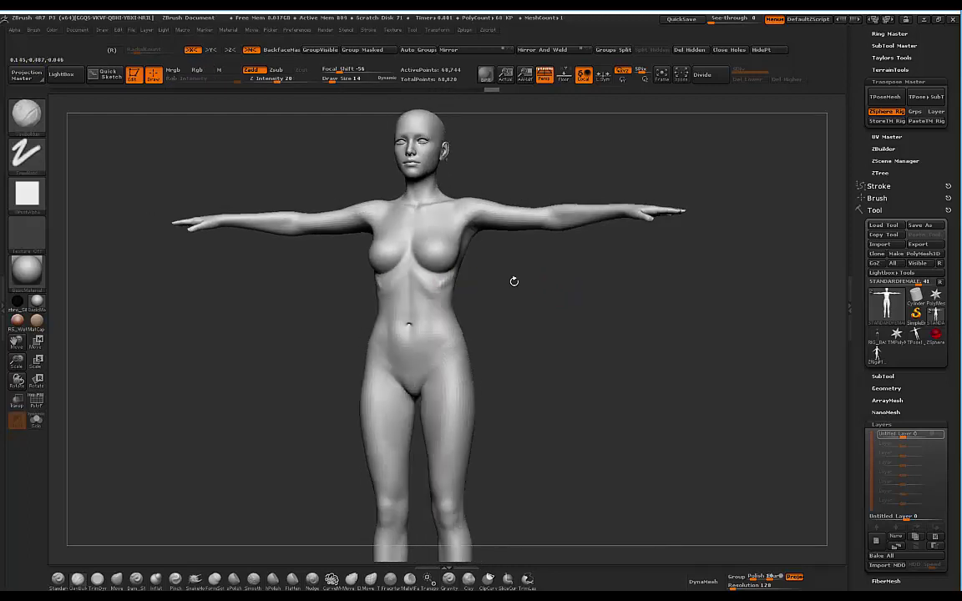
Set the pose layer's intensity to 1 and check the sculpted ribs on the posed figure
left_click(902, 516)
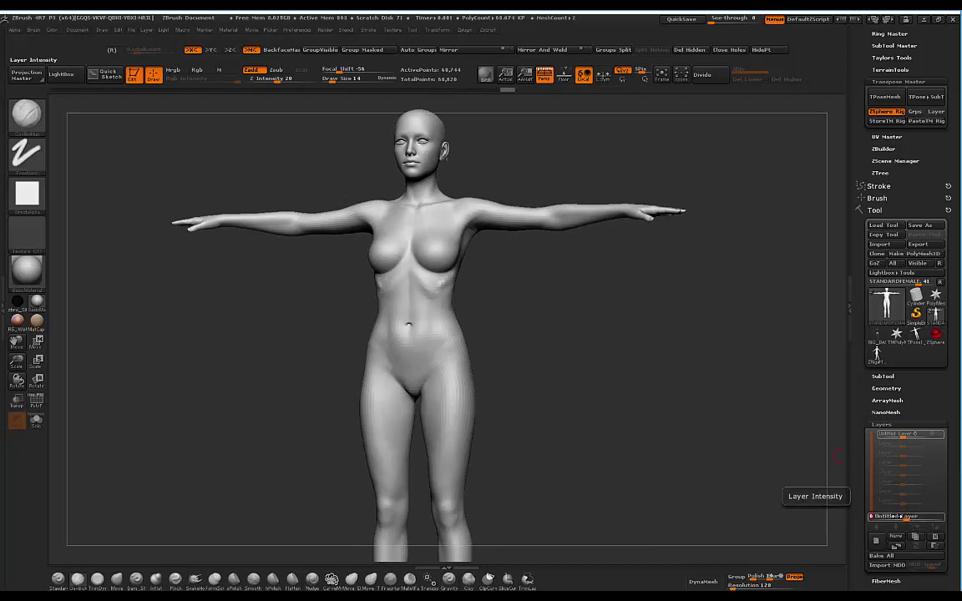
type("1")
key("Return")
left_click_drag(576, 225, 424, 303)
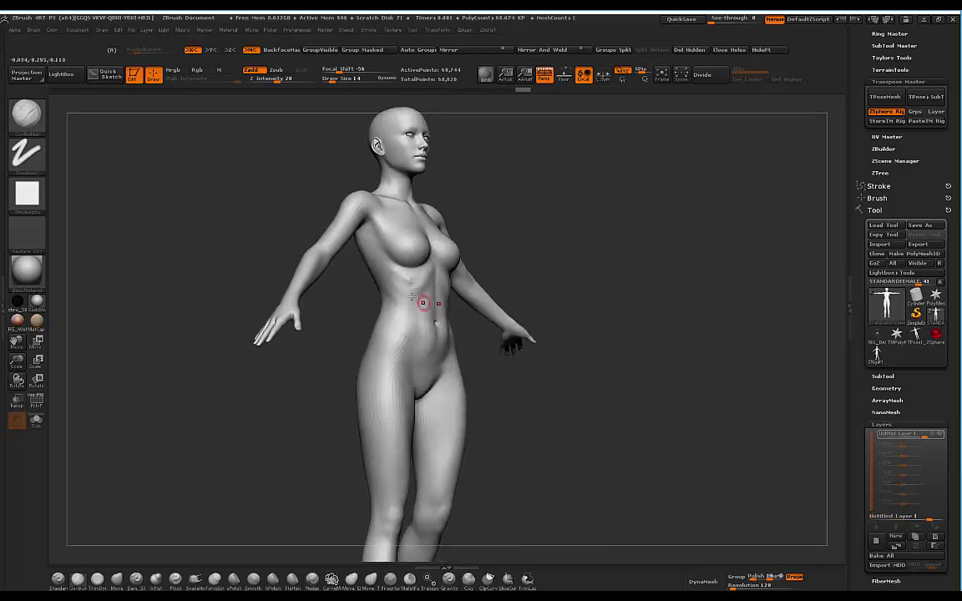
left_click_drag(557, 208, 589, 198)
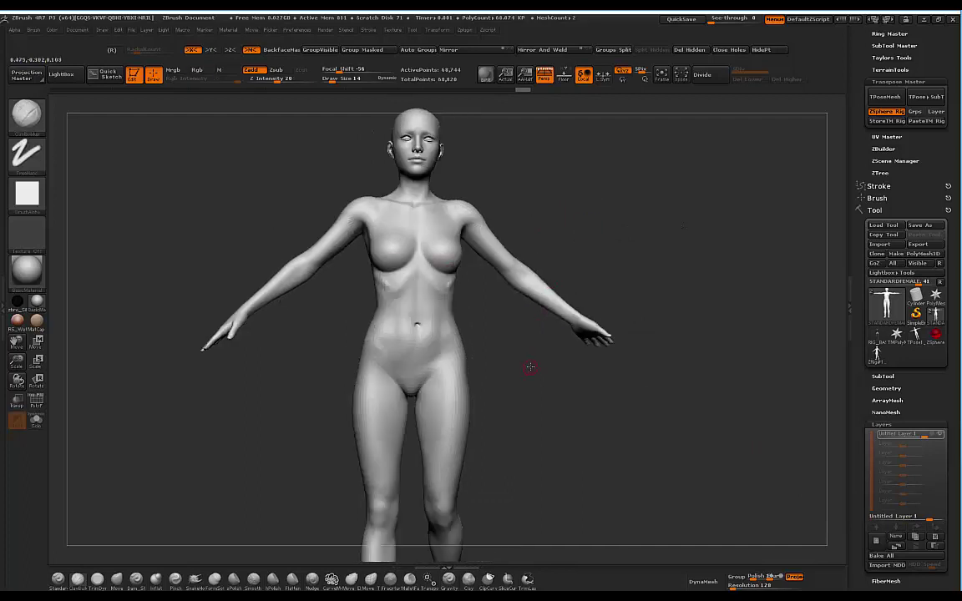
left_click_drag(530, 367, 504, 324, "alt")
left_click_drag(572, 211, 550, 252)
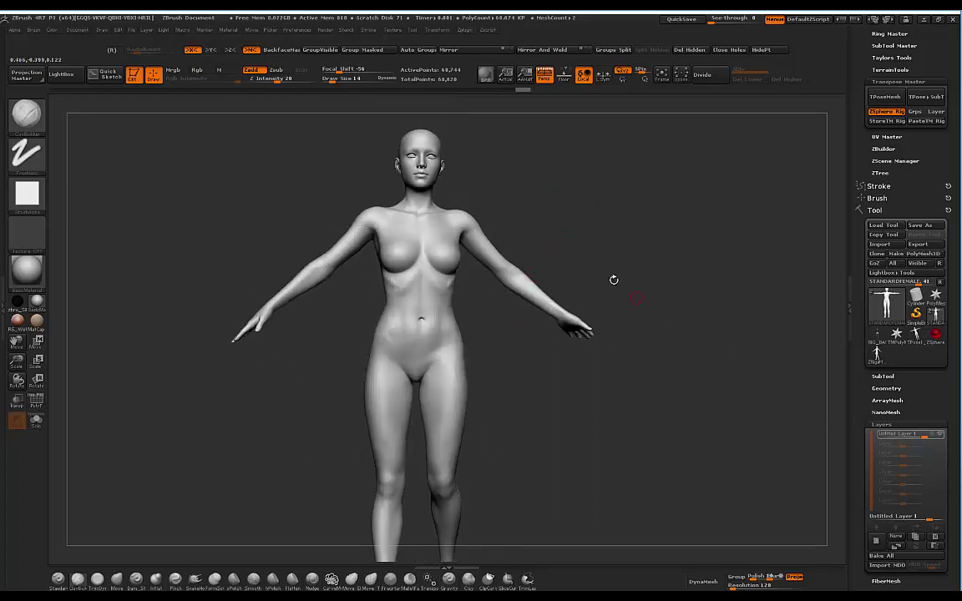
mouse_move(565, 390)
left_mouse_down("alt")
mouse_move(571, 358)
mouse_move(565, 365)
mouse_move(586, 339)
mouse_move(564, 341)
mouse_move(560, 369)
mouse_move(579, 338)
mouse_move(571, 346)
mouse_move(591, 346)
mouse_move(546, 341)
mouse_move(562, 333)
mouse_move(546, 333)
mouse_move(554, 334)
left_mouse_up("alt")
left_click_drag(602, 275, 596, 283)
mouse_move(548, 334)
left_mouse_down()
mouse_move(535, 328)
mouse_move(534, 339)
mouse_move(546, 331)
left_mouse_up()
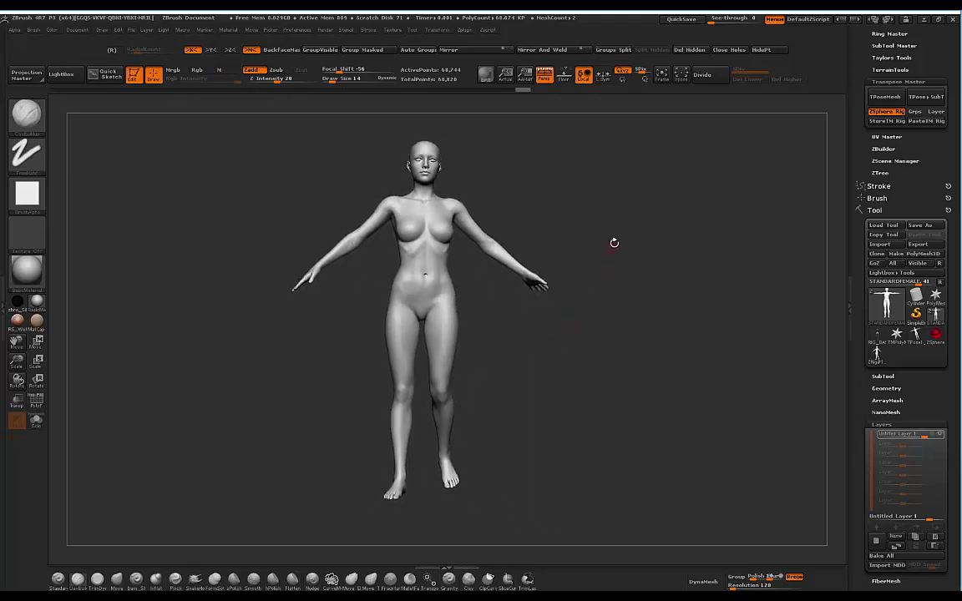
left_click_drag(618, 202, 555, 357)
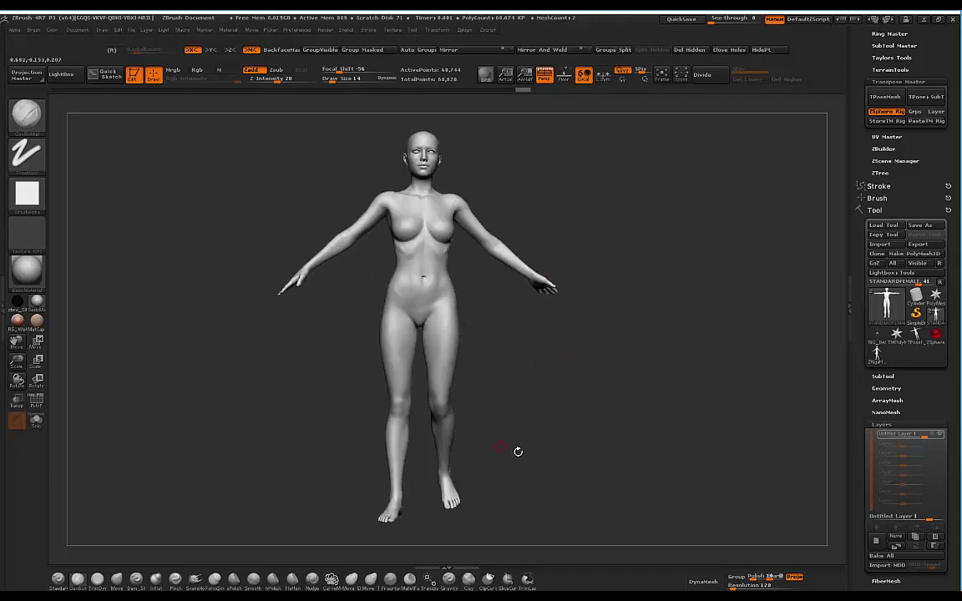
Import normal_base_male_vr.obj from the Basemeshes folder inside __Zbrush & Other Resources on the D: drive
key("comma")
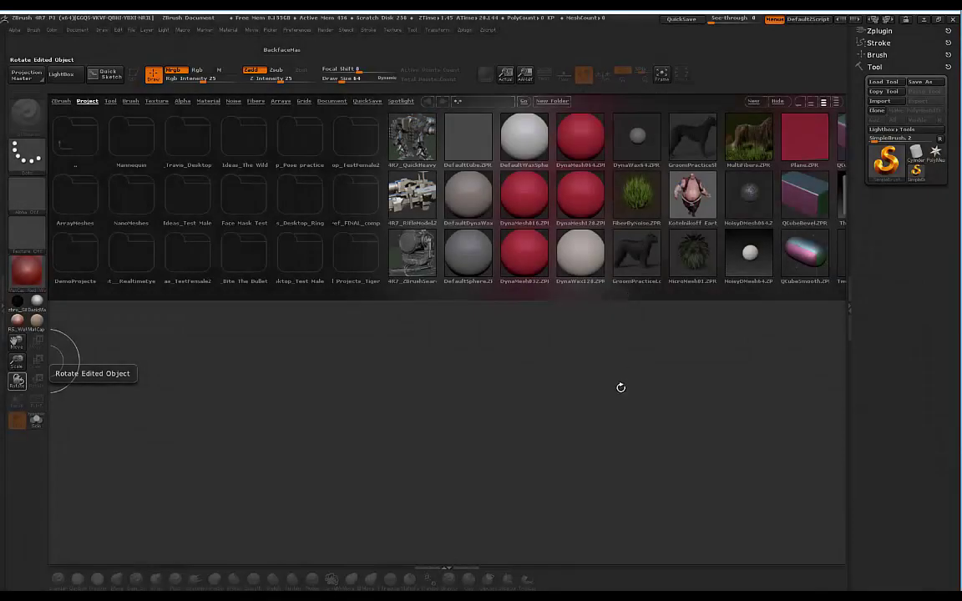
left_click(880, 101)
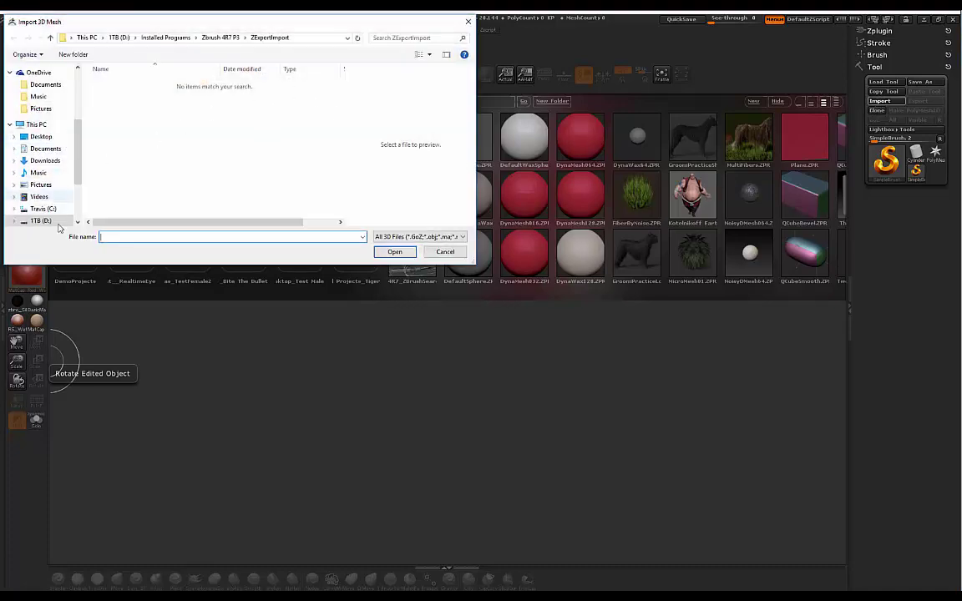
scroll(66, 143, "down", 2)
left_click(40, 169)
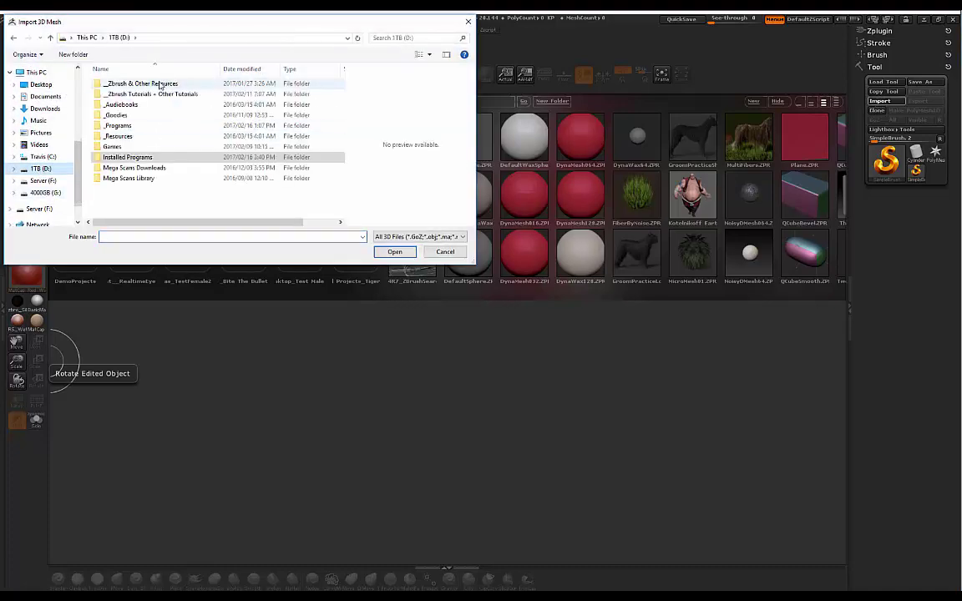
double_click(150, 79)
scroll(340, 88, "down", 3)
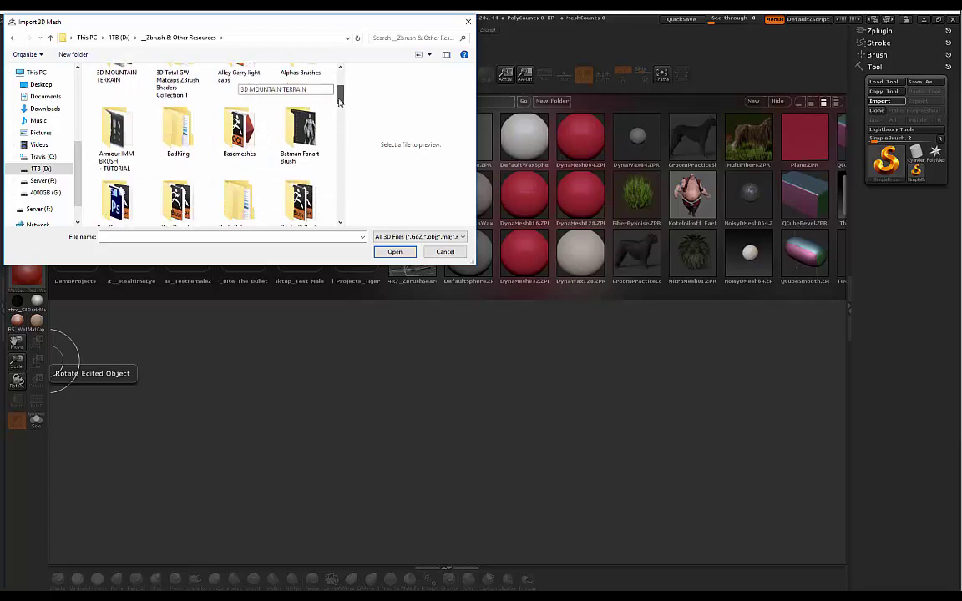
double_click(216, 117)
scroll(342, 155, "down", 5)
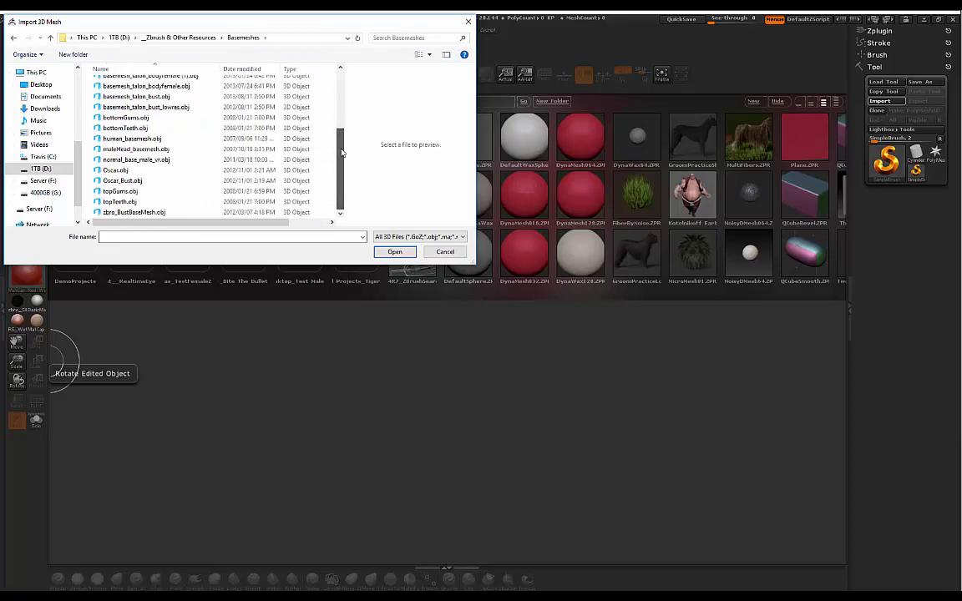
left_click(159, 161)
left_click(394, 251)
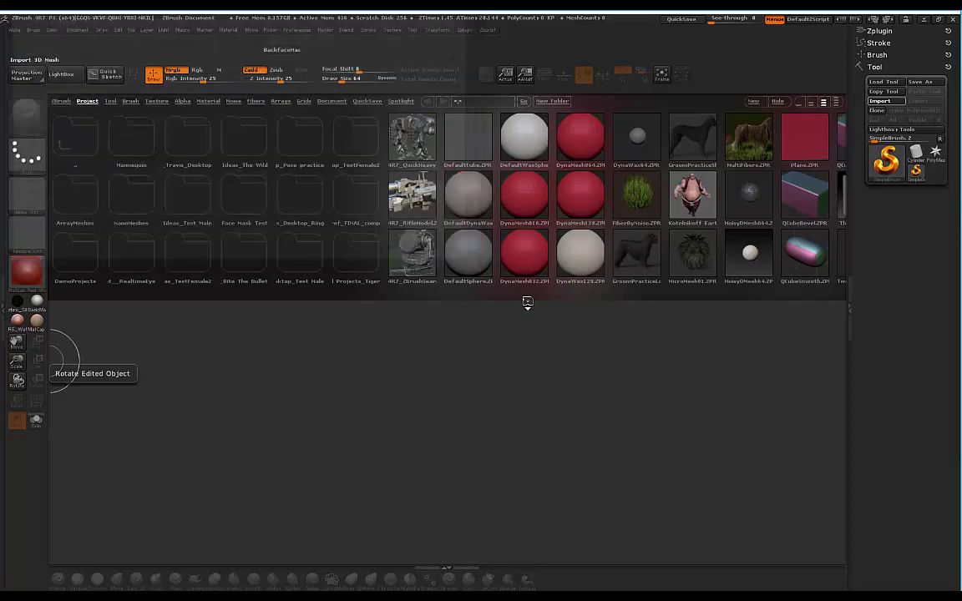
Draw the male base mesh on the canvas, make it editable, hide LightBox and apply BasicMaterial
left_click_drag(453, 354, 457, 501)
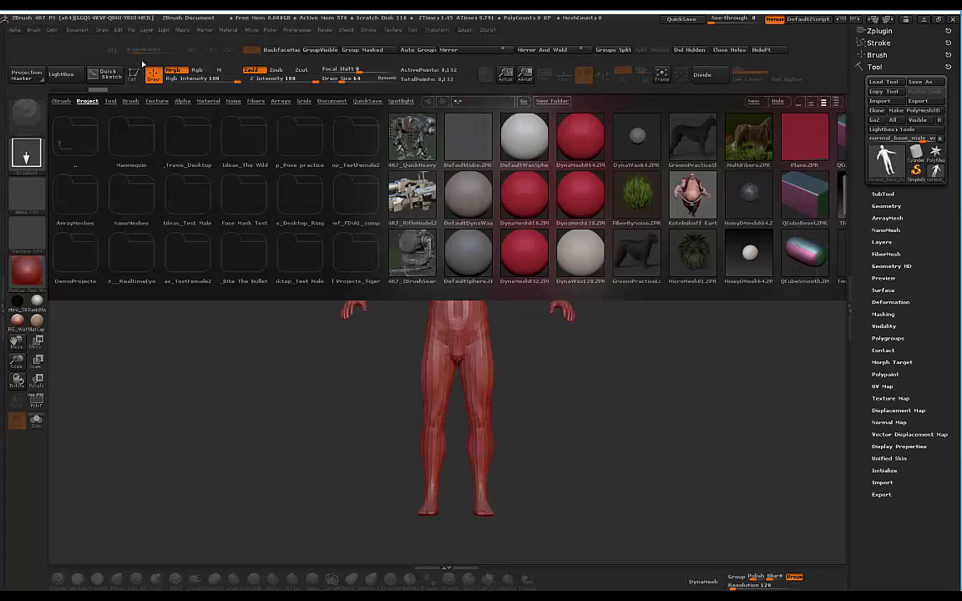
key("t")
key("comma")
left_click(37, 304)
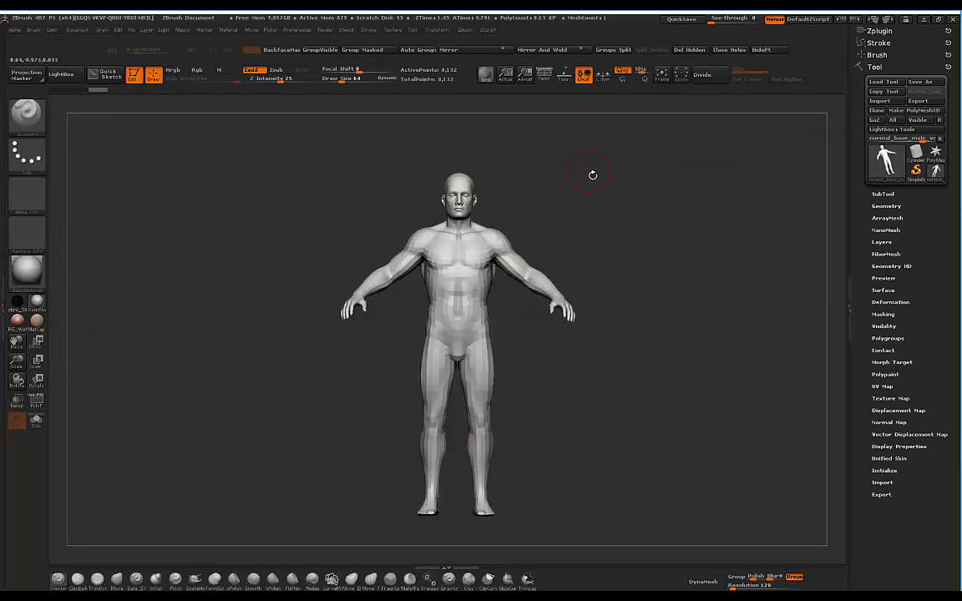
left_click_drag(583, 164, 559, 210)
Turn on the floor grid and enlarge the male base mesh with the Size deformation on all axes
left_click(887, 304)
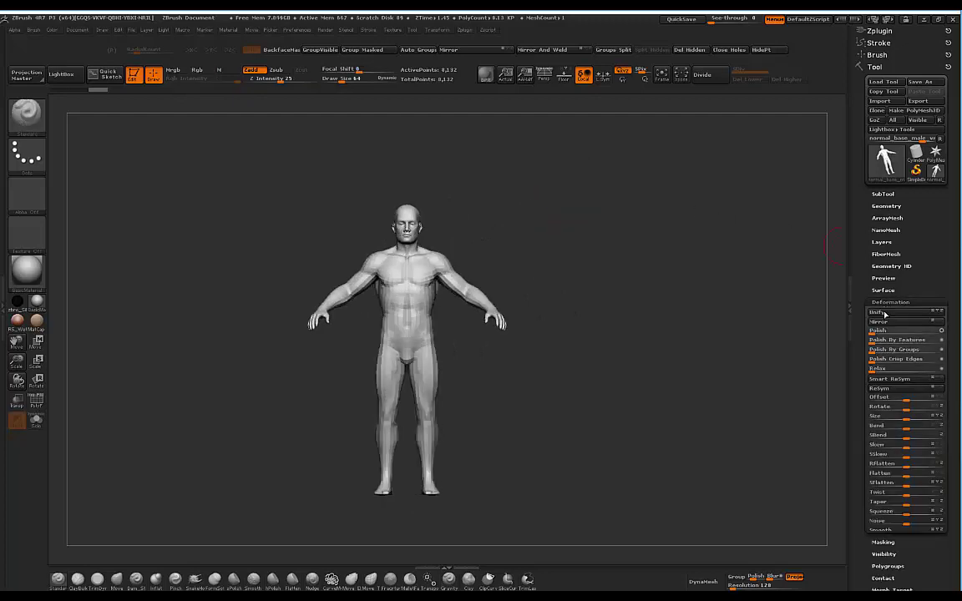
left_click(563, 75)
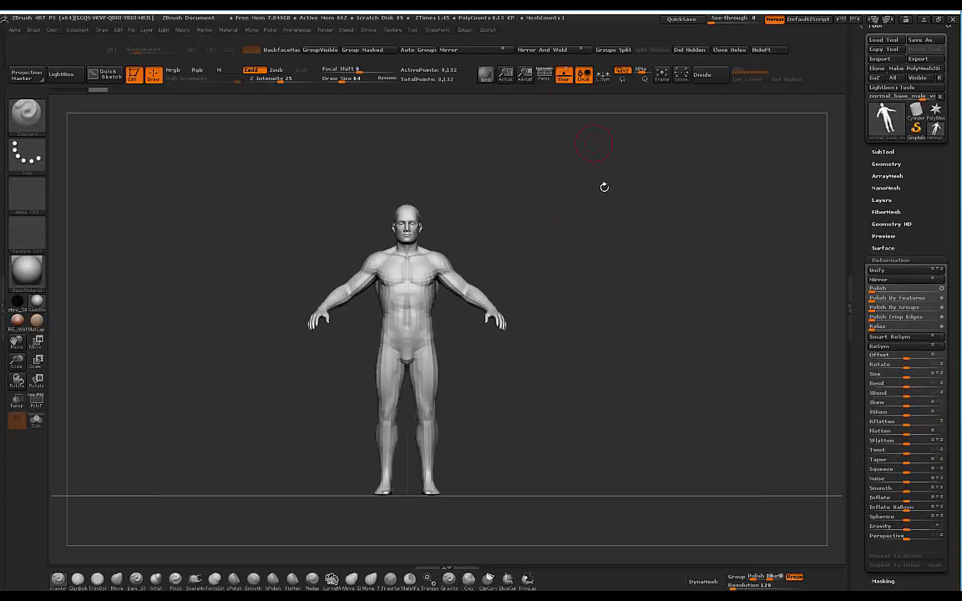
left_click_drag(606, 185, 619, 213)
left_click_drag(916, 373, 923, 380)
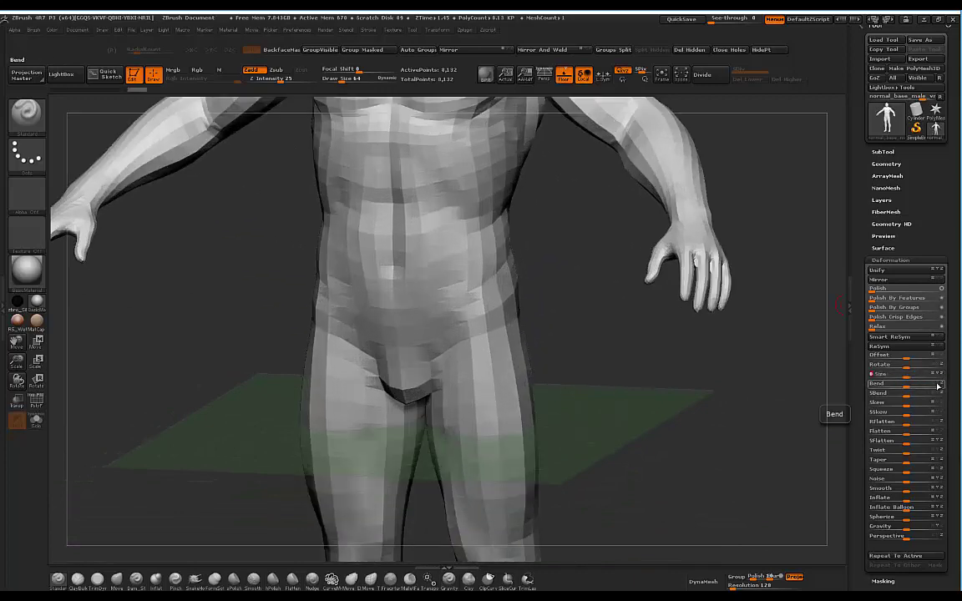
left_click_drag(695, 368, 594, 375, "shift")
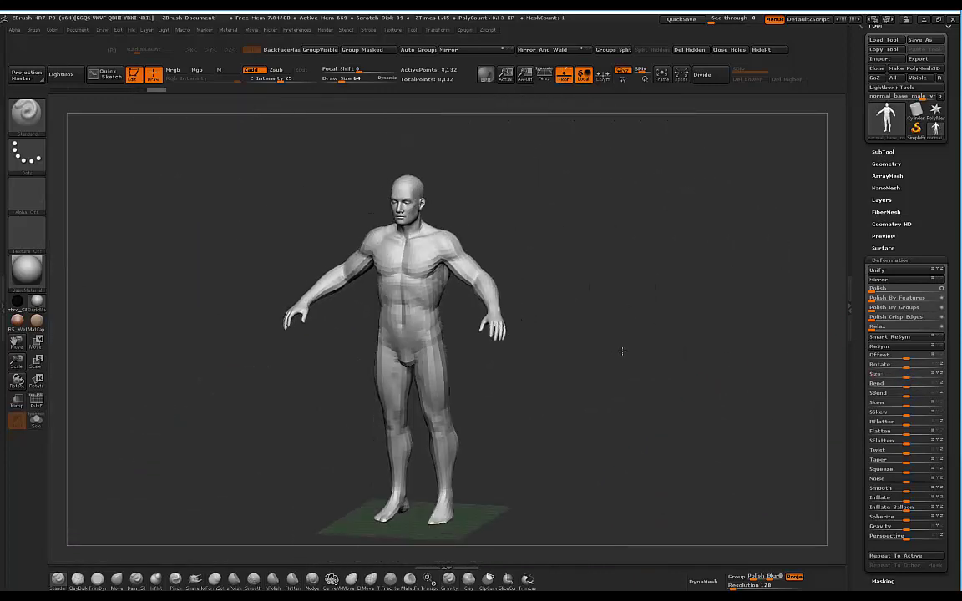
left_click_drag(532, 370, 512, 301, "shift")
left_click_drag(578, 199, 530, 157)
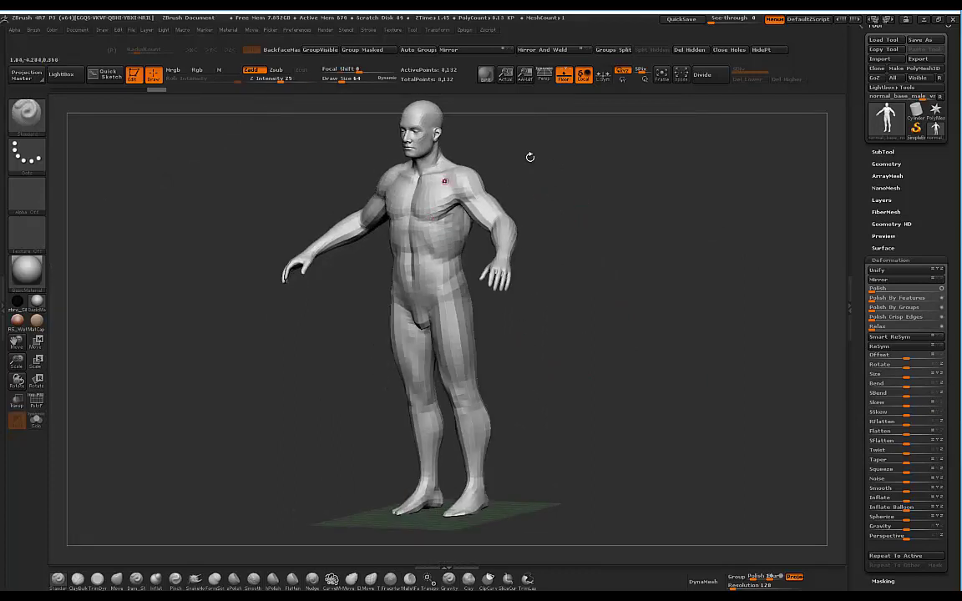
left_click_drag(533, 302, 492, 373, "shift")
left_click_drag(576, 364, 655, 146)
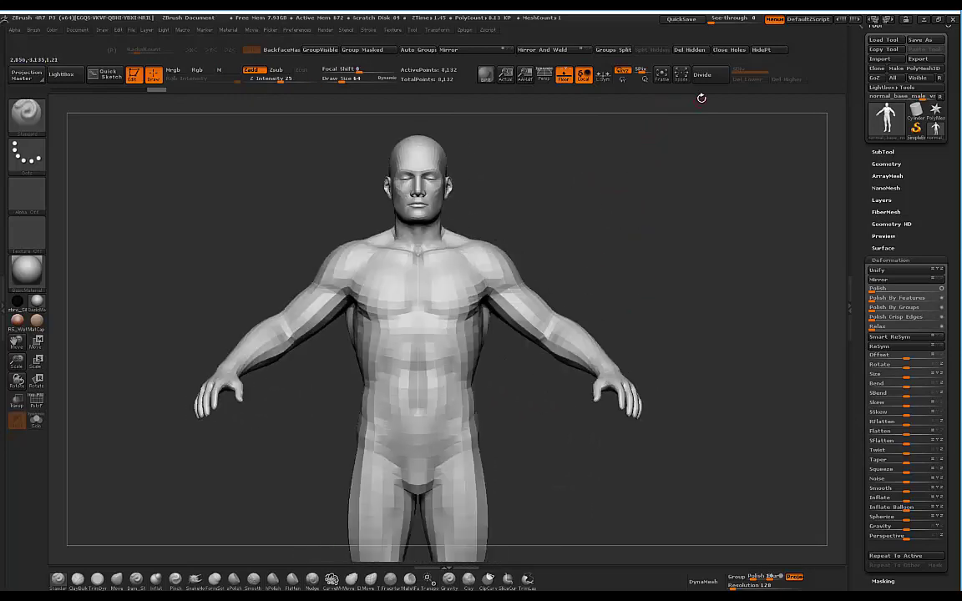
Divide the male base mesh once to reach subdivision level 2
scroll(917, 202, "down", 1)
left_click_drag(797, 129, 693, 125)
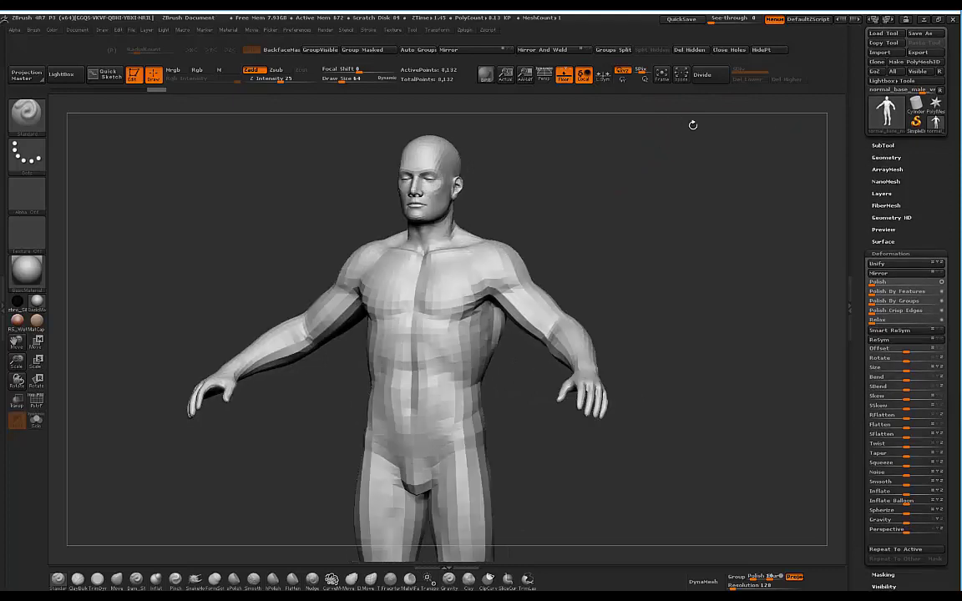
left_click(701, 75)
left_click_drag(610, 189, 813, 182)
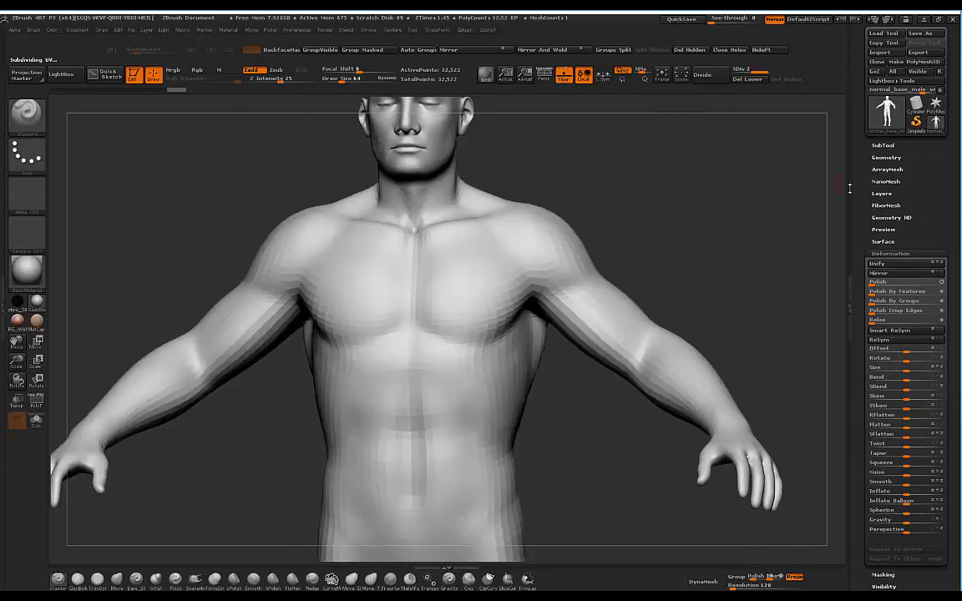
Add a new sculpting layer to the subdivided male base mesh
left_click(881, 194)
left_click_drag(695, 214, 703, 249, "alt")
left_click_drag(684, 159, 843, 203, "alt")
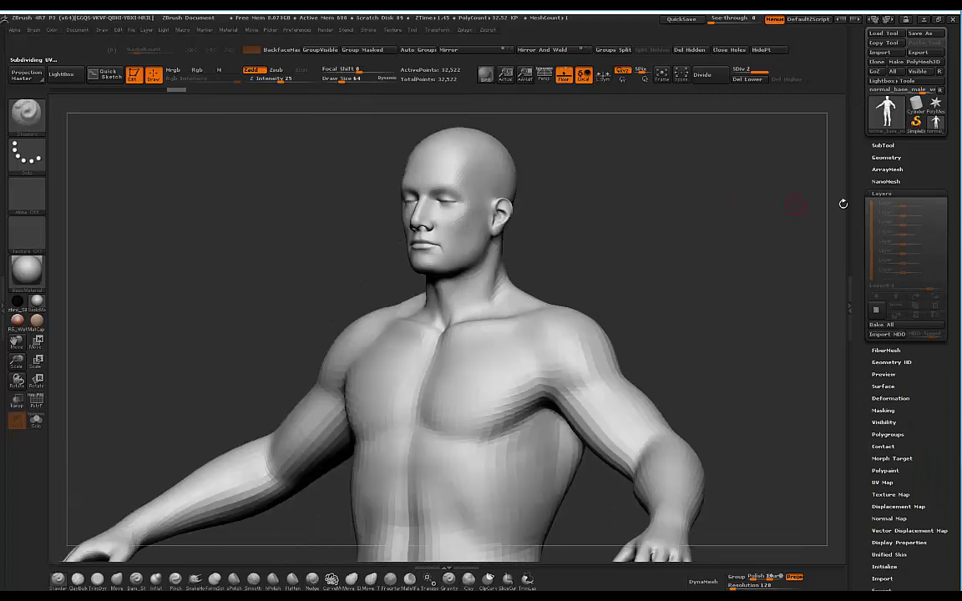
left_click(877, 311)
left_click_drag(583, 178, 661, 208)
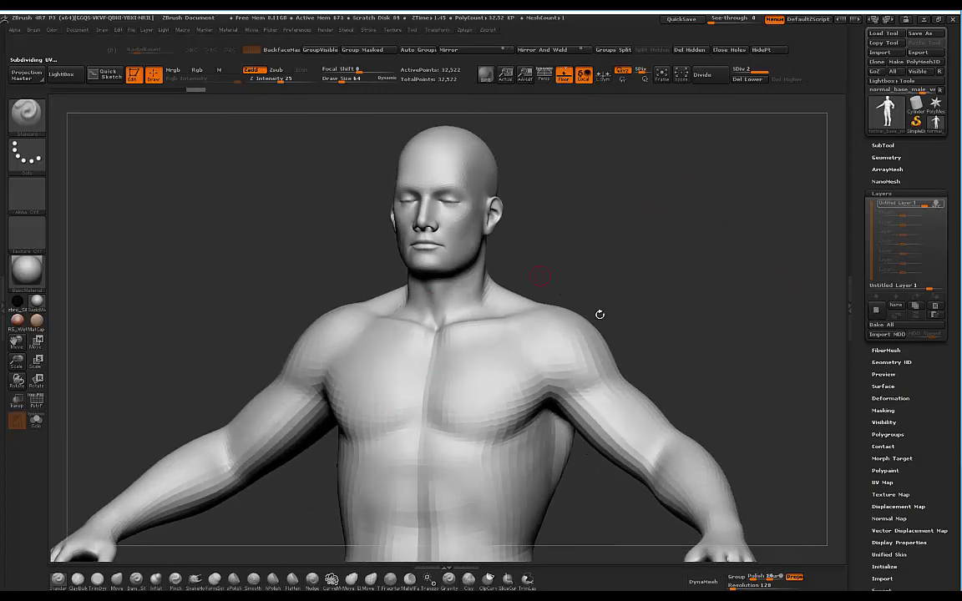
left_click_drag(600, 314, 823, 172, "shift")
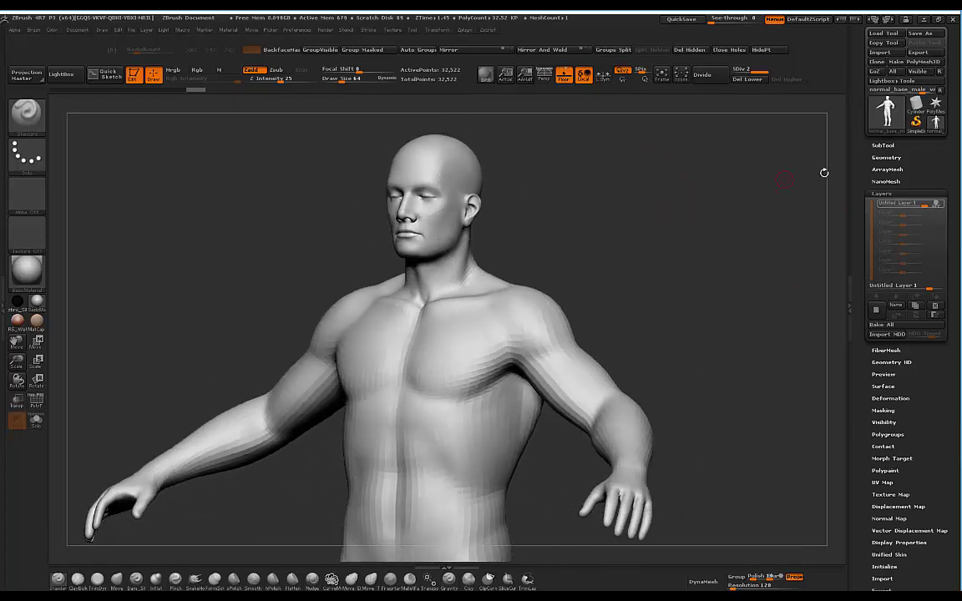
Mask a small spot on the male figure's left earlobe with draw size 12
left_click(878, 145)
left_click_drag(640, 185, 523, 316, "alt")
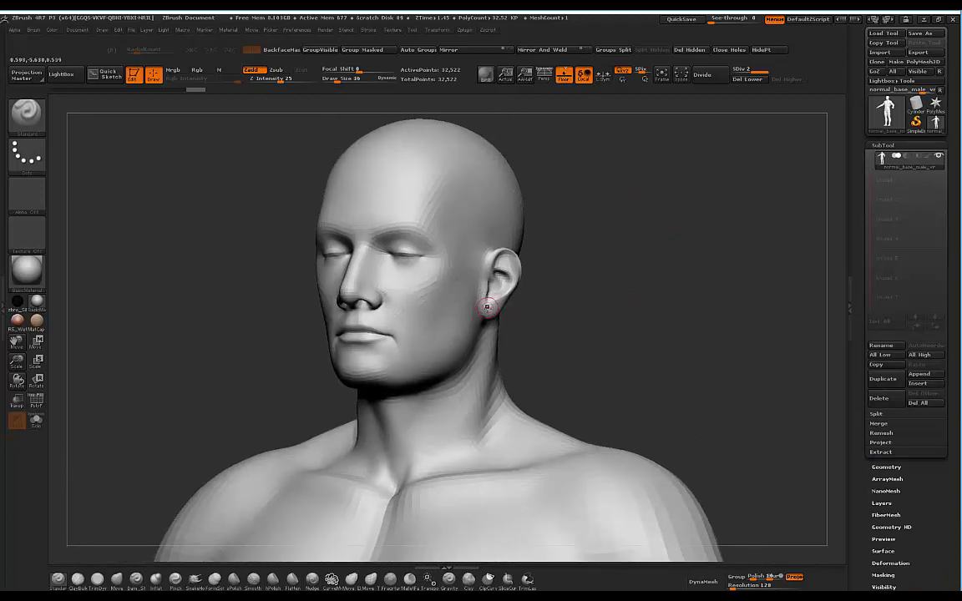
key("ctrl")
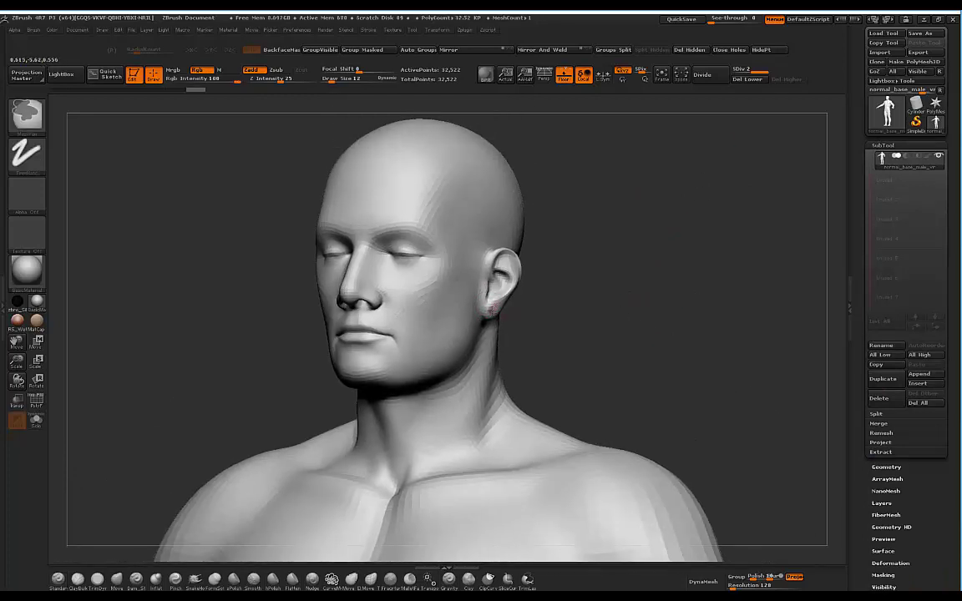
key("b")
key("s")
key("t")
Extract the masked earlobe spot as a new subtool with thickness 0.001 and reselect the male base mesh
left_click(881, 452)
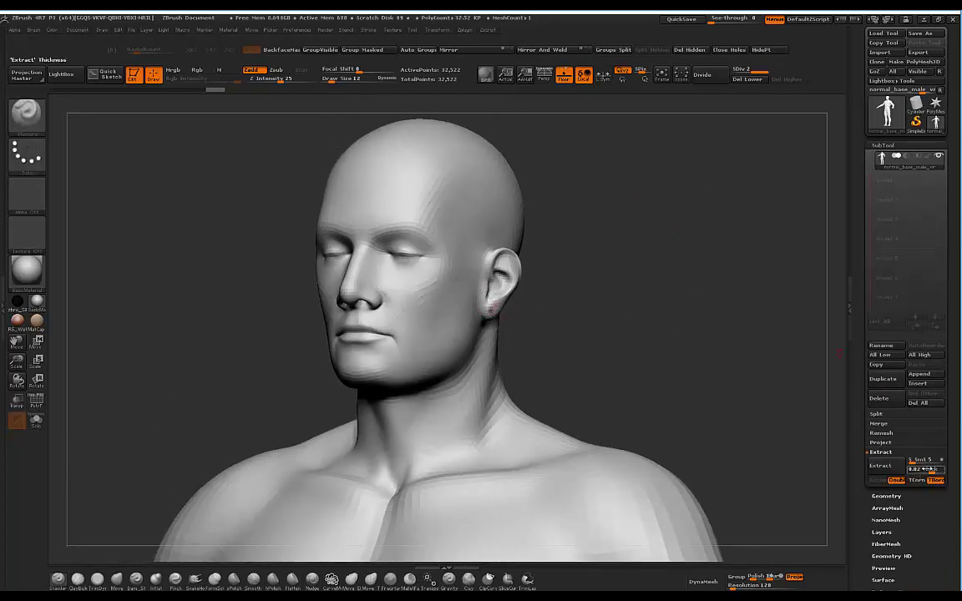
left_click(919, 469)
type("0.00")
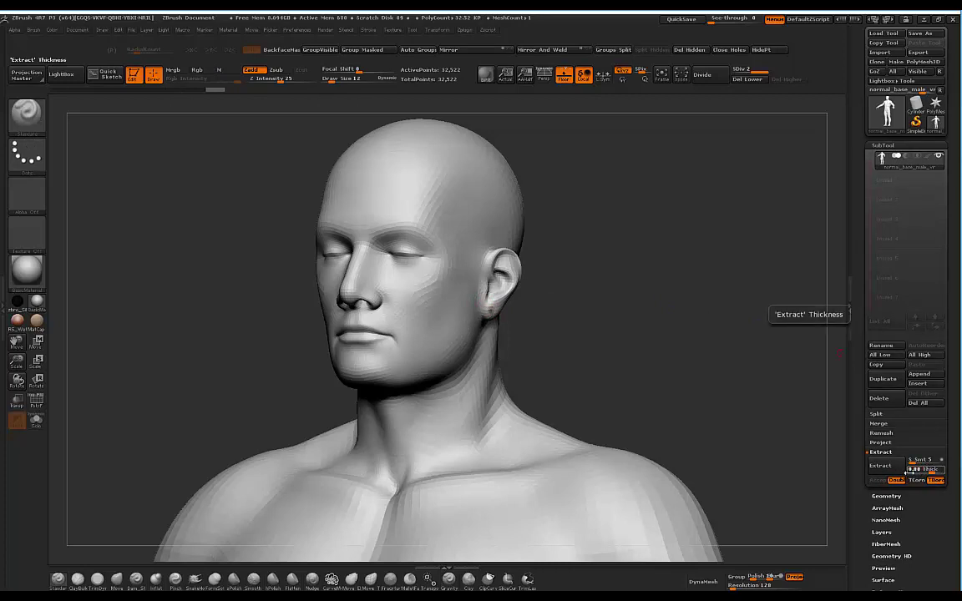
type("1")
left_click(891, 466)
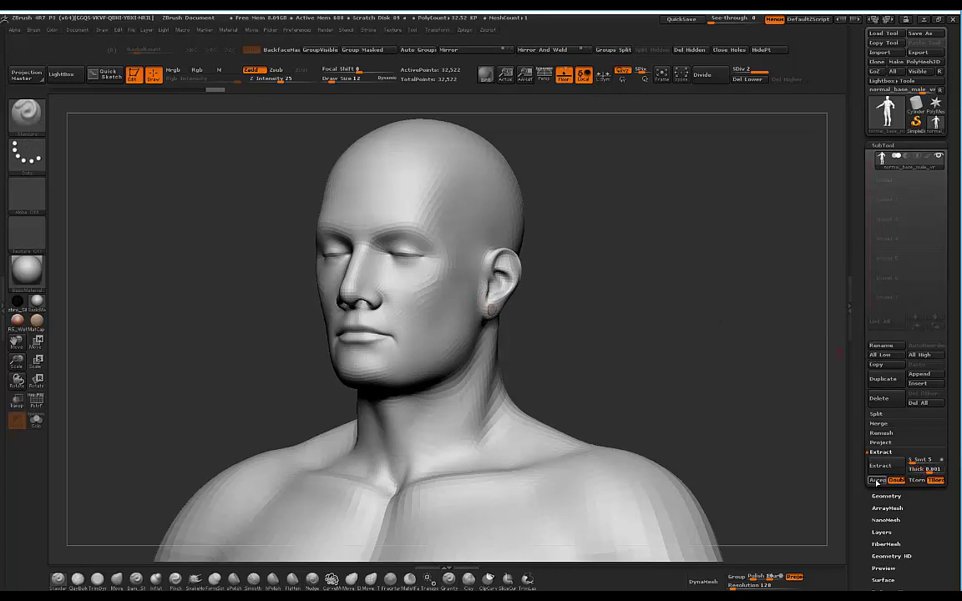
left_click(876, 481)
left_click(939, 187)
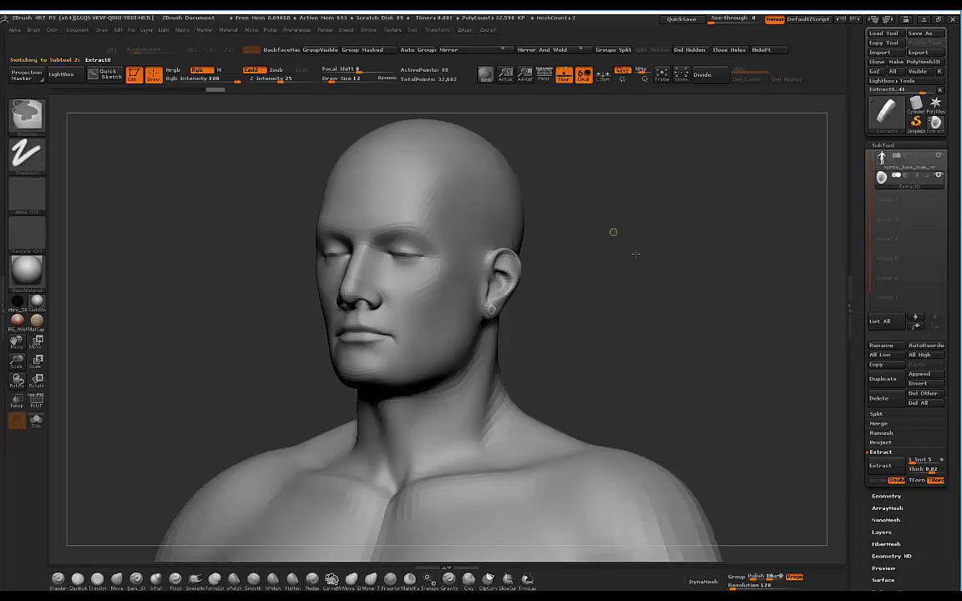
left_click_drag(614, 233, 681, 255, "shift")
left_click(927, 164)
left_click_drag(578, 207, 659, 208, "shift")
Load RIG_BASIC_HUMAN.ZTL from the Pose practice folder on the Desktop and frame the rig
left_click(882, 35)
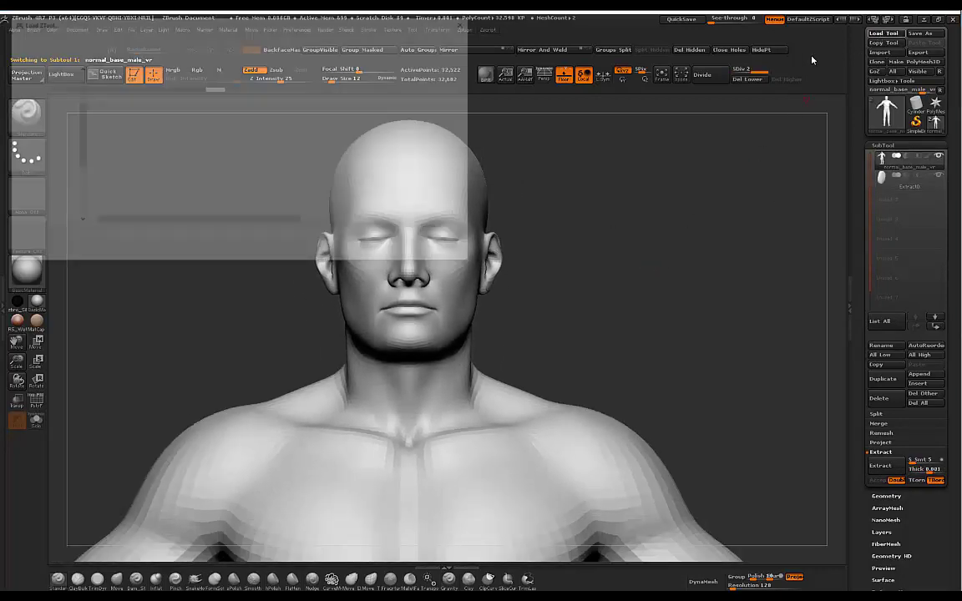
left_click(41, 136)
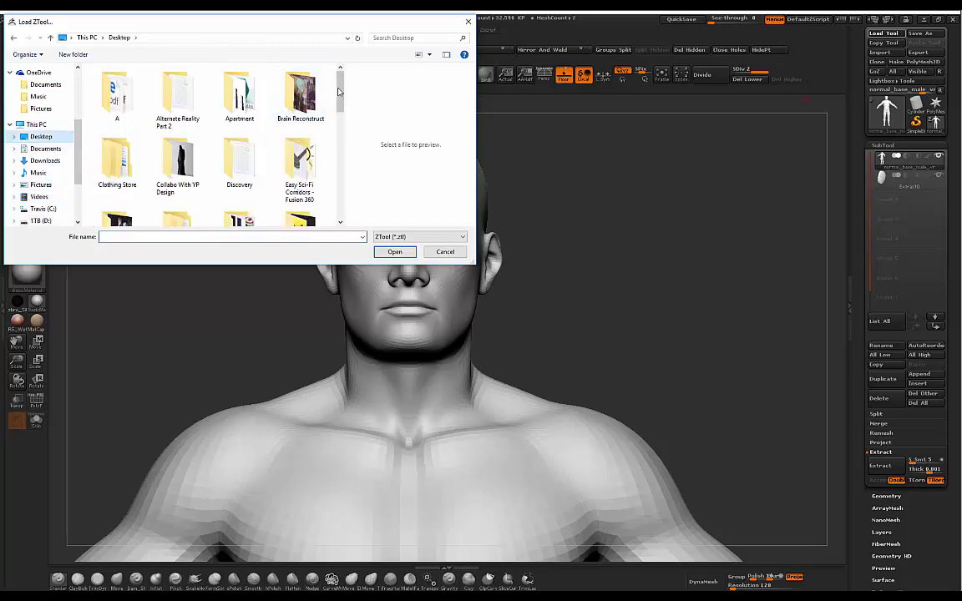
scroll(267, 138, "down", 5)
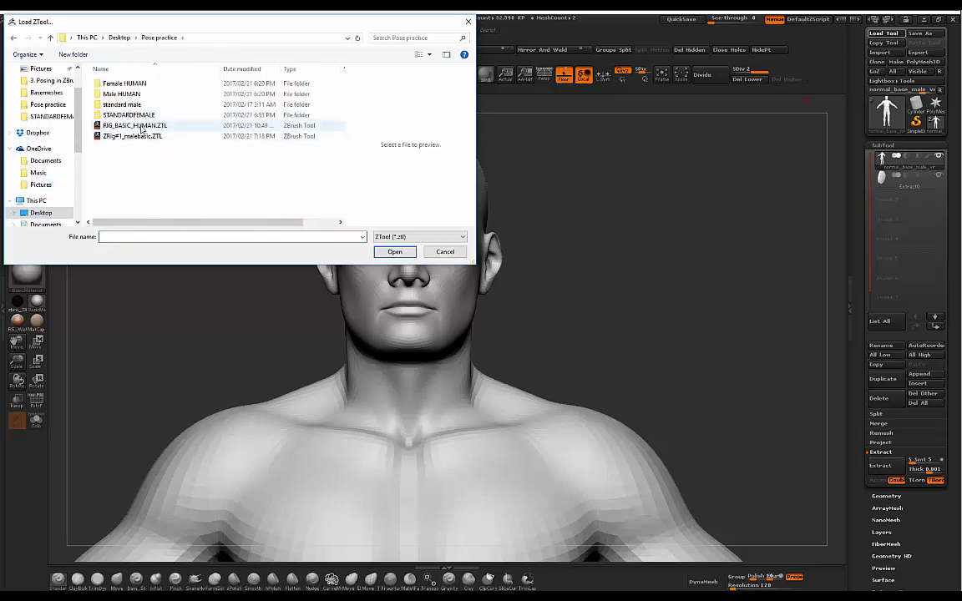
left_click(141, 126)
left_click(395, 252)
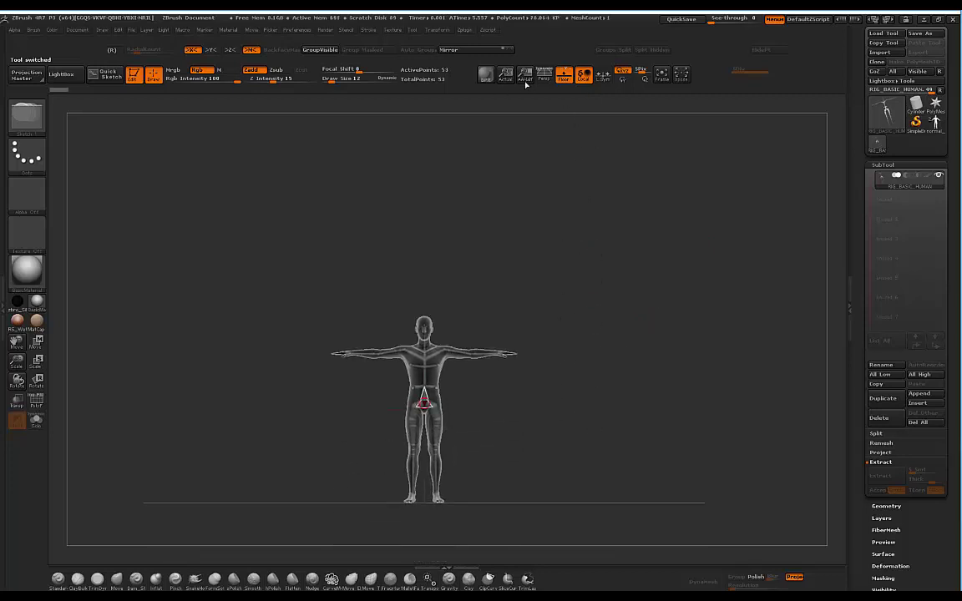
key("f")
left_click_drag(609, 311, 734, 209, "alt")
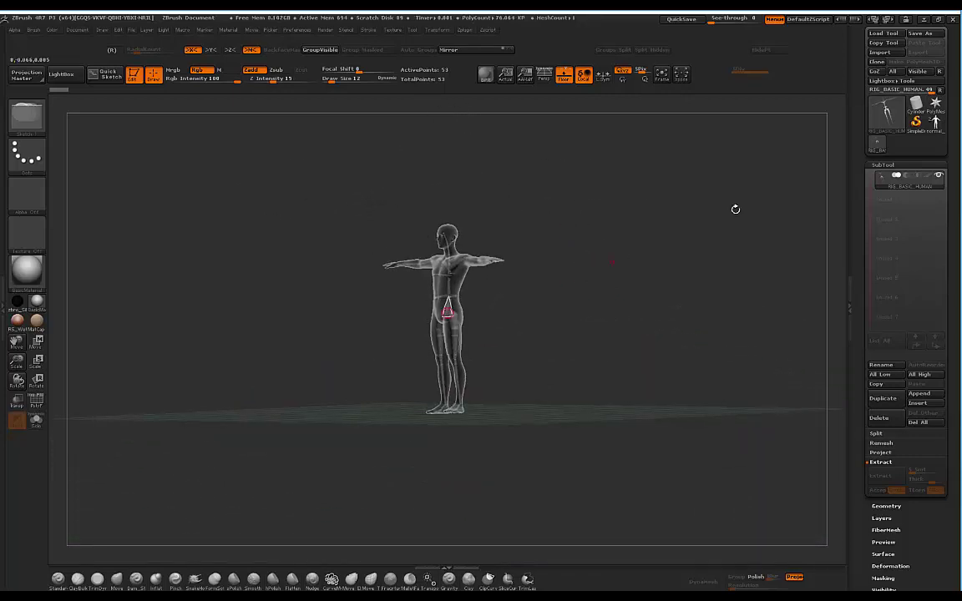
Compare the basic human rig with the male mesh and copy the rig using Transpose Master's StoreTM Rig
left_click_drag(608, 228, 556, 221)
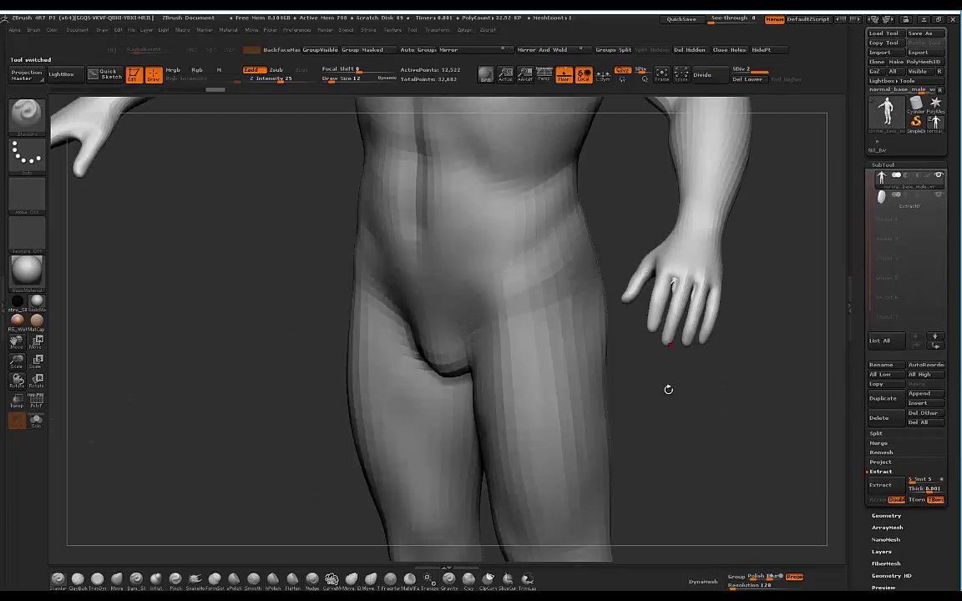
left_click_drag(670, 391, 760, 184)
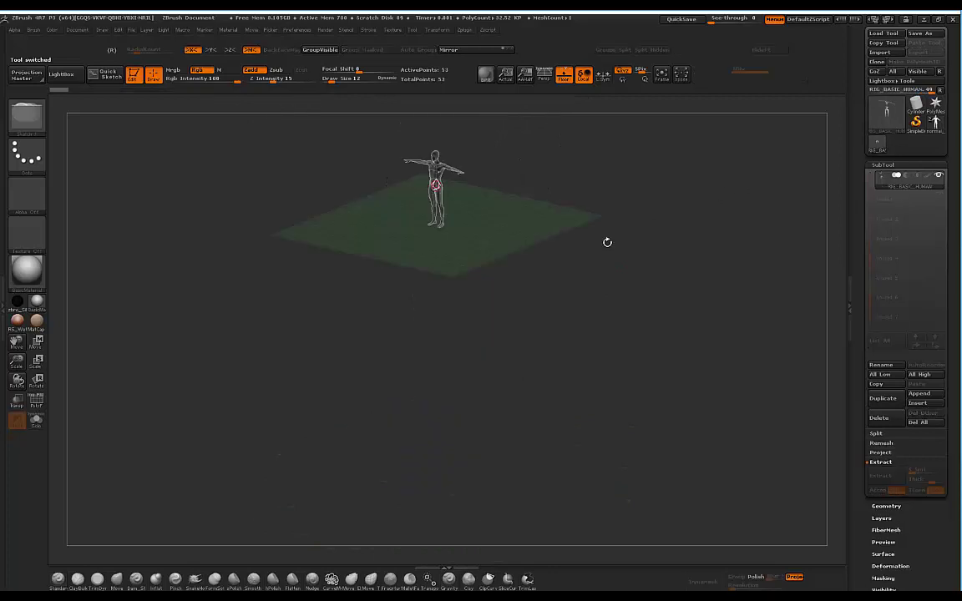
mouse_move(607, 242)
left_mouse_down("shift")
mouse_move(619, 208)
mouse_move(603, 244)
mouse_move(664, 373)
mouse_move(664, 275)
mouse_move(630, 251)
mouse_move(665, 281)
mouse_move(645, 291)
left_mouse_up("shift")
left_click_drag(949, 57, 948, 103)
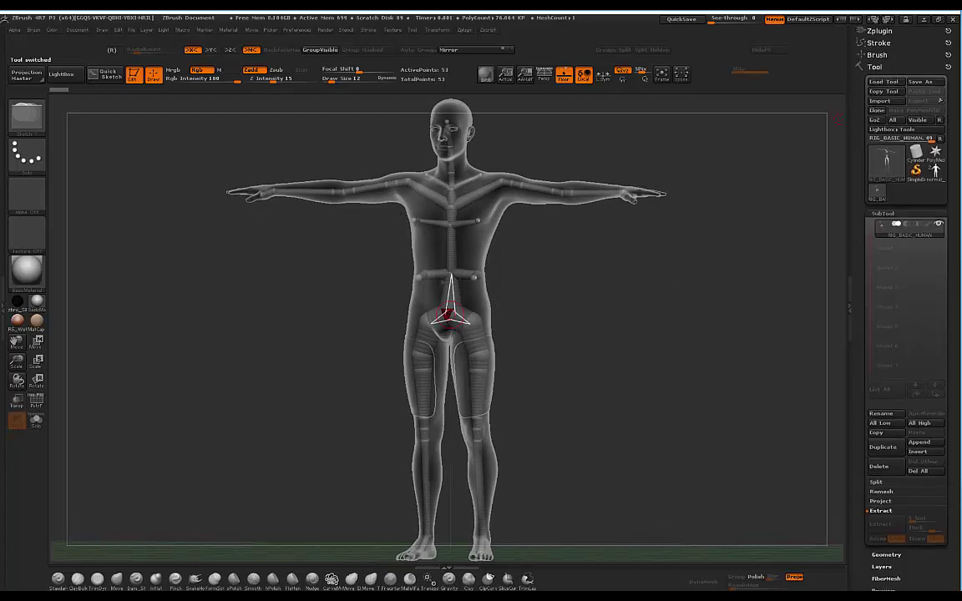
left_click(878, 31)
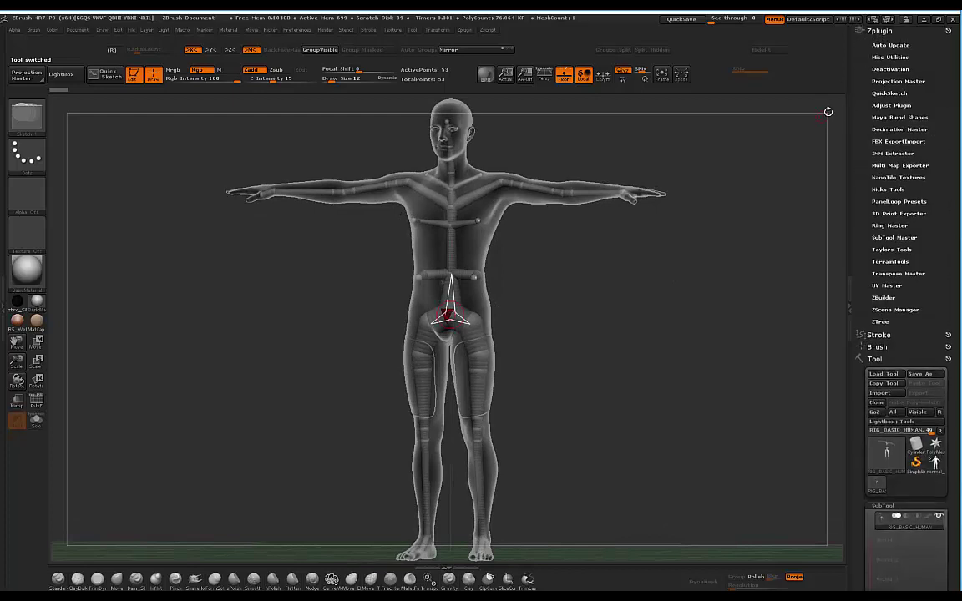
left_click(889, 273)
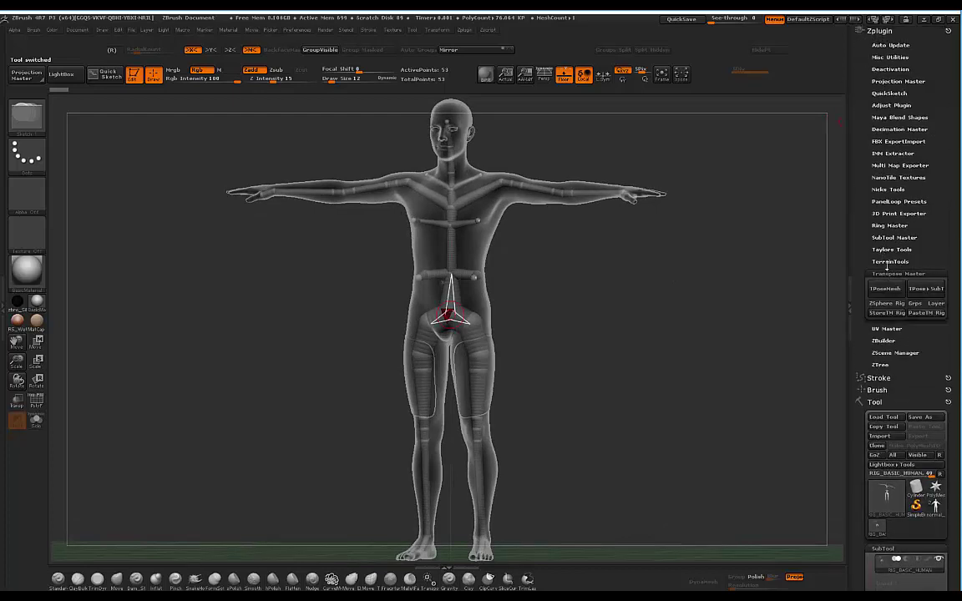
left_click(885, 313)
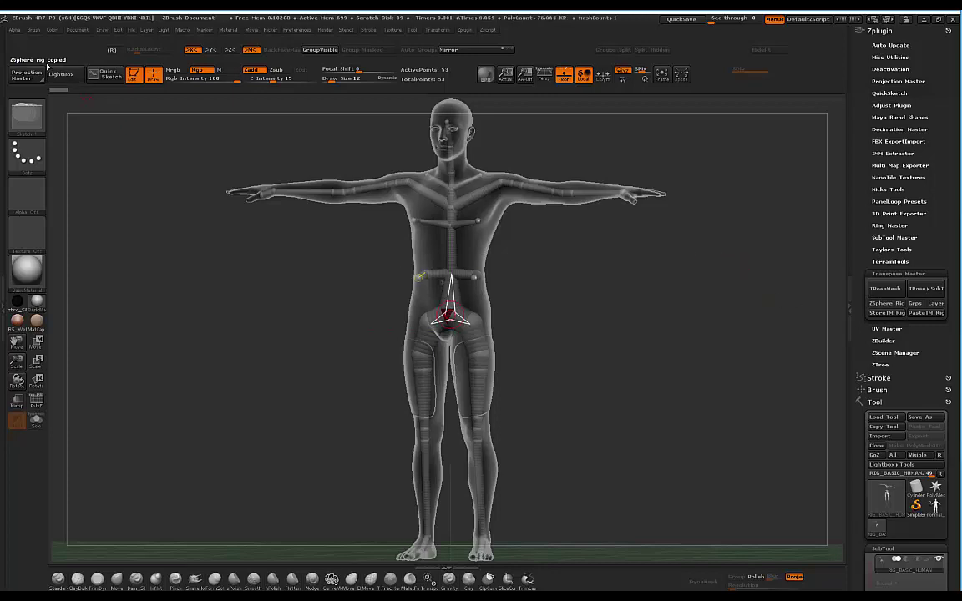
Build the male mesh's Transpose Master pose mesh with ZSphere Rig enabled and paste the stored rig into it
left_click(936, 505)
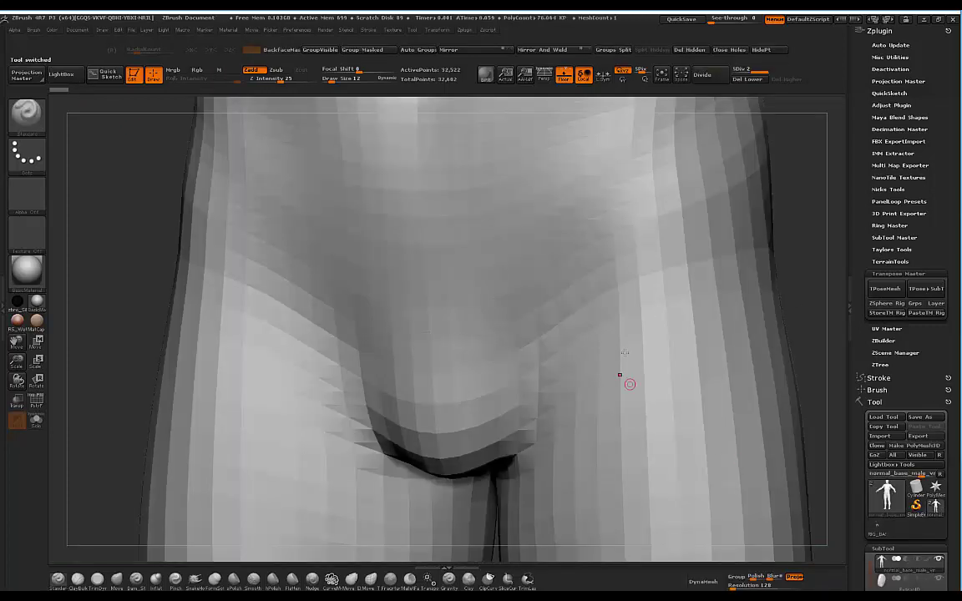
right_click_drag(597, 424, 607, 375, "ctrl")
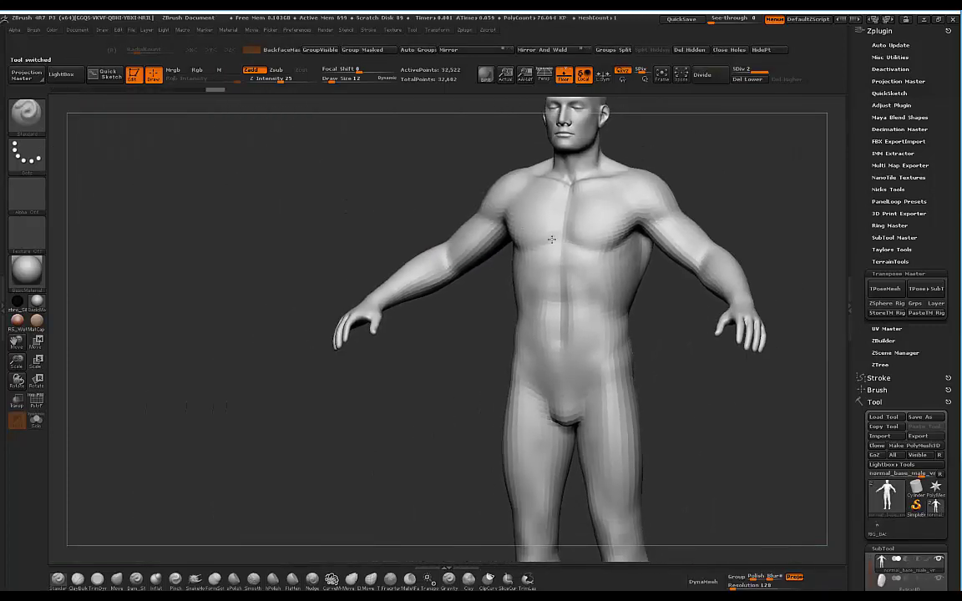
scroll(547, 408, "down", 5)
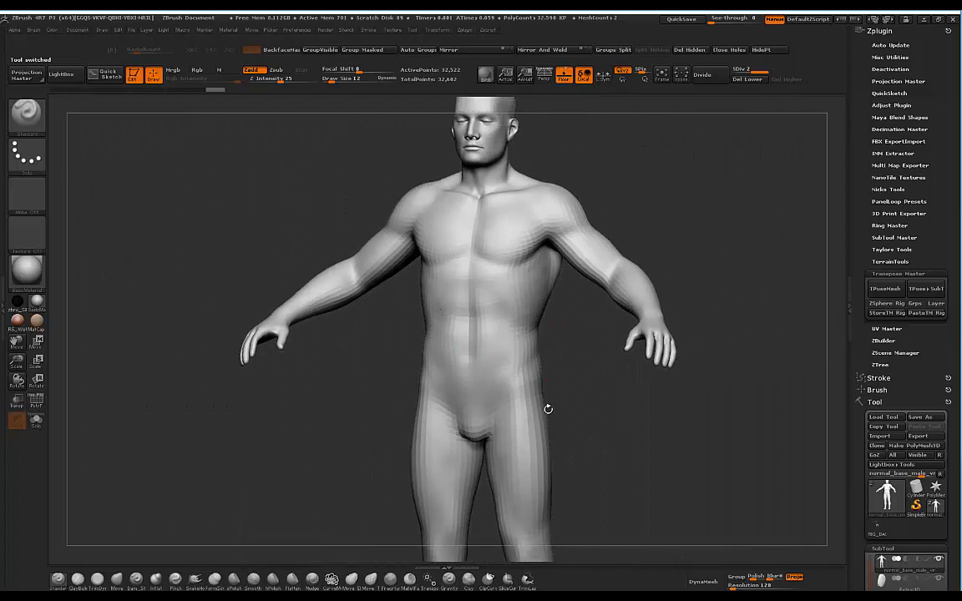
left_click_drag(618, 347, 675, 300)
left_click_drag(705, 248, 686, 215)
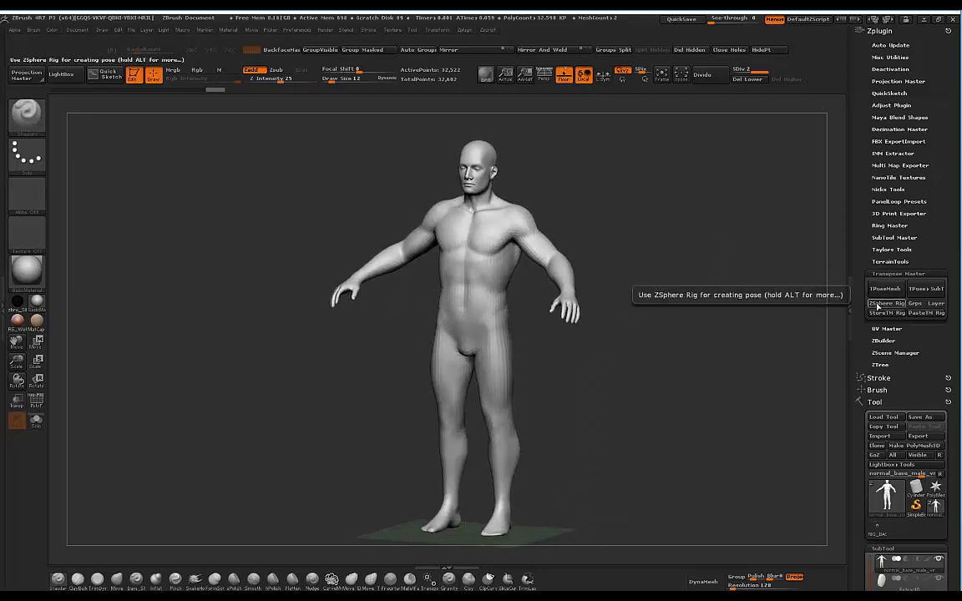
left_click(884, 303)
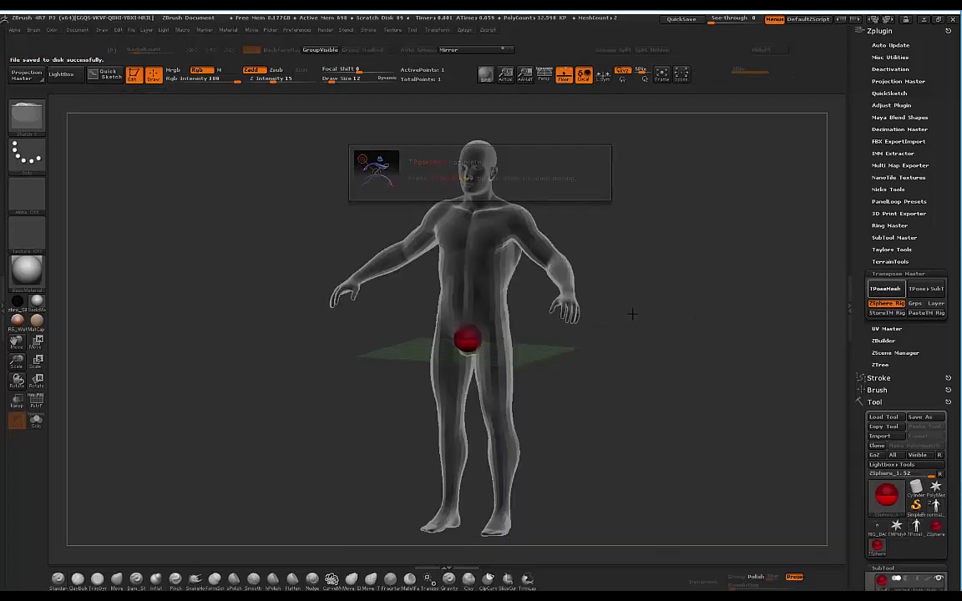
left_click_drag(628, 326, 781, 290, "shift")
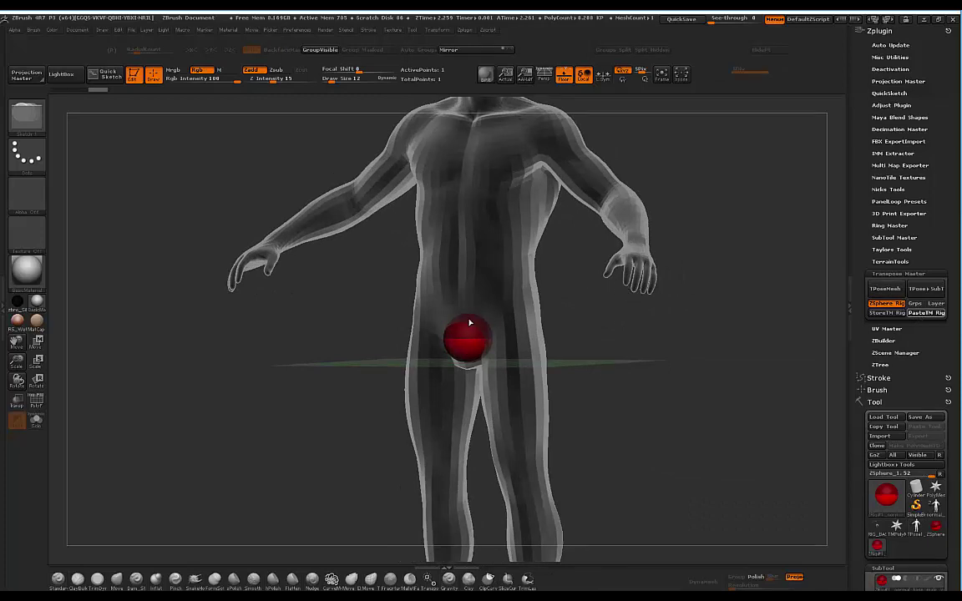
left_click_drag(577, 321, 478, 362, "shift")
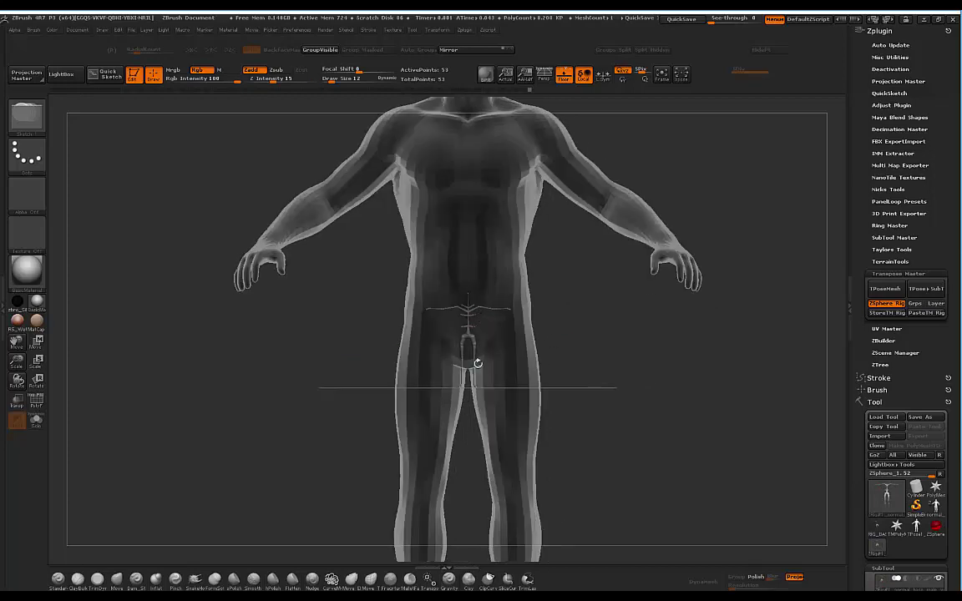
Enlarge and align the tiny pasted ZSphere rig with the Size and Offset deformations until it spans the male mesh's body
left_click_drag(598, 335, 574, 356, "alt")
left_click_drag(664, 281, 618, 247)
left_click_drag(639, 337, 557, 293, "shift")
left_click_drag(652, 287, 632, 308)
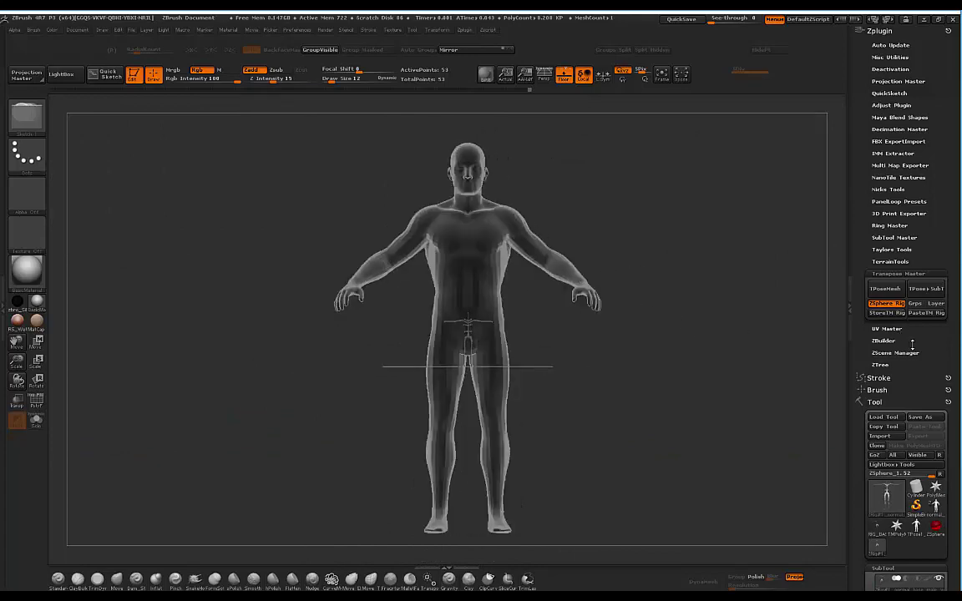
scroll(940, 355, "down", 10)
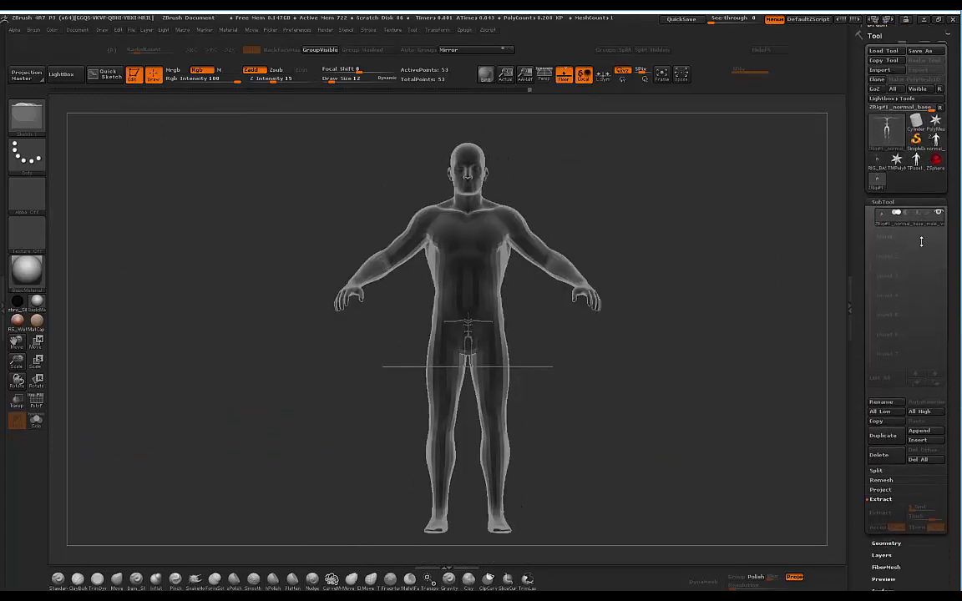
left_click(890, 468)
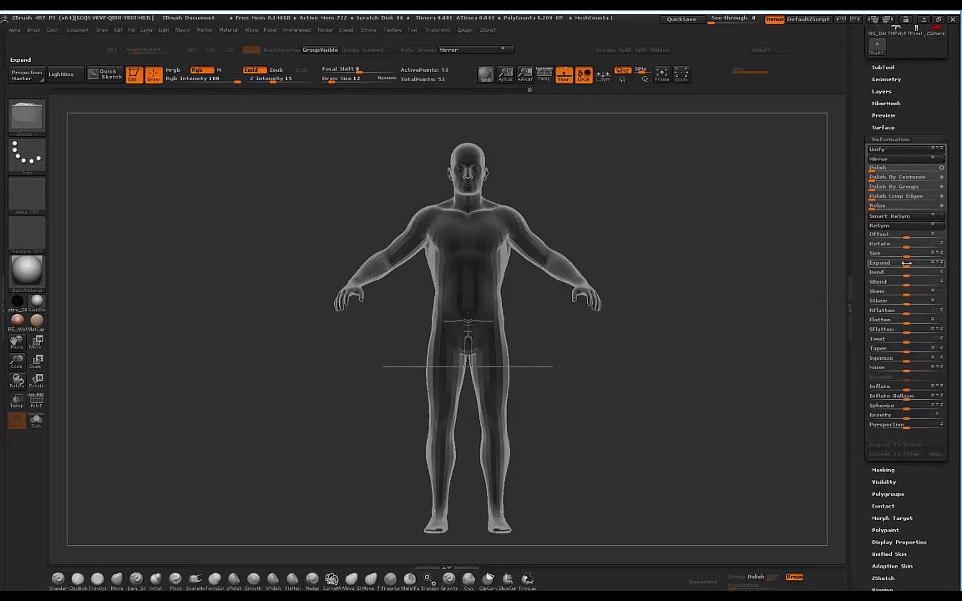
mouse_move(925, 255)
left_mouse_down()
mouse_move(915, 257)
mouse_move(939, 261)
mouse_move(910, 253)
left_mouse_up()
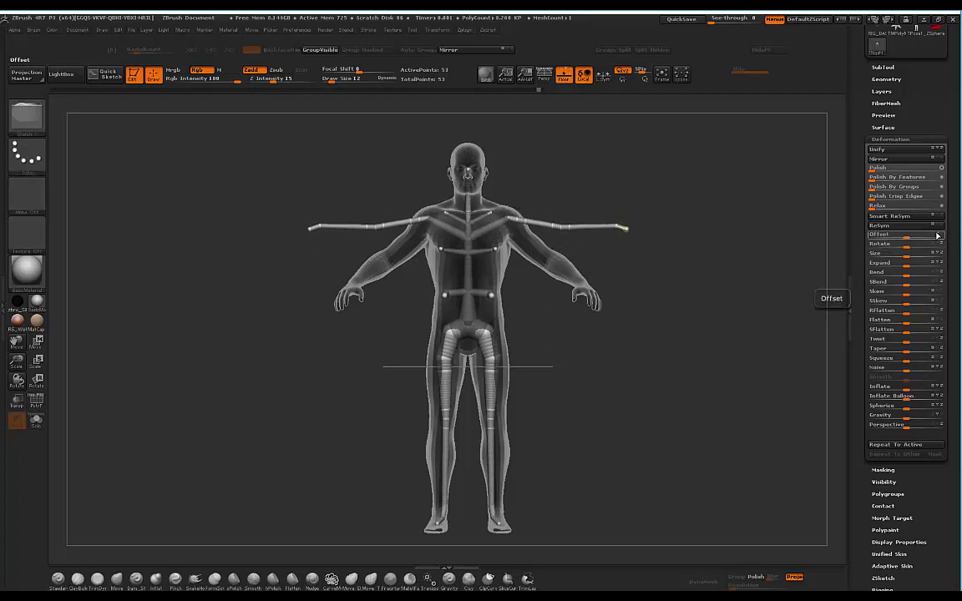
Switch to Move mode and set the draw size to 445 for adjusting the rig's arm joints
left_click_drag(679, 267, 514, 262, "shift")
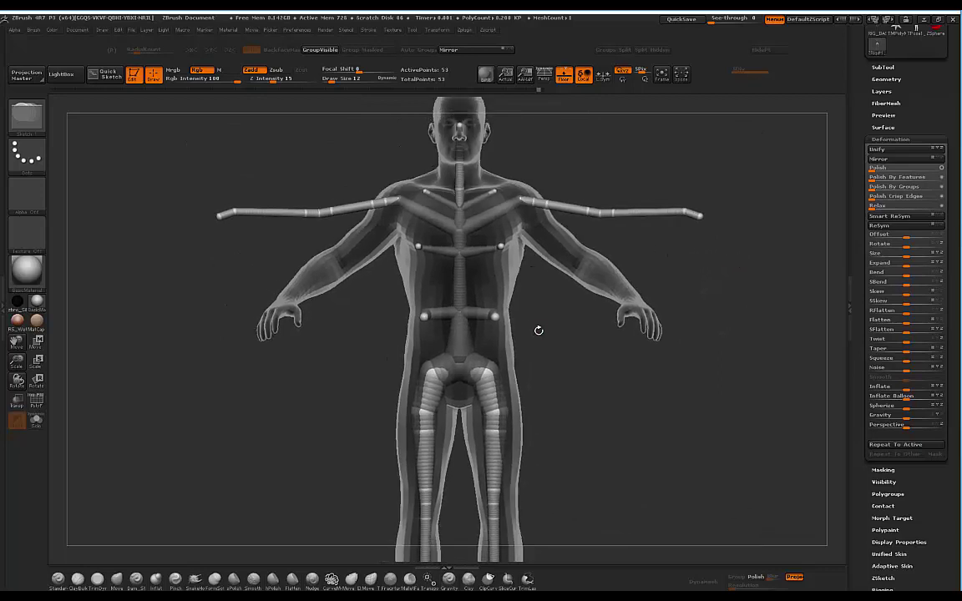
key("w")
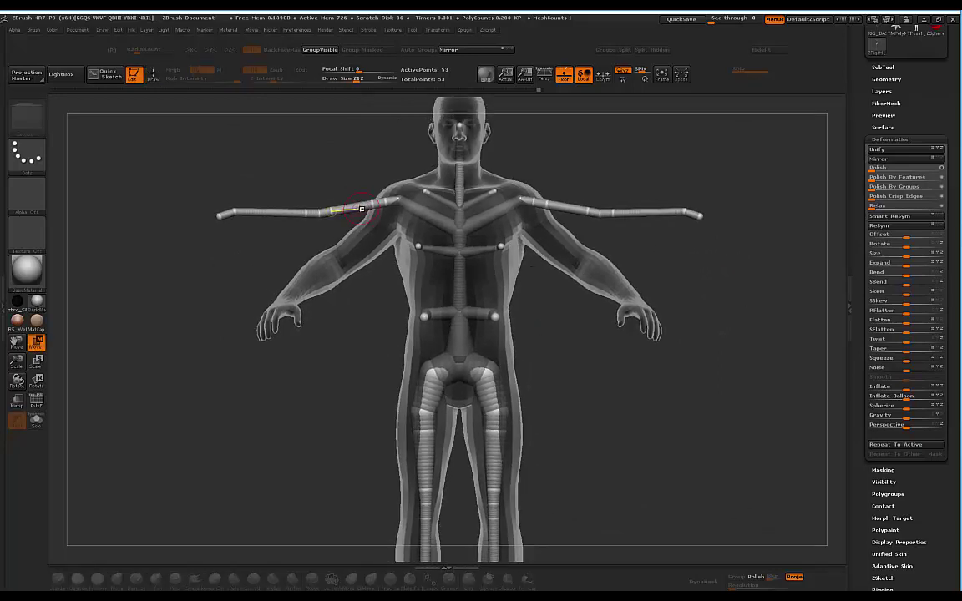
left_click_drag(357, 78, 369, 81)
left_click_drag(331, 211, 390, 203)
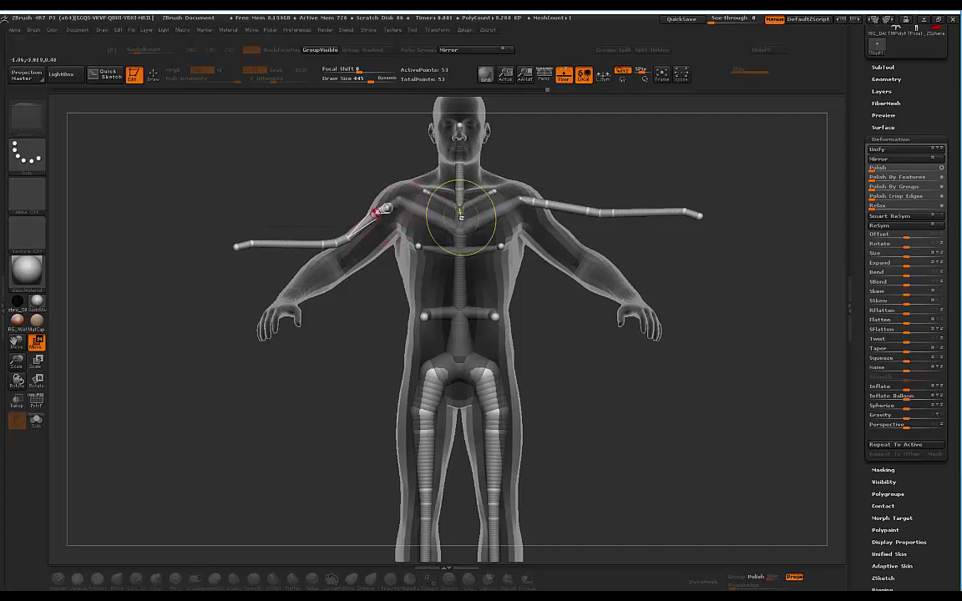
key("ctrl+z")
key("ctrl+z")
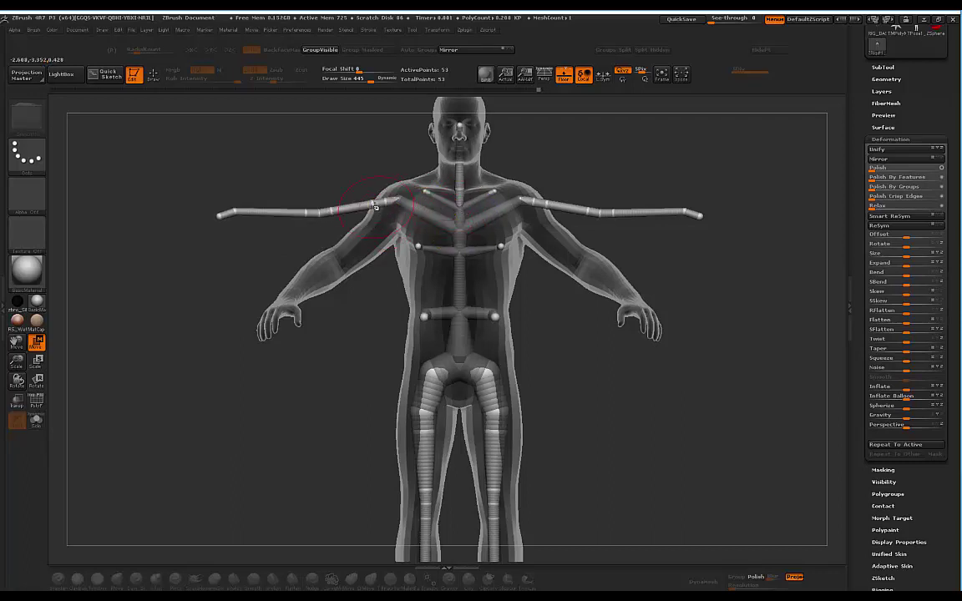
With X symmetry on, move the shoulder, upper-arm and elbow joints down into the mesh's arms, using a smaller draw size
left_click_drag(371, 204, 398, 196)
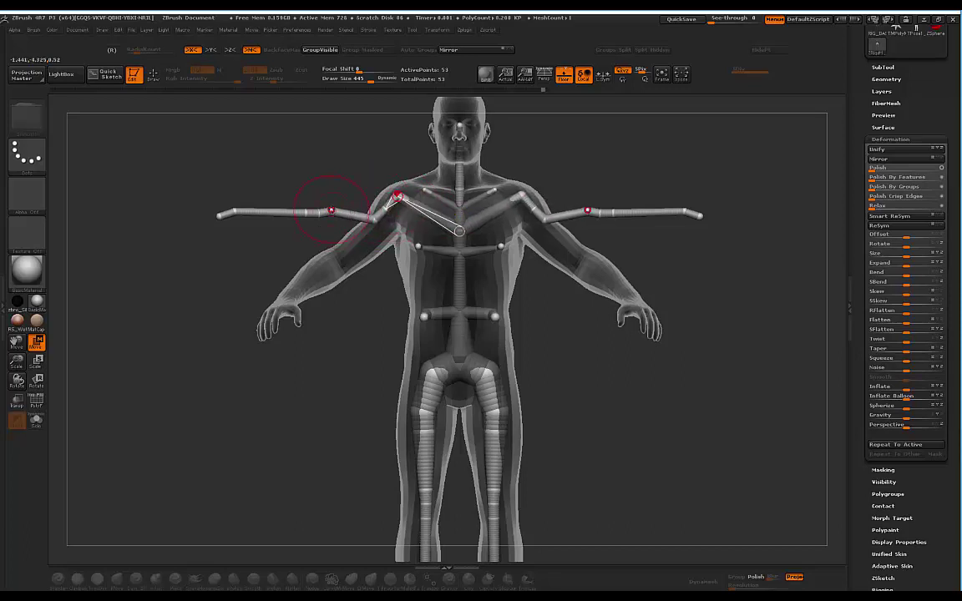
left_click_drag(331, 208, 331, 245)
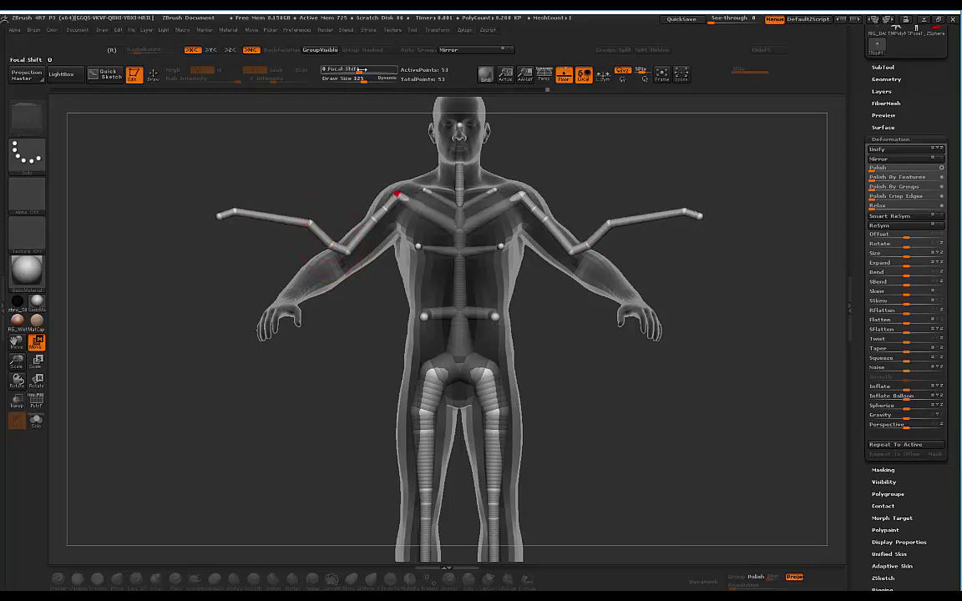
left_click_drag(363, 80, 351, 79)
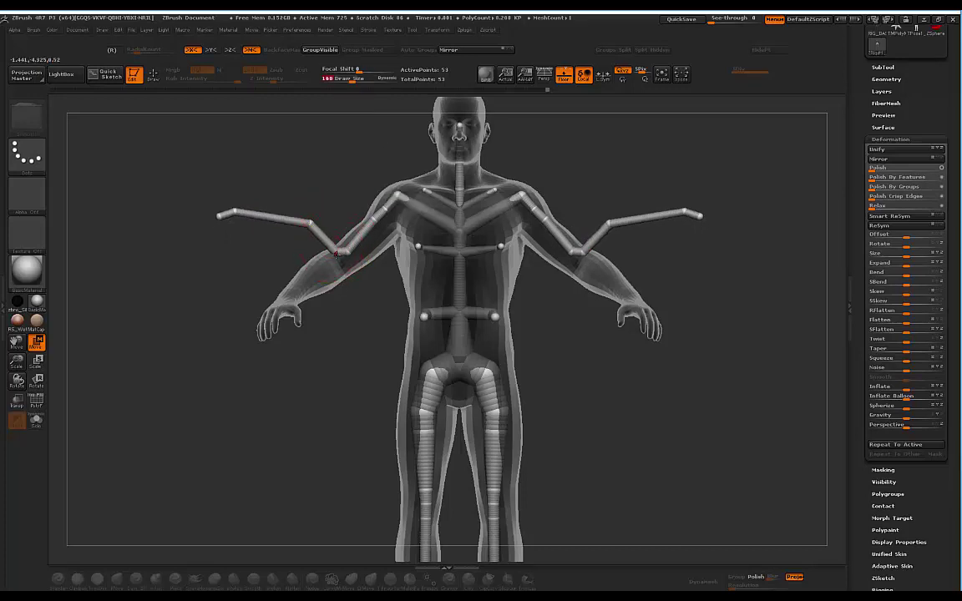
left_click_drag(336, 202, 382, 234)
left_click_drag(321, 233, 327, 267)
left_click_drag(316, 203, 319, 267)
left_click_drag(577, 170, 602, 156)
left_click_drag(677, 369, 583, 440, "alt")
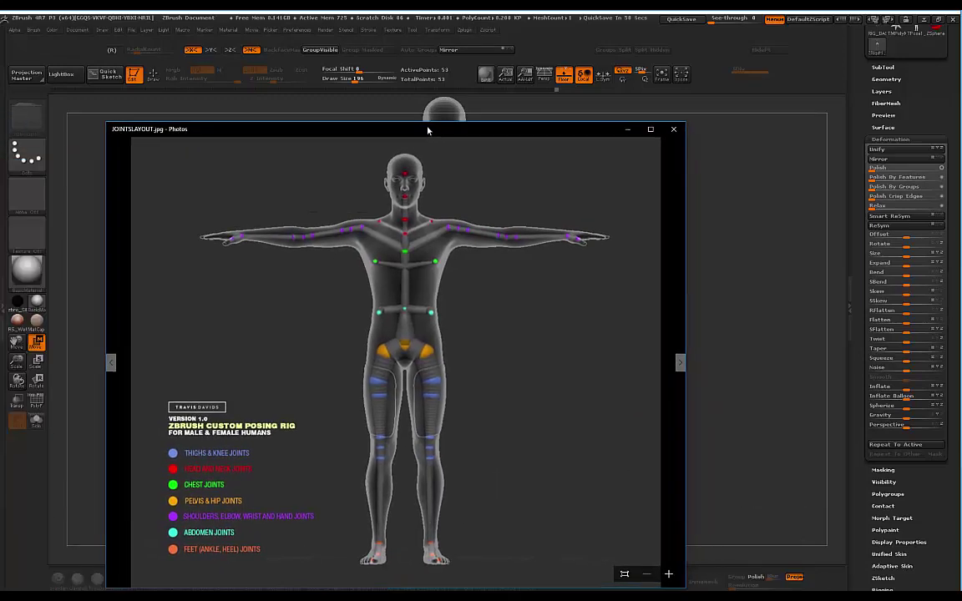
Examine the color-coded joint placement in JOINTSLAYOUT.jpg beside the rig and close the image
left_click_drag(428, 128, 505, 76)
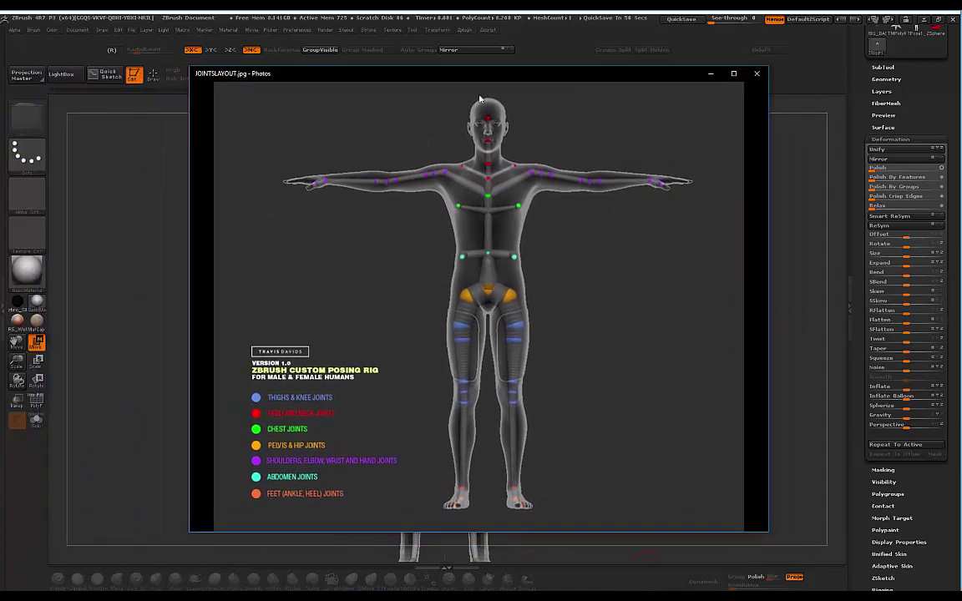
left_click_drag(363, 92, 428, 85)
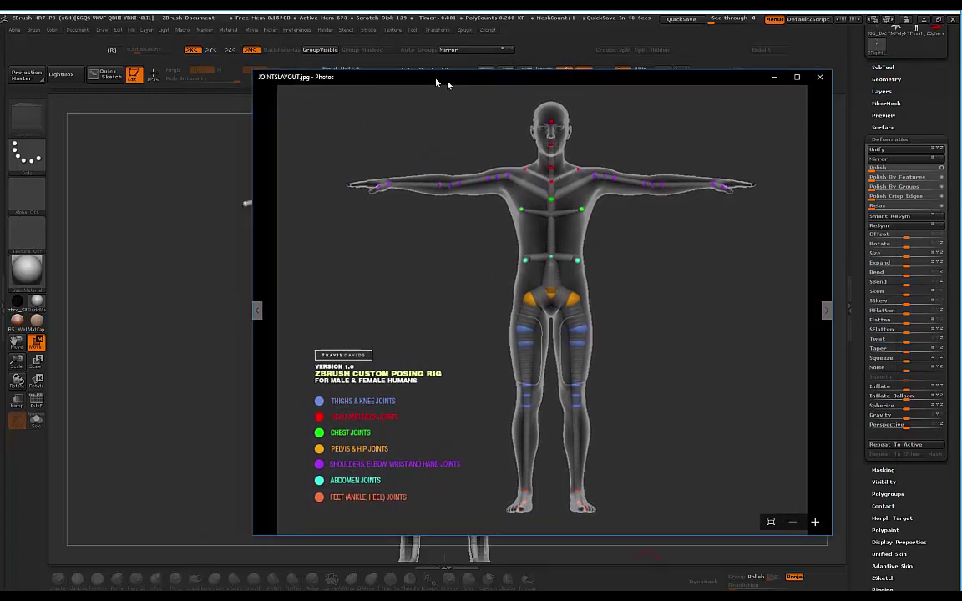
left_click_drag(440, 80, 238, 327)
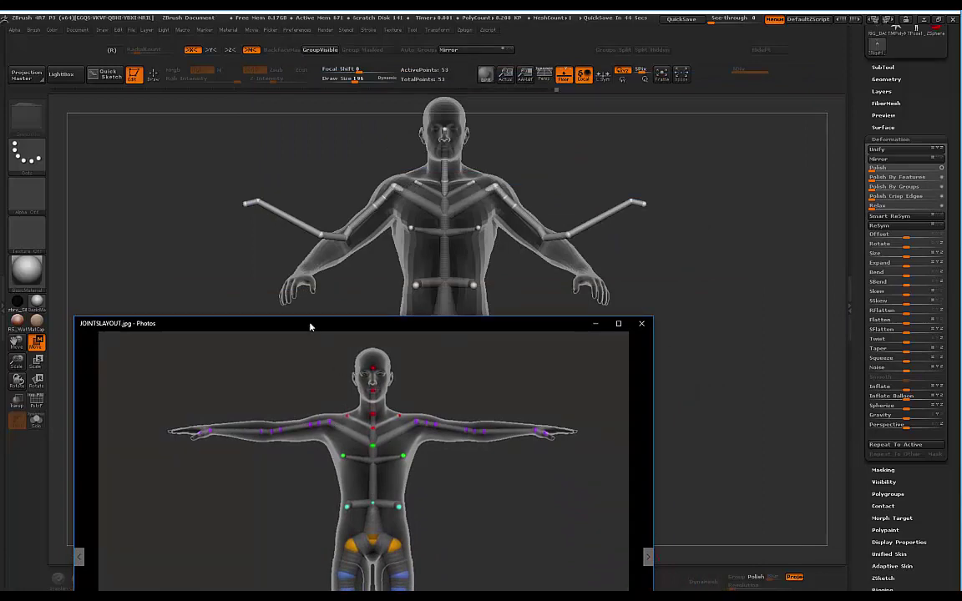
left_click_drag(363, 329, 366, 127)
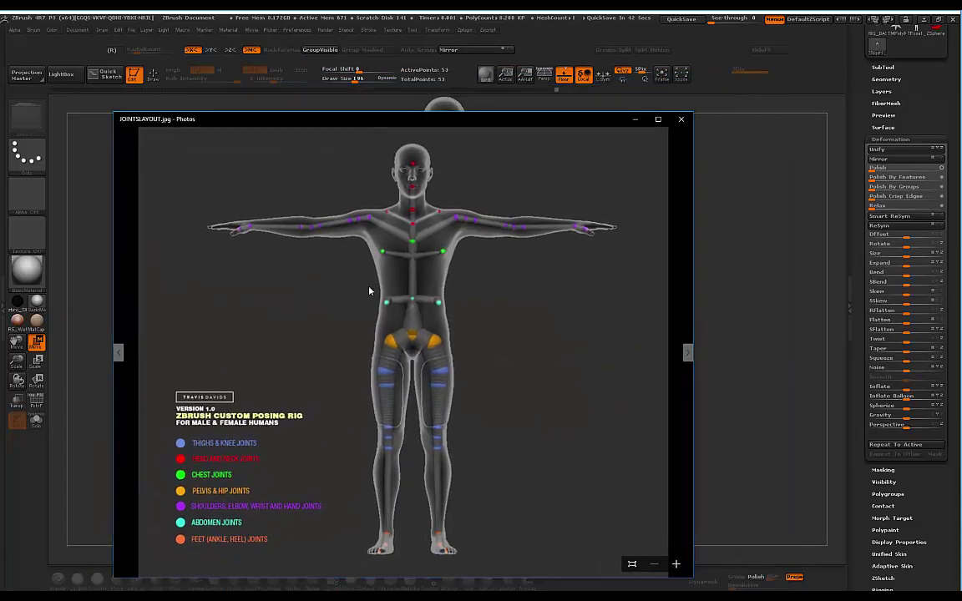
left_click(680, 122)
Check the placement of the fitted rig's abdomen joints inside the torso from an angled and a side view
left_click_drag(560, 152, 518, 151)
left_click_drag(451, 149, 532, 149)
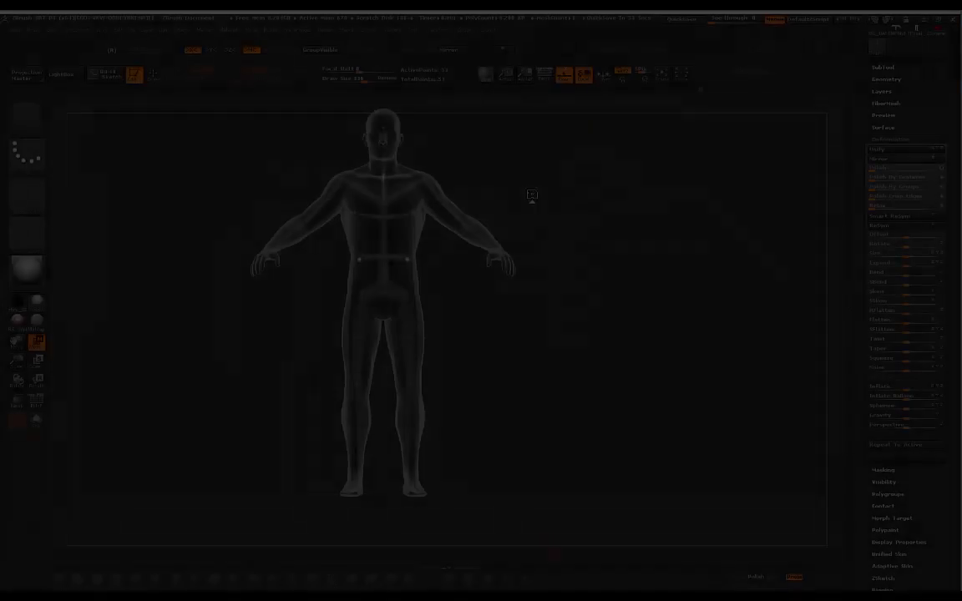
left_click_drag(530, 198, 628, 241)
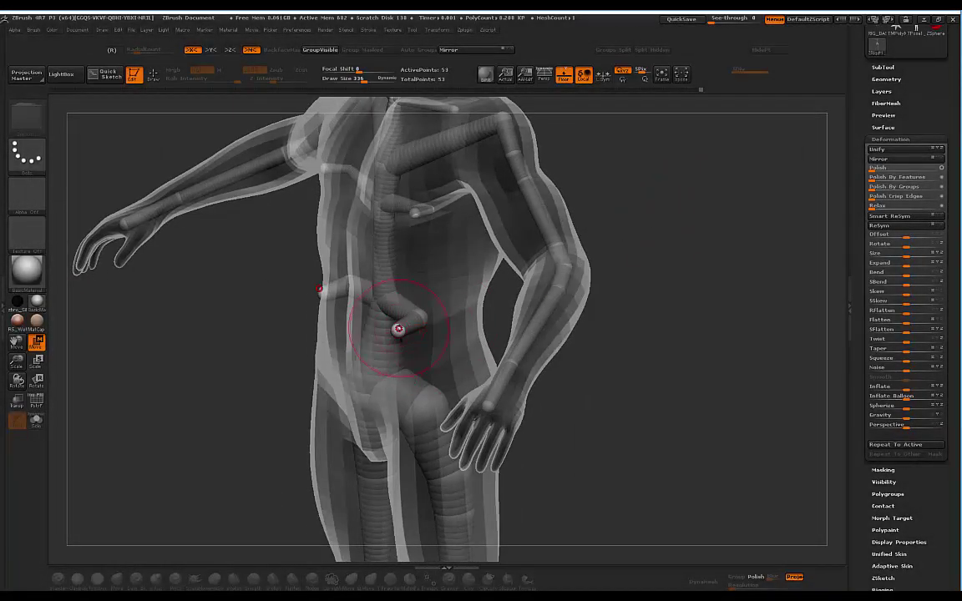
left_click_drag(399, 329, 401, 326)
left_click_drag(619, 226, 612, 197)
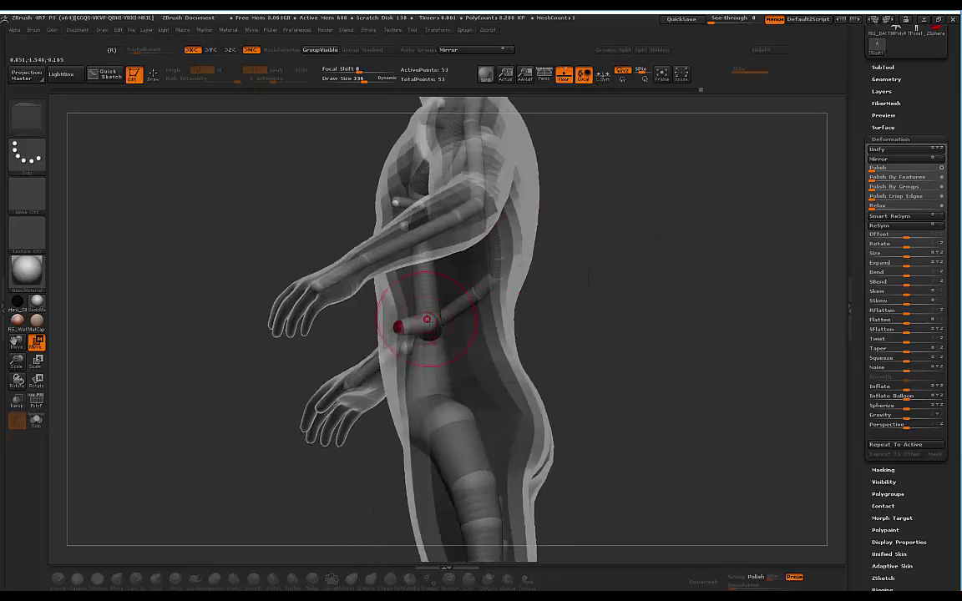
left_click(435, 335)
left_click_drag(594, 242, 606, 311)
Check how the neck, collarbone and shoulder joints sit inside the mesh from the front and side
left_click_drag(627, 228, 558, 121, "shift")
left_click_drag(403, 279, 609, 215)
left_click_drag(634, 116, 628, 216, "alt")
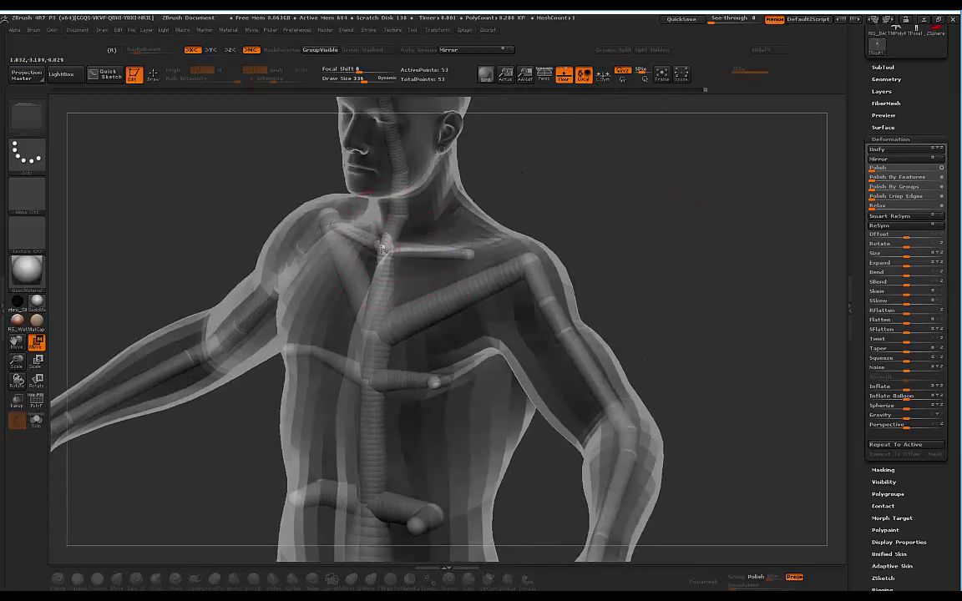
left_click_drag(509, 167, 582, 169)
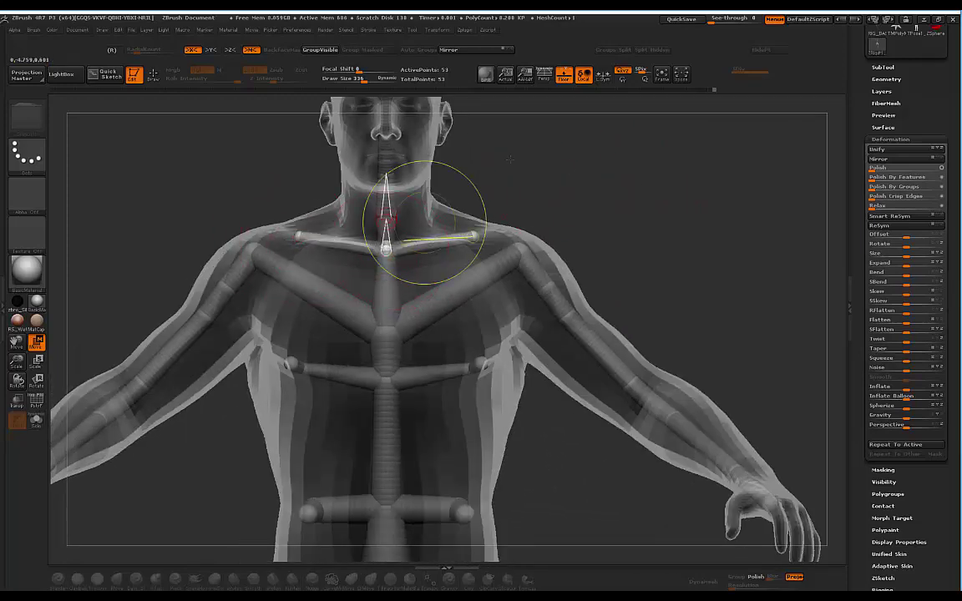
left_click_drag(510, 158, 367, 217)
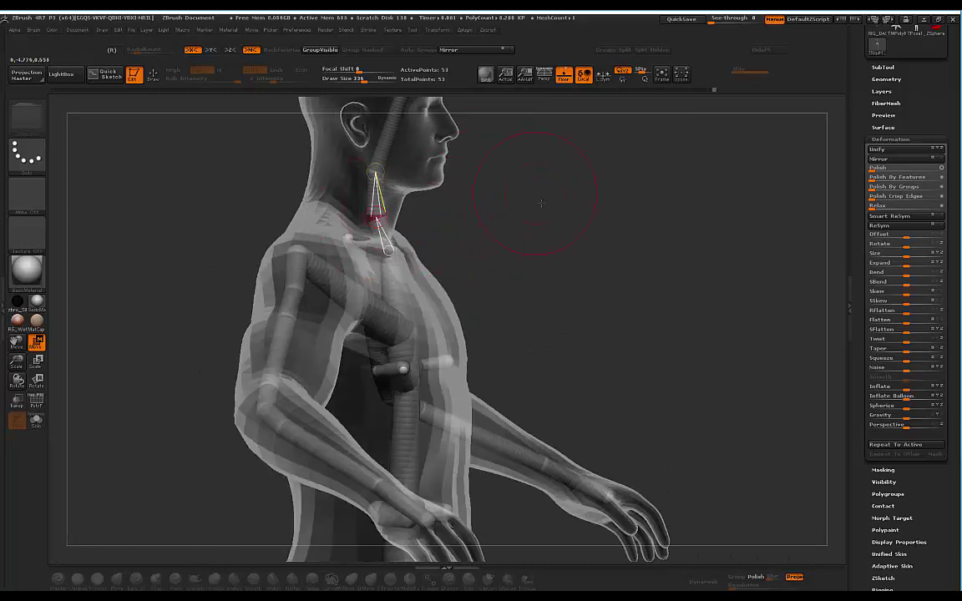
left_click_drag(541, 203, 512, 193)
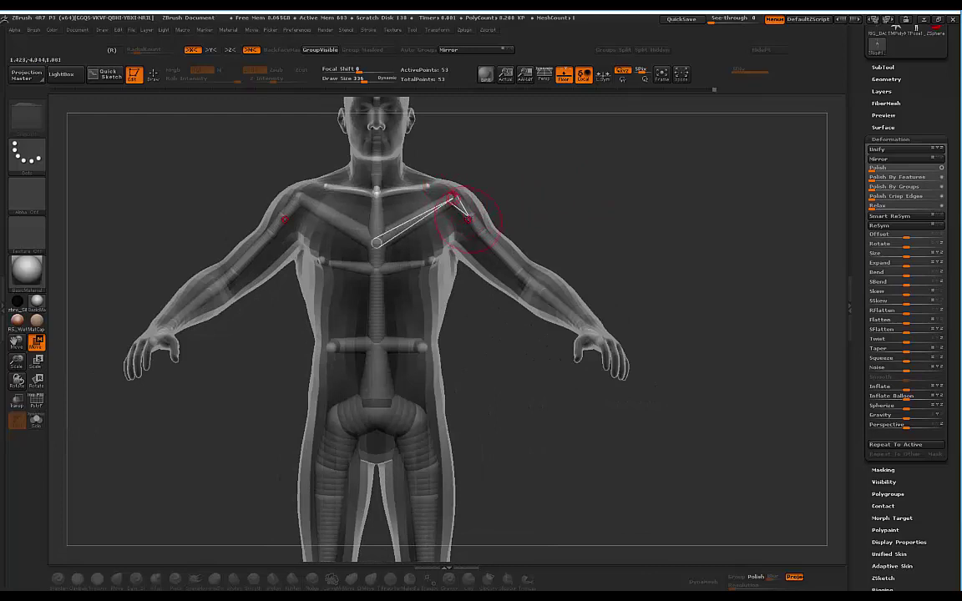
left_click_drag(604, 198, 662, 284)
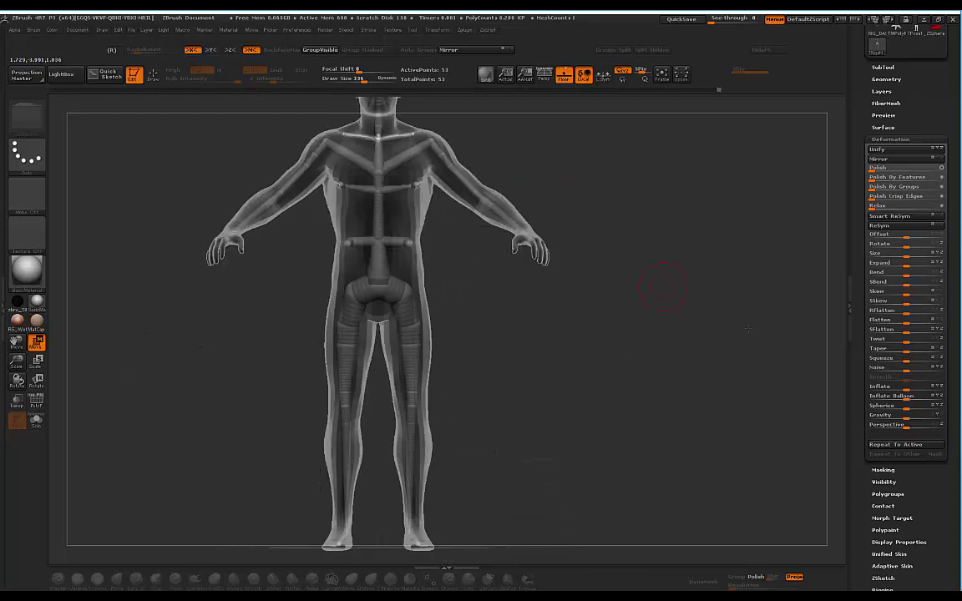
Turn on Bind Mesh in the tool's Rigging options to attach the male mesh to the fitted rig
left_click_drag(940, 483, 932, 422)
left_click(881, 345)
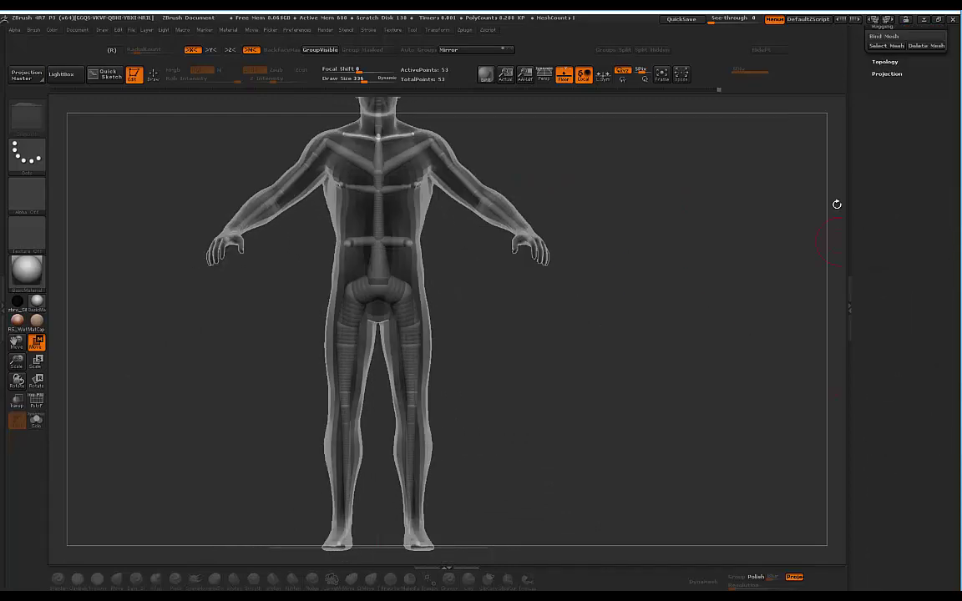
left_click(891, 38)
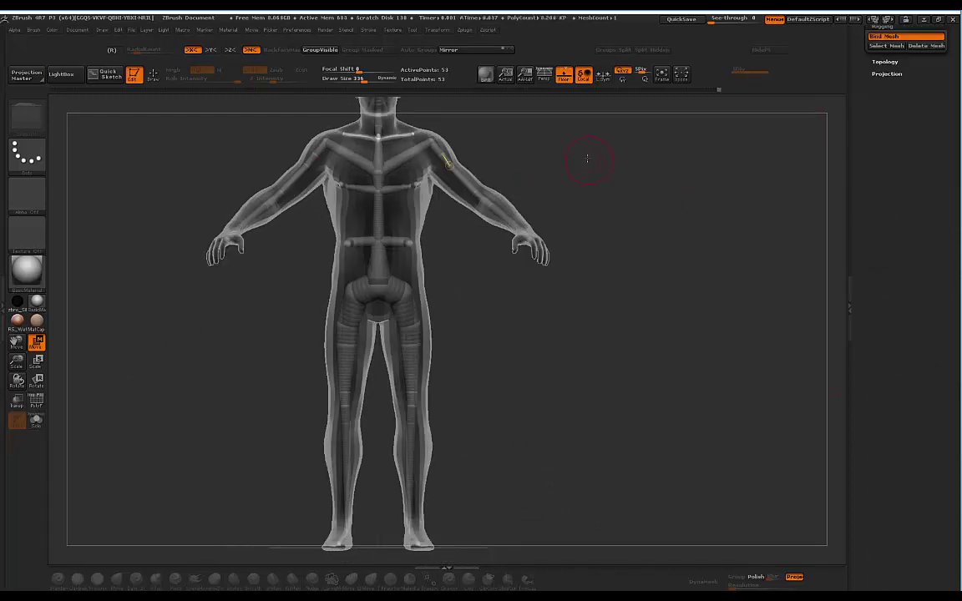
In Rotate mode with X symmetry, rotate the leg joints to bend the knees backward and point the feet down
left_click_drag(587, 159, 543, 209)
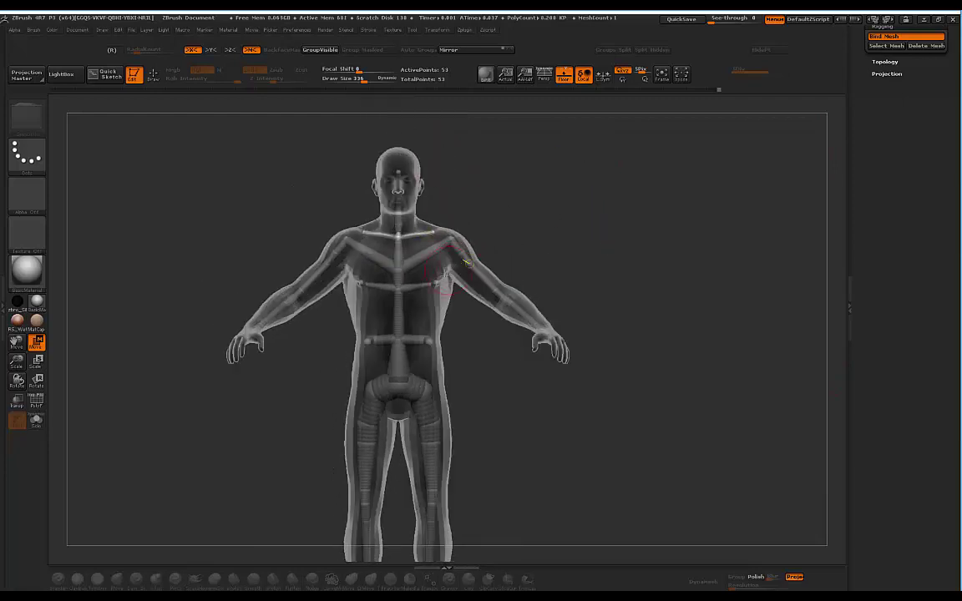
key("r")
left_click_drag(543, 418, 264, 562)
left_click_drag(455, 438, 446, 442)
left_click_drag(528, 395, 505, 323, "alt")
left_click_drag(427, 365, 400, 408)
left_click_drag(364, 466, 522, 419)
key("ctrl+z")
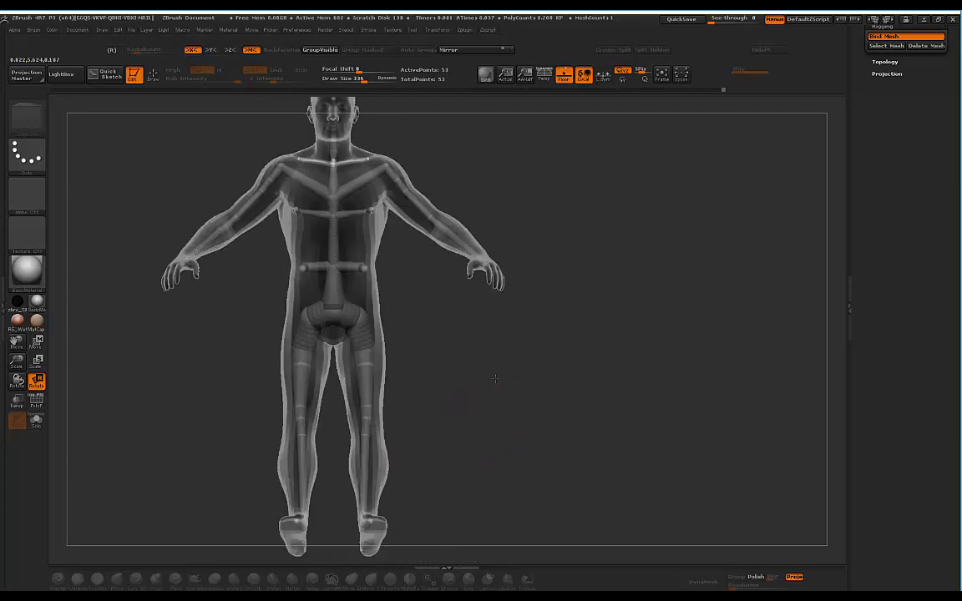
left_click_drag(491, 384, 427, 404, "shift")
key("ctrl+z")
left_click_drag(430, 446, 449, 473)
left_click_drag(493, 399, 538, 391)
Rotate both forearms outward and up from the elbow joints with X symmetry
left_click_drag(590, 236, 590, 275)
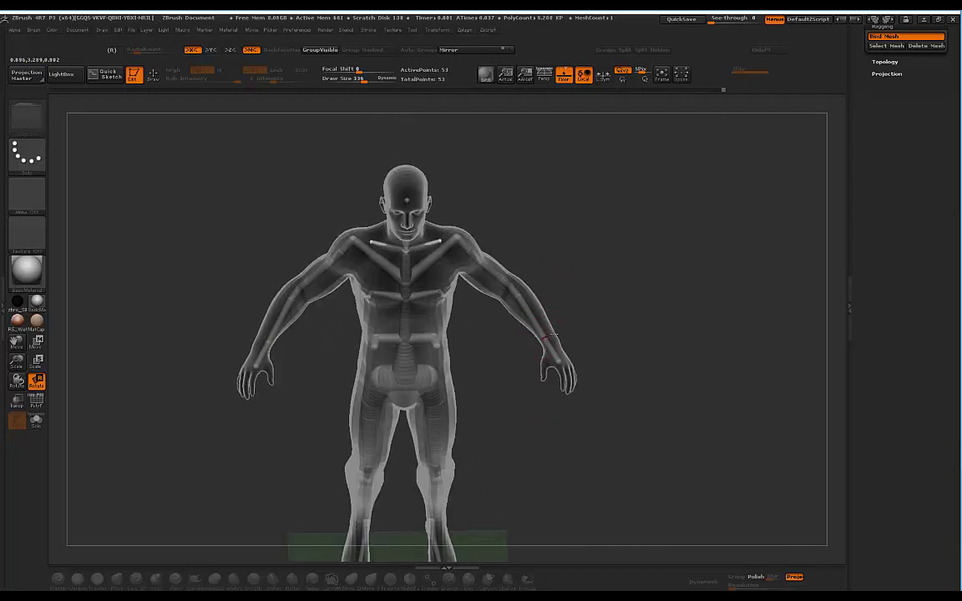
left_click_drag(551, 335, 580, 311)
left_click_drag(594, 288, 599, 316)
left_click_drag(544, 339, 582, 311)
left_click_drag(476, 357, 481, 303)
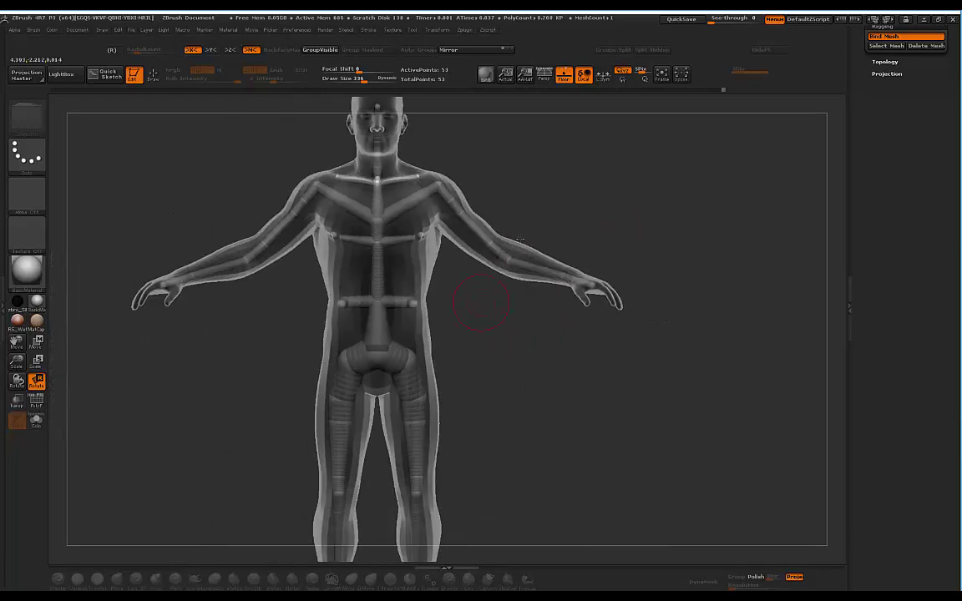
mouse_move(443, 193)
left_mouse_down()
mouse_move(461, 186)
mouse_move(451, 191)
left_mouse_up()
mouse_move(503, 272)
left_mouse_down()
mouse_move(374, 262)
mouse_move(492, 267)
left_mouse_up()
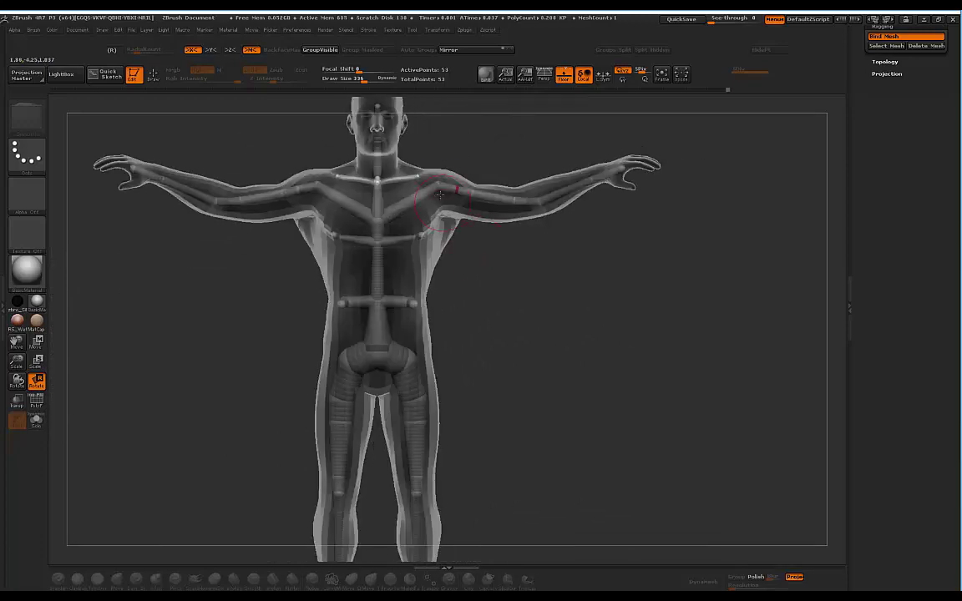
key("ctrl+z")
Raise the shoulder joints slightly and, with symmetry off, rotate the neck joint to tilt the head to one side
left_click_drag(430, 191, 421, 179)
left_click_drag(470, 130, 476, 216, "alt")
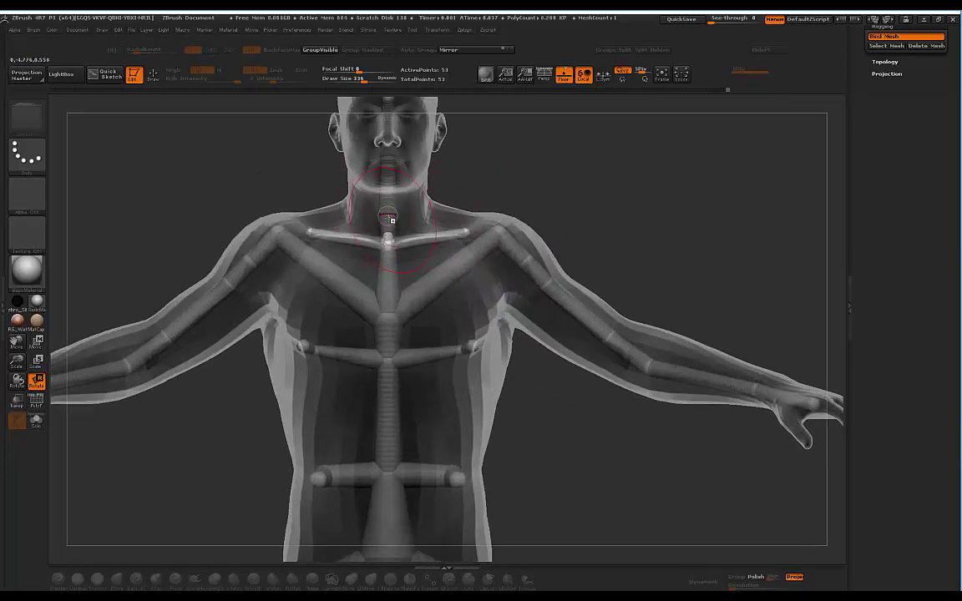
left_click_drag(386, 214, 420, 211)
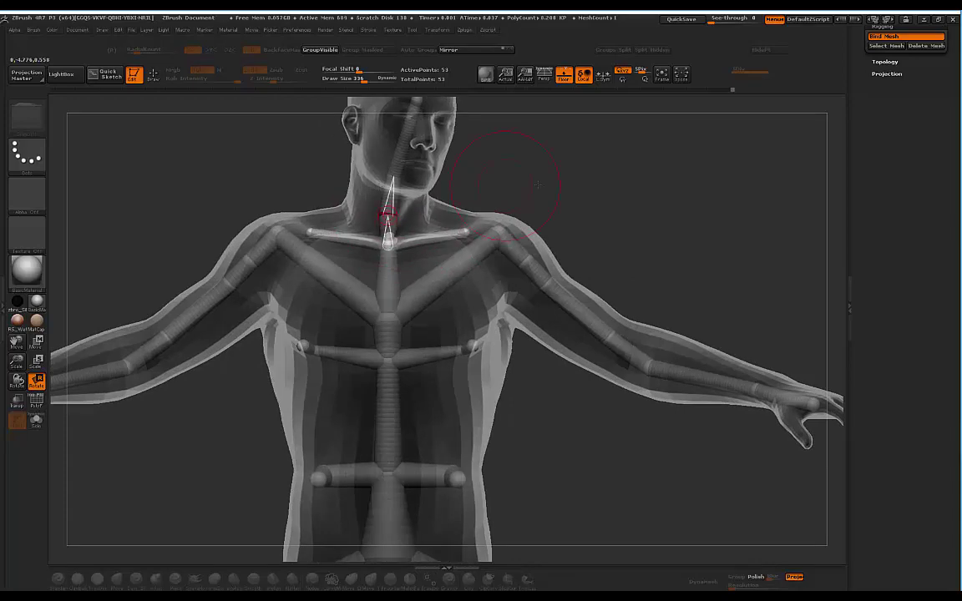
Adjust one foot by rotating its ankle joint and view the whole posed figure
left_click_drag(511, 179, 451, 442, "alt")
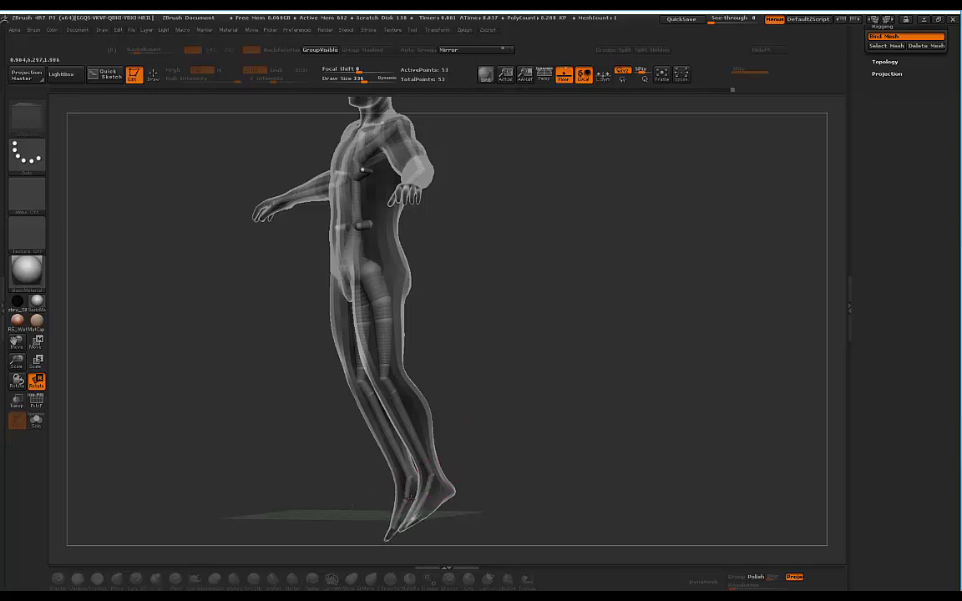
left_click_drag(409, 498, 465, 223)
left_click_drag(577, 310, 522, 293)
Transfer the posed ZSphere rig's pose back to the original subtools with Transpose Master and inspect the posed body
left_click_drag(925, 148, 930, 269)
left_click_drag(924, 539, 925, 443)
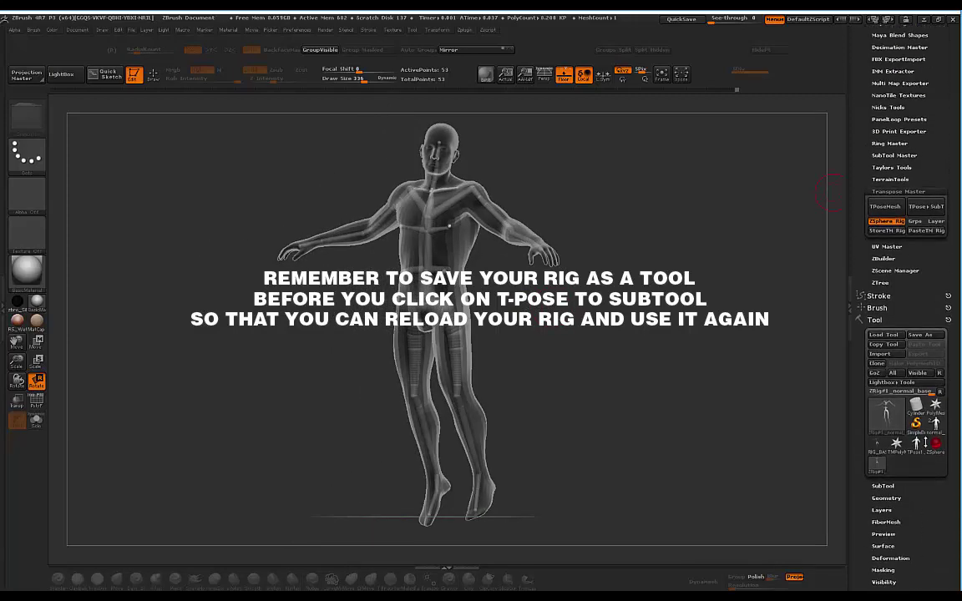
left_click(925, 208)
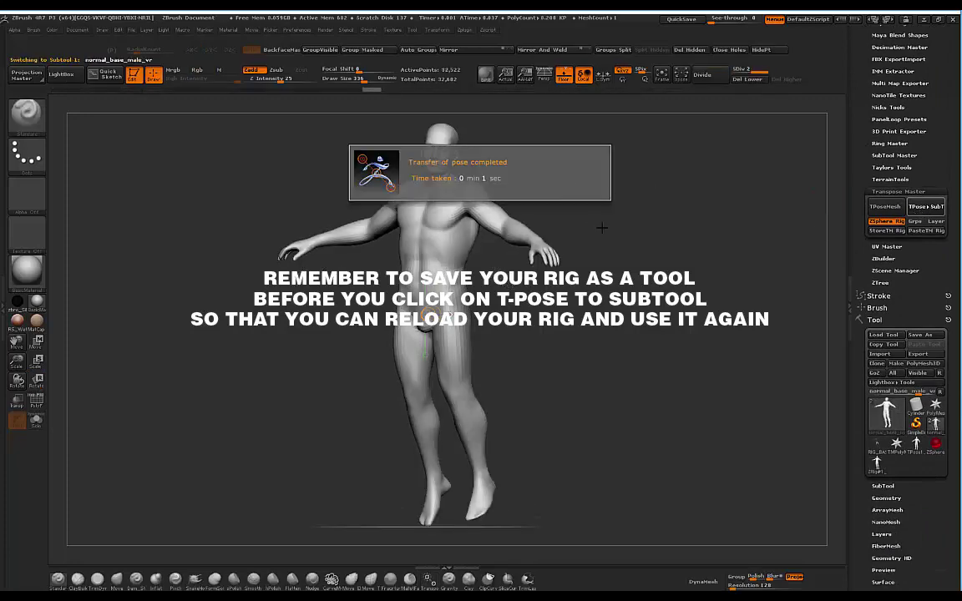
left_click_drag(593, 232, 643, 178)
Set the pose layer's intensity to 0 and inspect the figure in its original stance
scroll(881, 484, "down", 3)
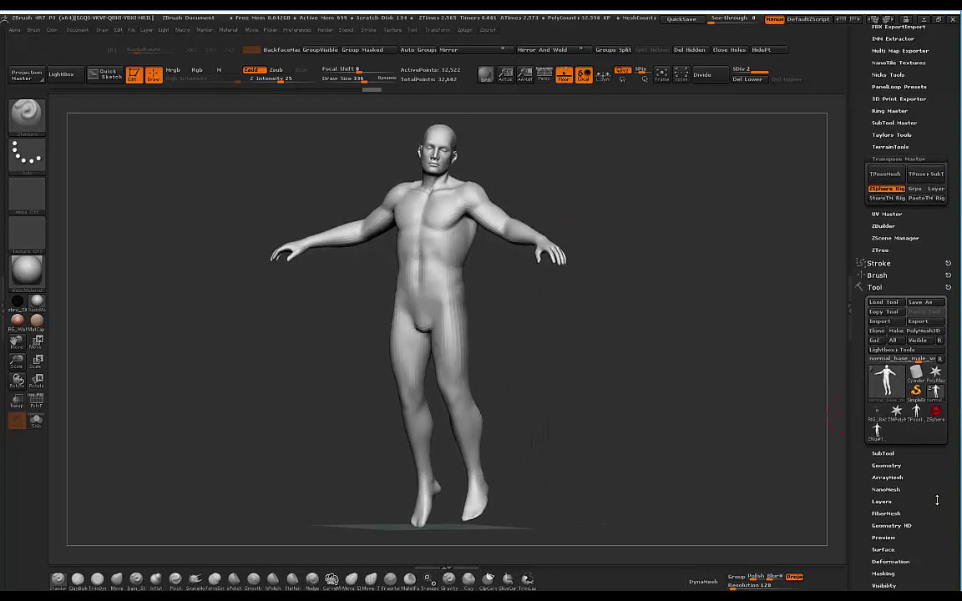
left_click(881, 484)
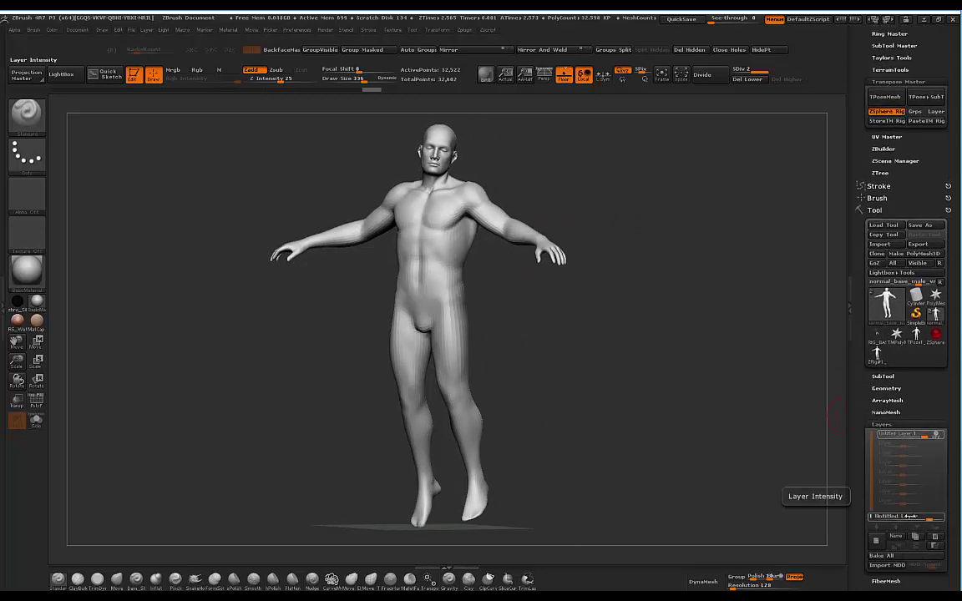
mouse_move(910, 516)
left_mouse_down()
mouse_move(924, 517)
mouse_move(911, 515)
left_mouse_up()
left_click(909, 515)
key("ctrl+z")
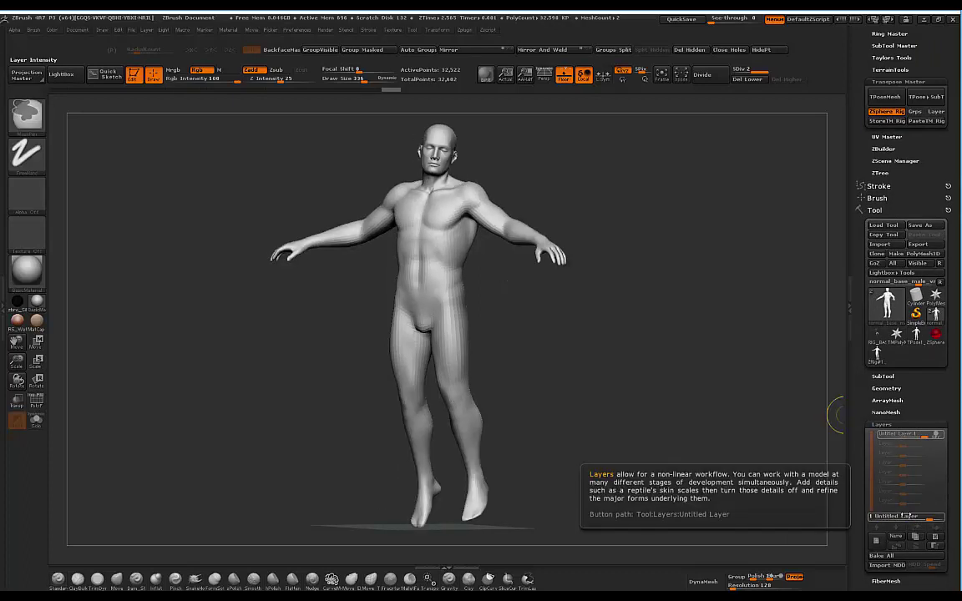
left_click_drag(915, 516, 906, 517)
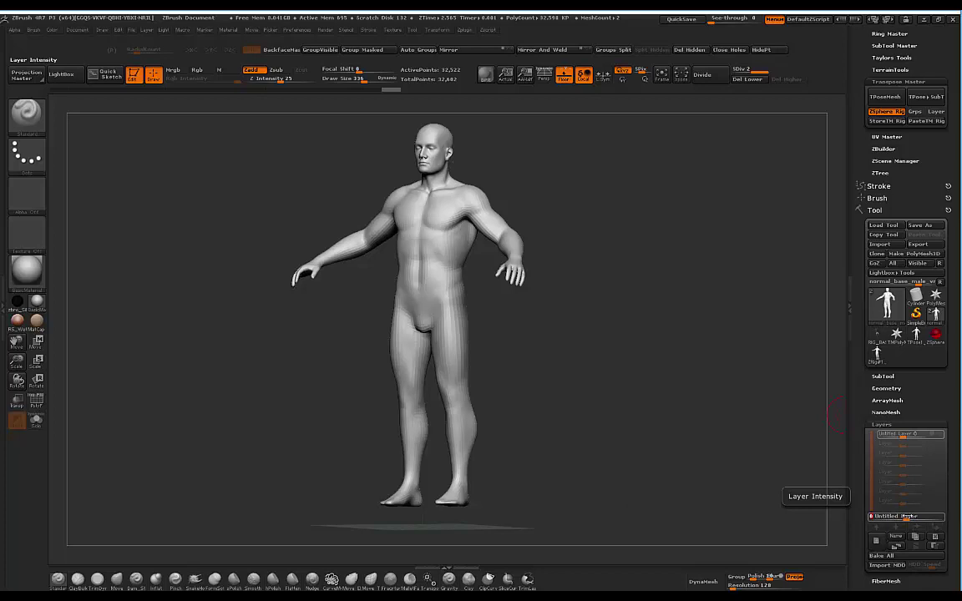
left_click_drag(623, 289, 642, 274)
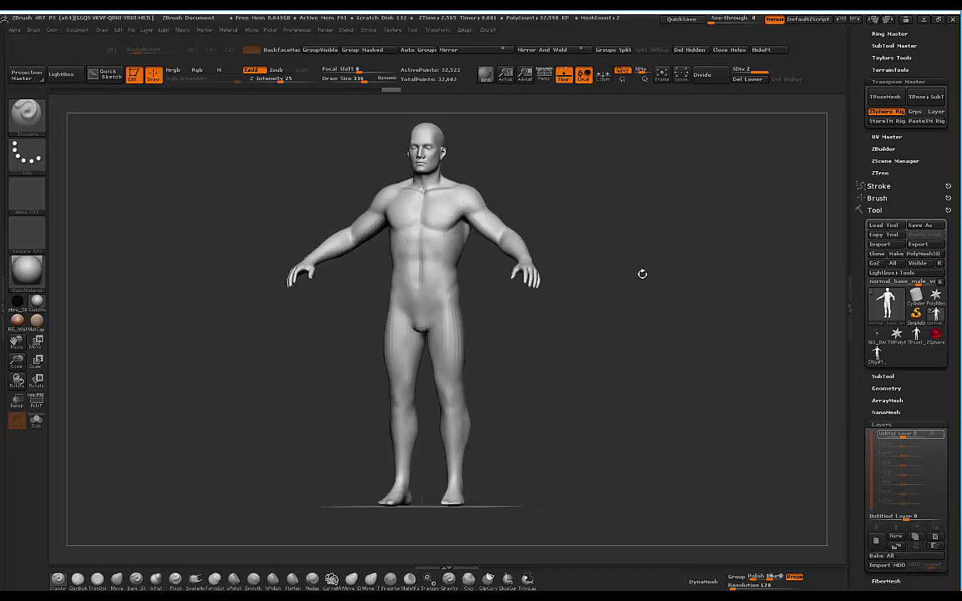
left_click_drag(619, 316, 637, 317)
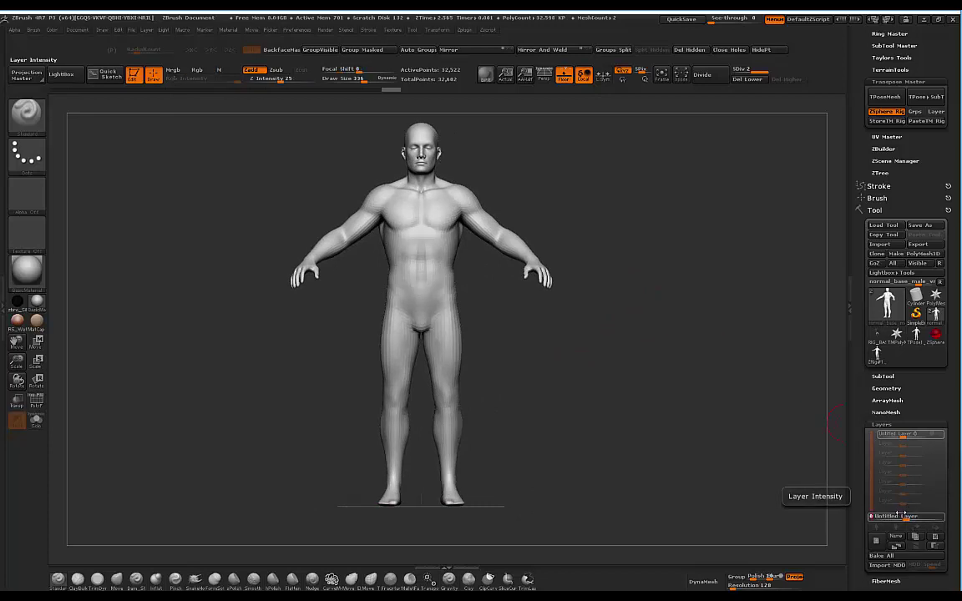
Set the pose layer's intensity back to 1 and inspect the posed figure from several angles
left_click_drag(810, 458, 818, 474)
left_click_drag(659, 269, 615, 309)
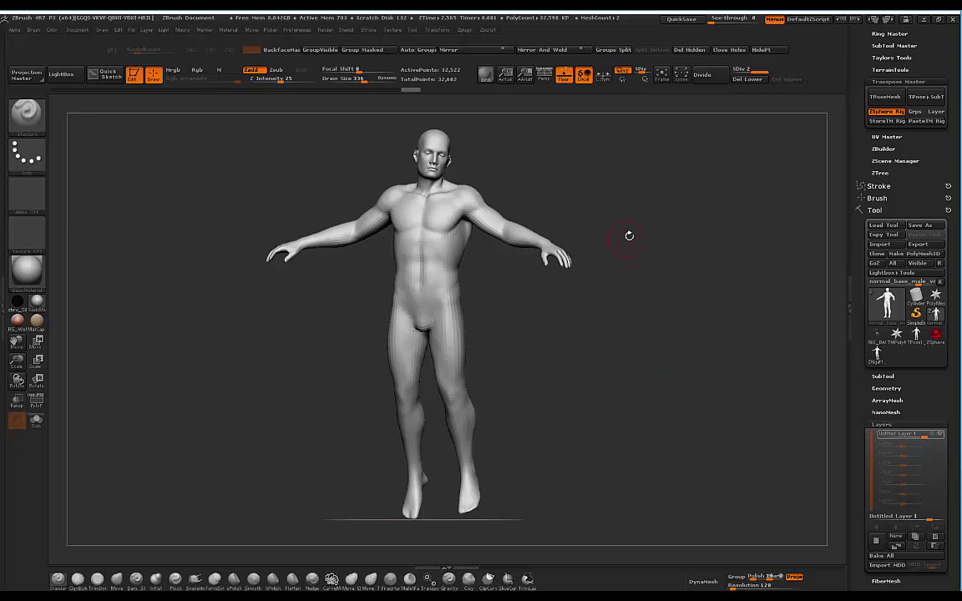
mouse_move(650, 213)
left_mouse_down()
mouse_move(635, 220)
mouse_move(638, 208)
mouse_move(644, 236)
mouse_move(534, 205)
mouse_move(639, 196)
mouse_move(469, 194)
mouse_move(519, 188)
mouse_move(580, 154)
mouse_move(553, 155)
mouse_move(518, 134)
mouse_move(476, 146)
mouse_move(516, 160)
mouse_move(479, 143)
mouse_move(574, 159)
mouse_move(537, 157)
left_mouse_up()
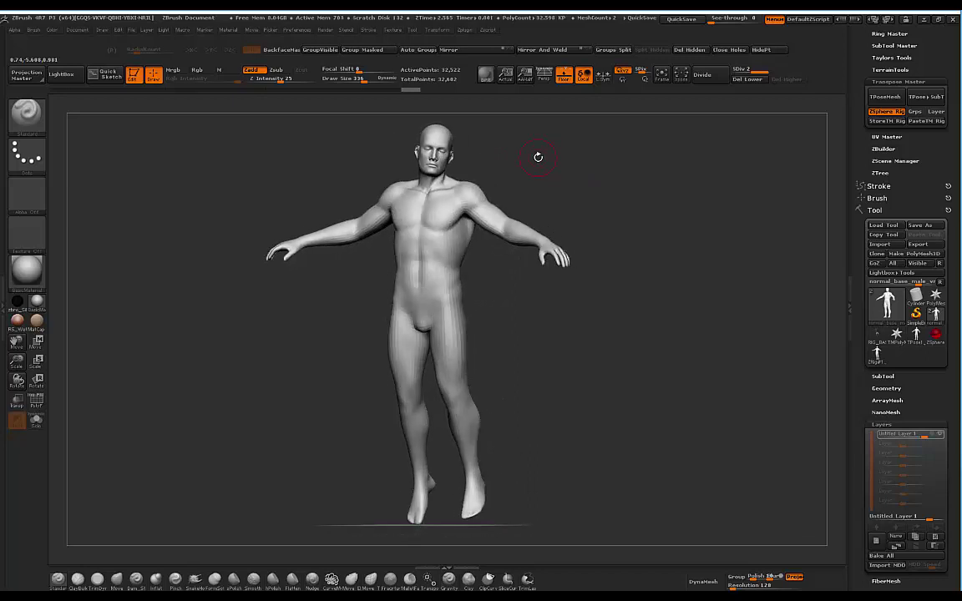